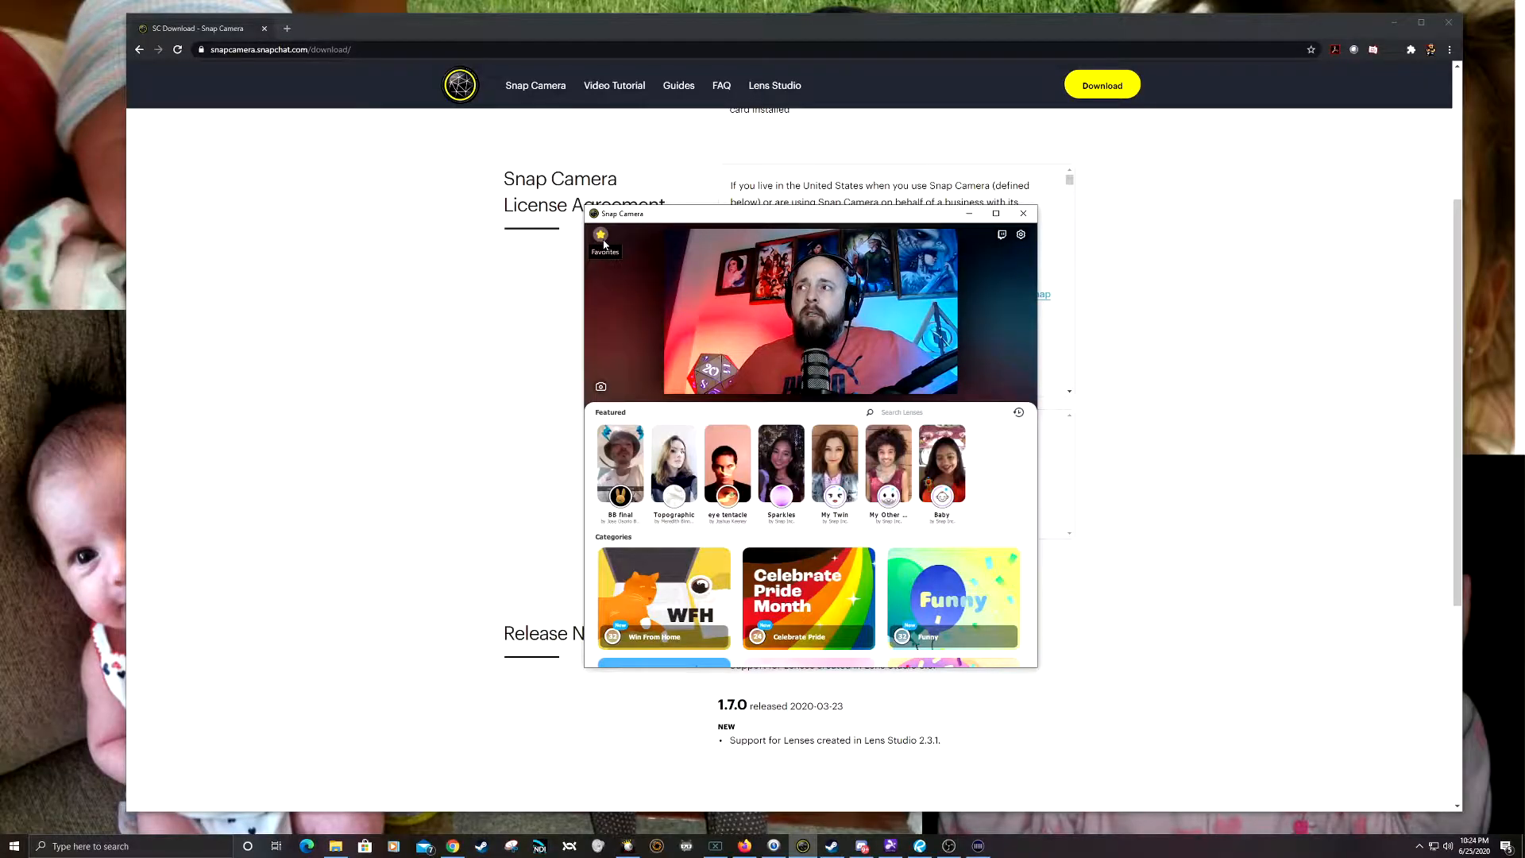
# Step: Apply the Potato lens from the favorites and search the lens library for "potato"
pyautogui.click(601, 236)
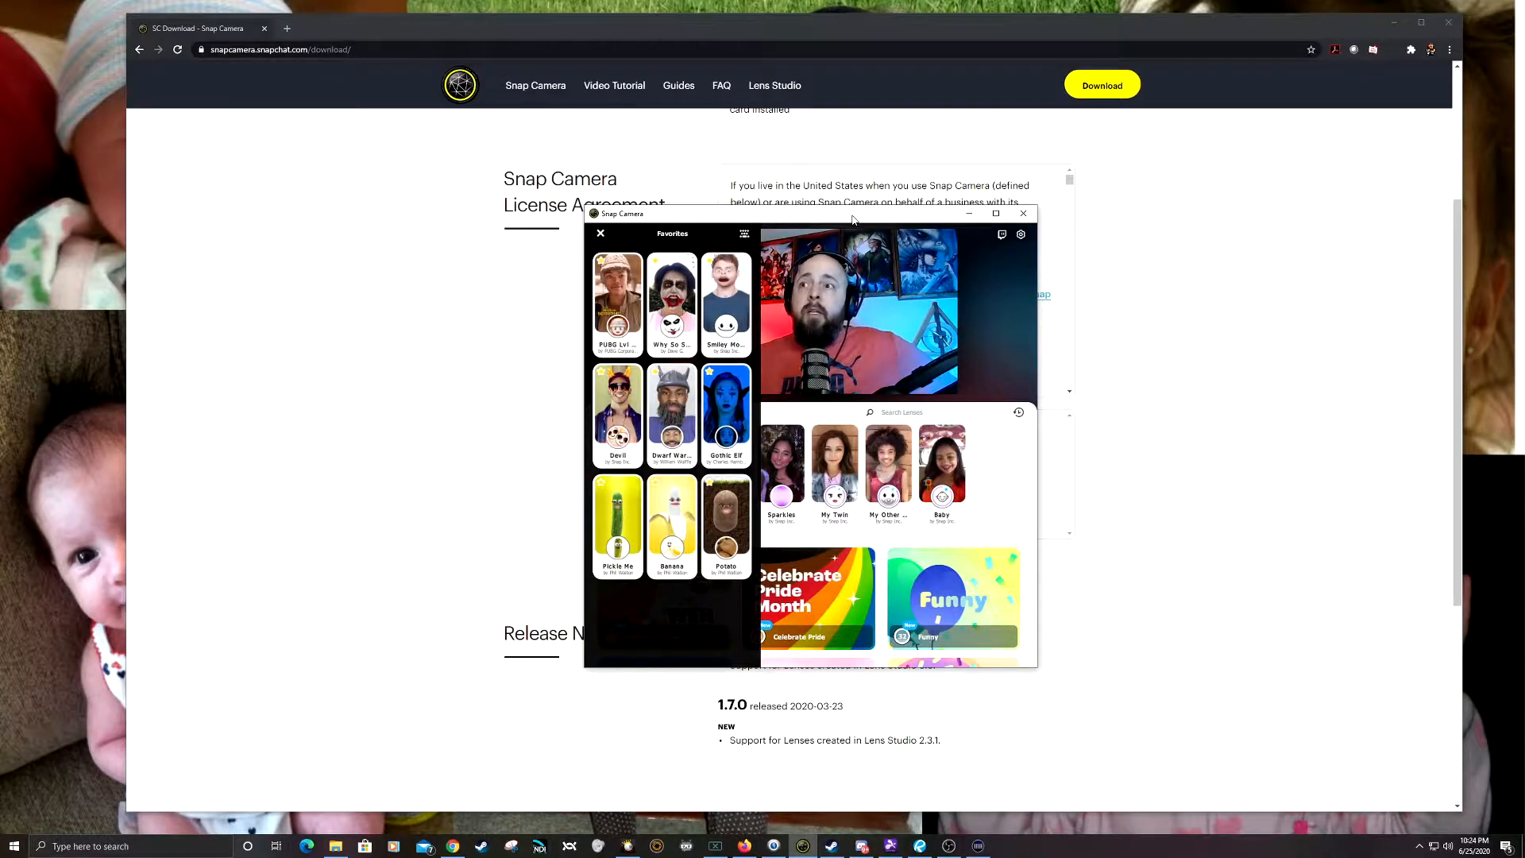
pyautogui.click(724, 521)
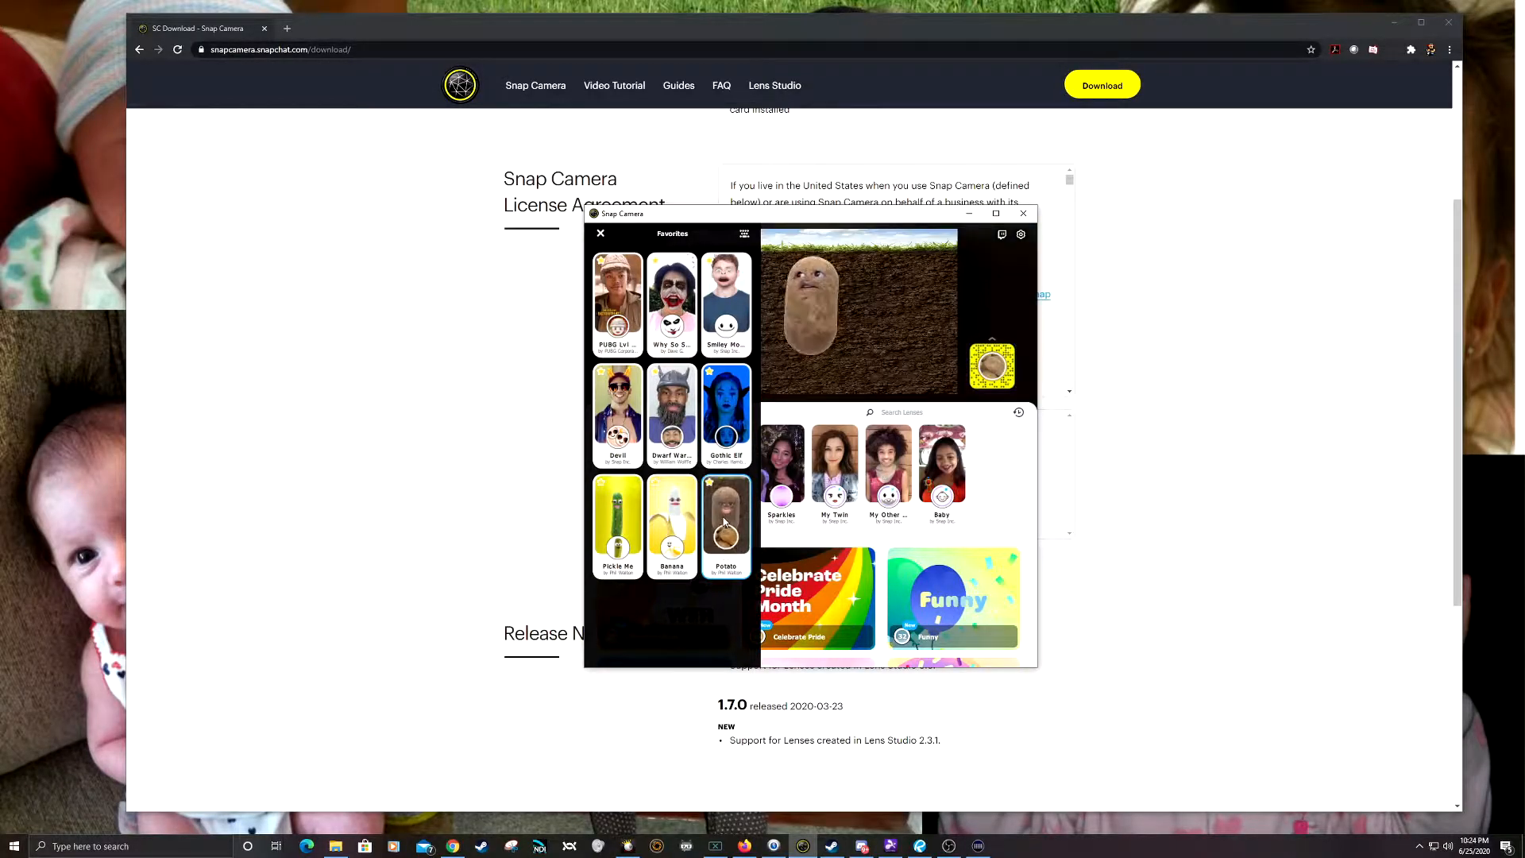
pyautogui.click(934, 417)
pyautogui.click(934, 413)
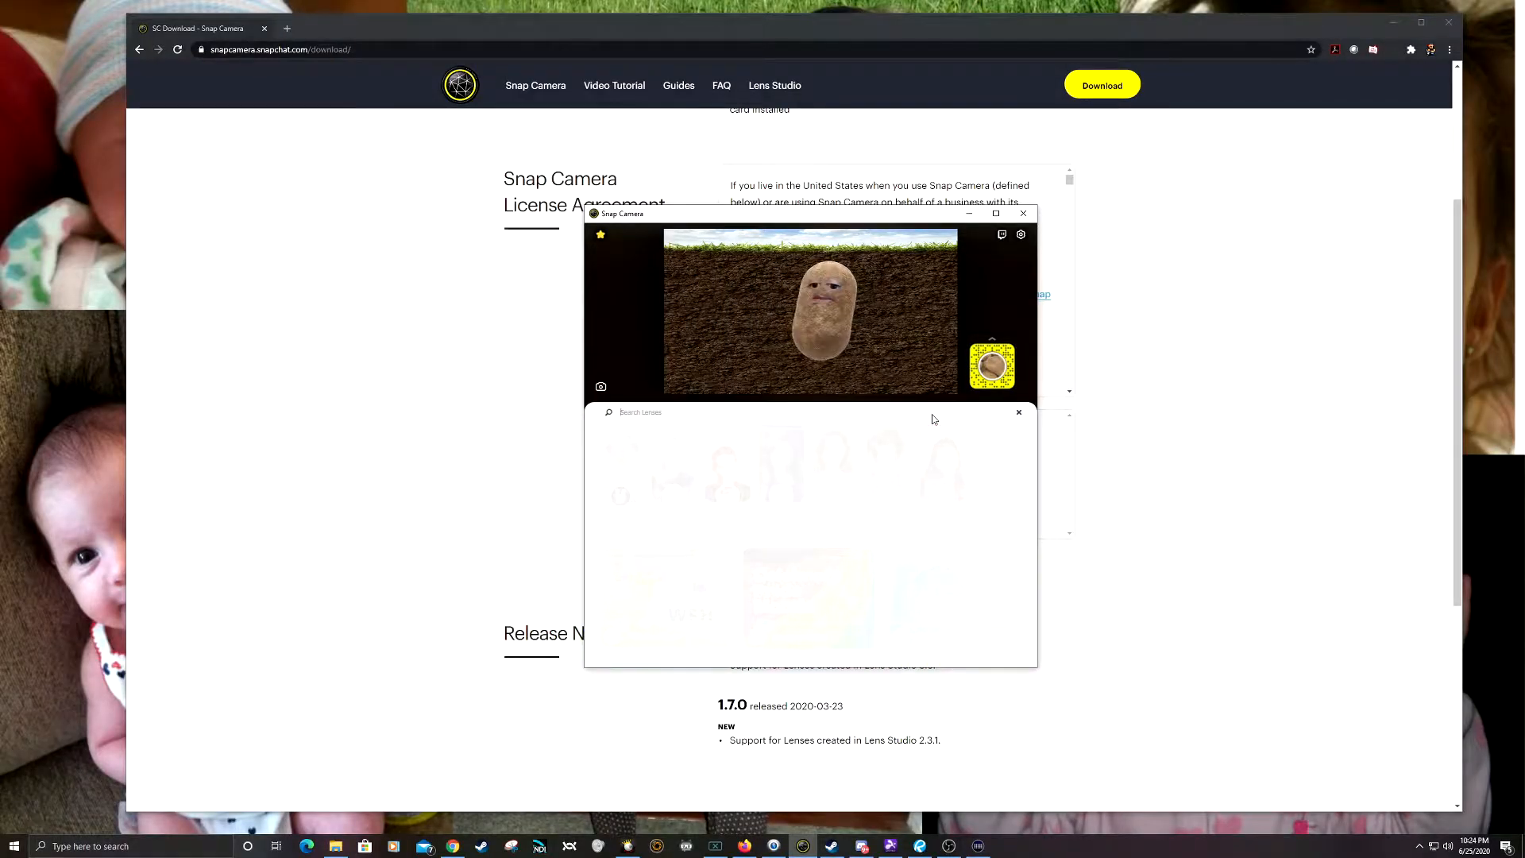
pyautogui.write('potao')
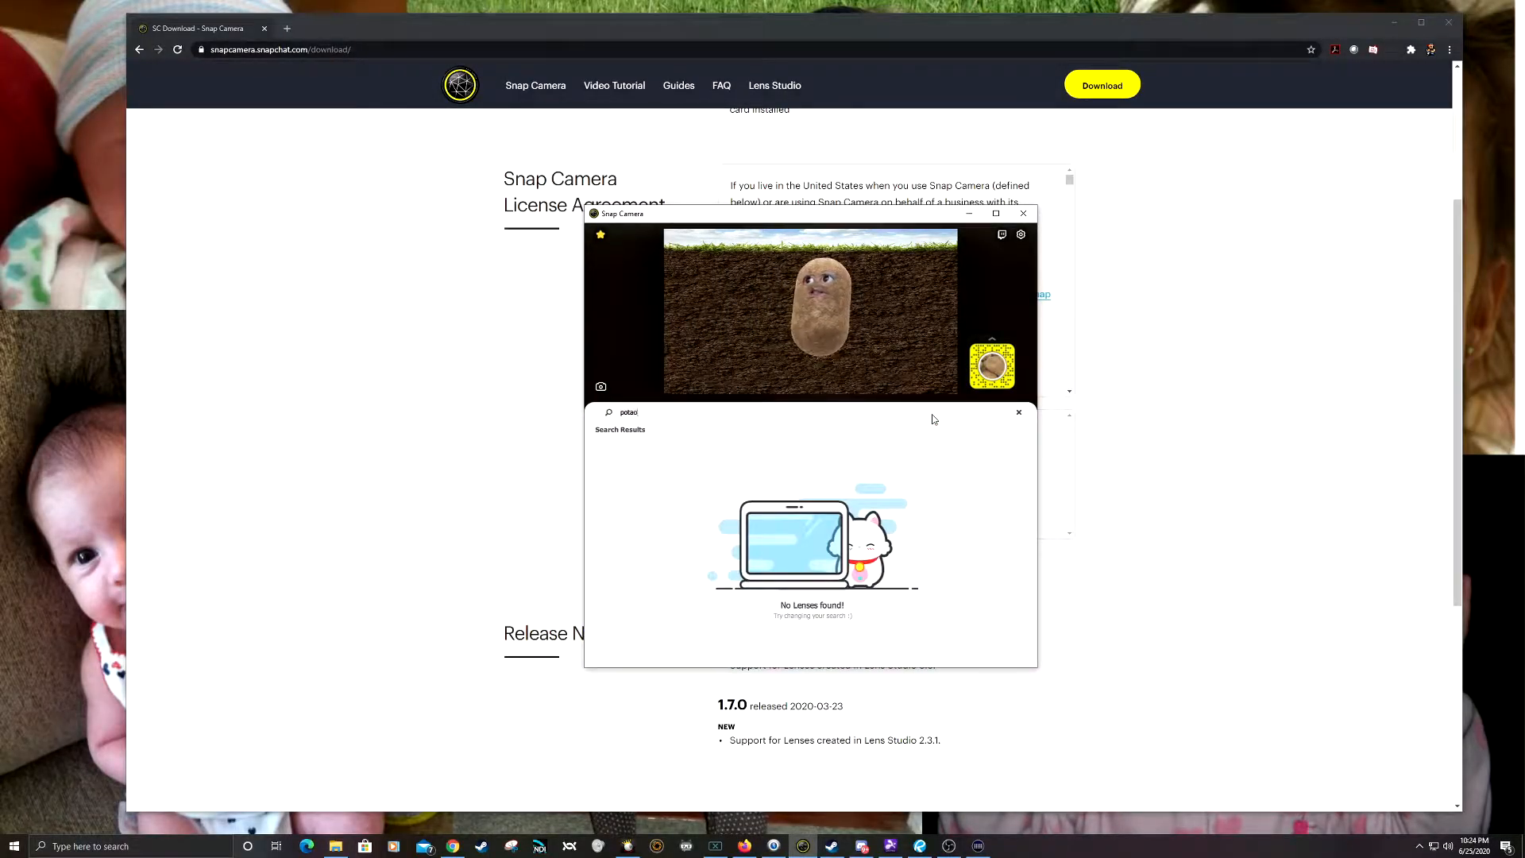
pyautogui.press('BackSpace')
pyautogui.write('to')
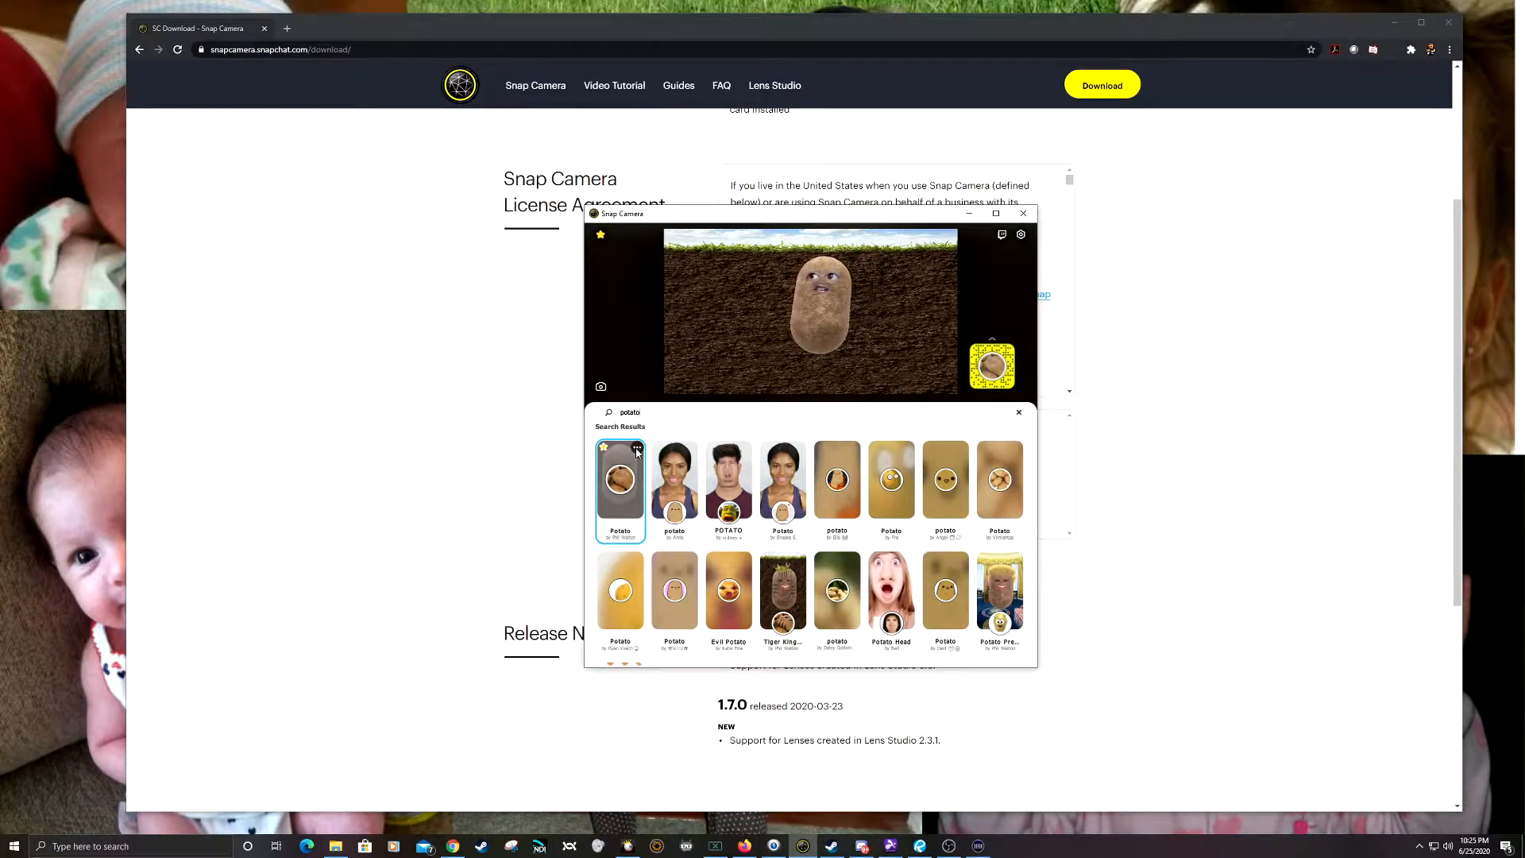
# Step: Review the hotkeys assigned to the favorite lenses
pyautogui.click(600, 236)
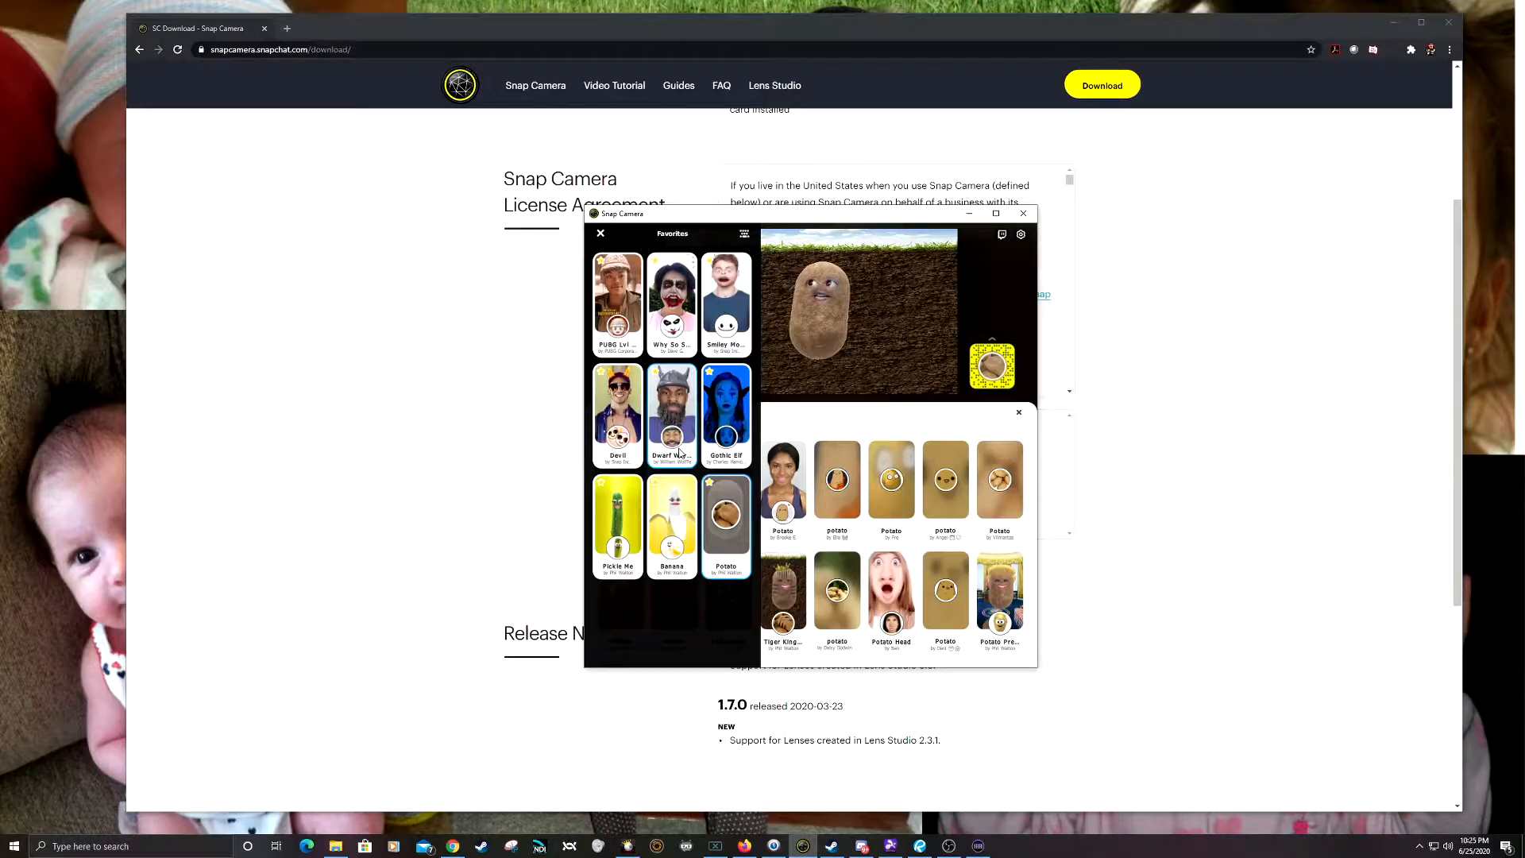
pyautogui.click(744, 236)
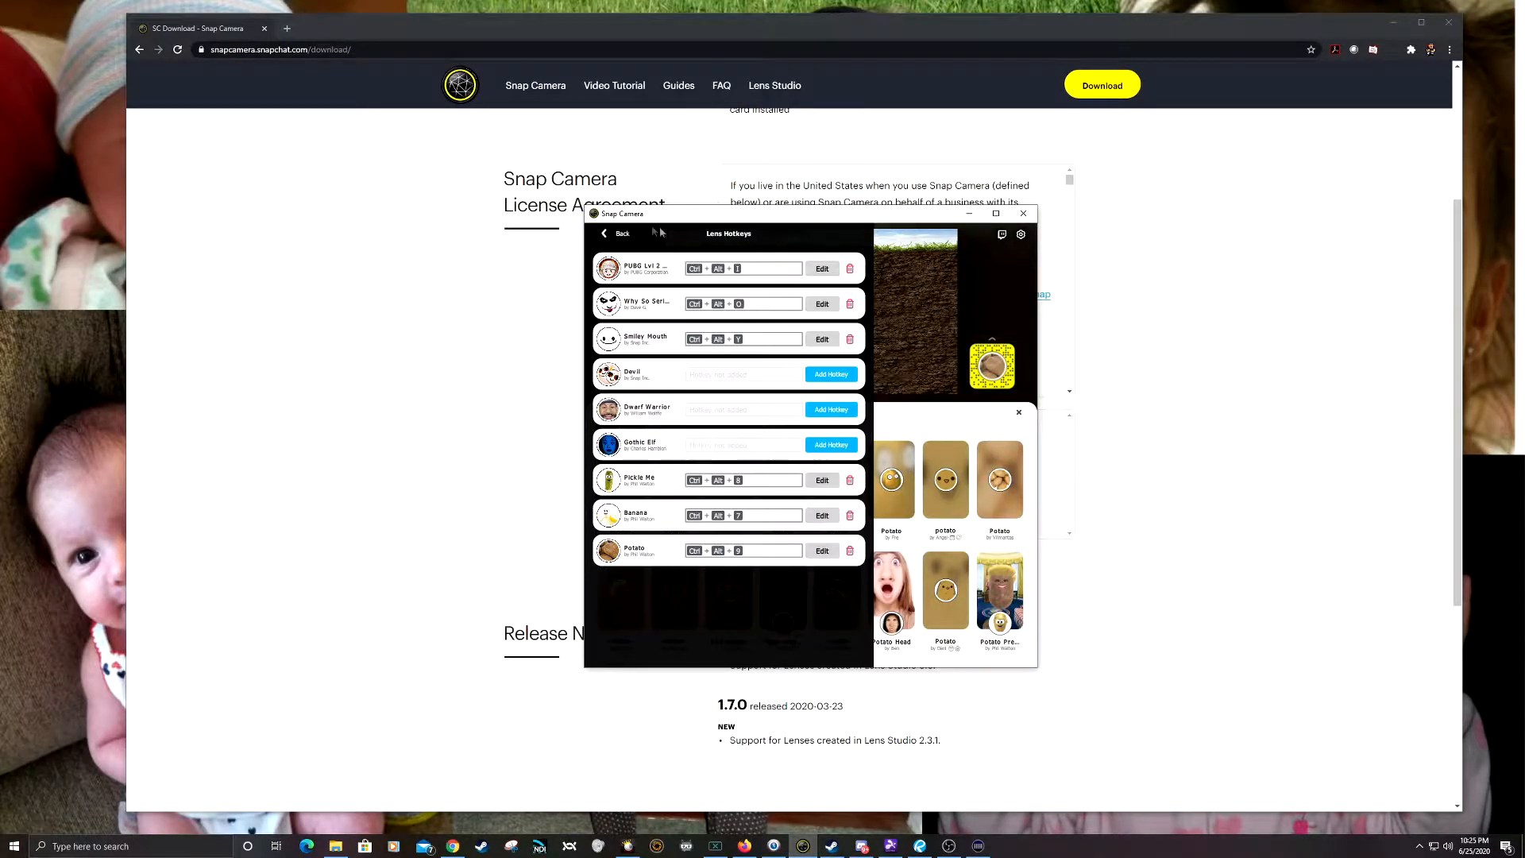
pyautogui.click(614, 233)
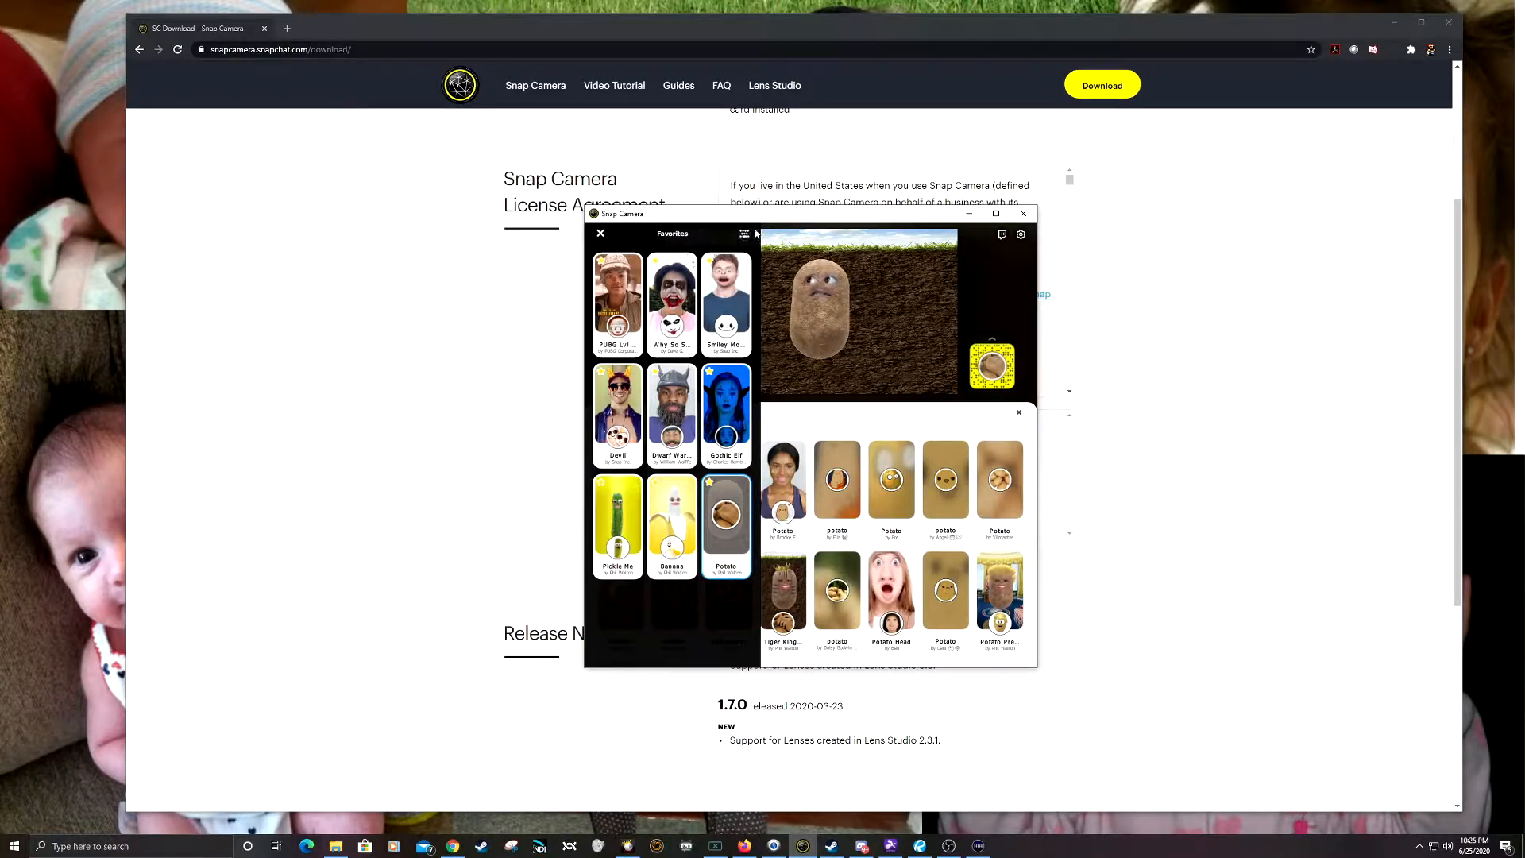
pyautogui.click(745, 234)
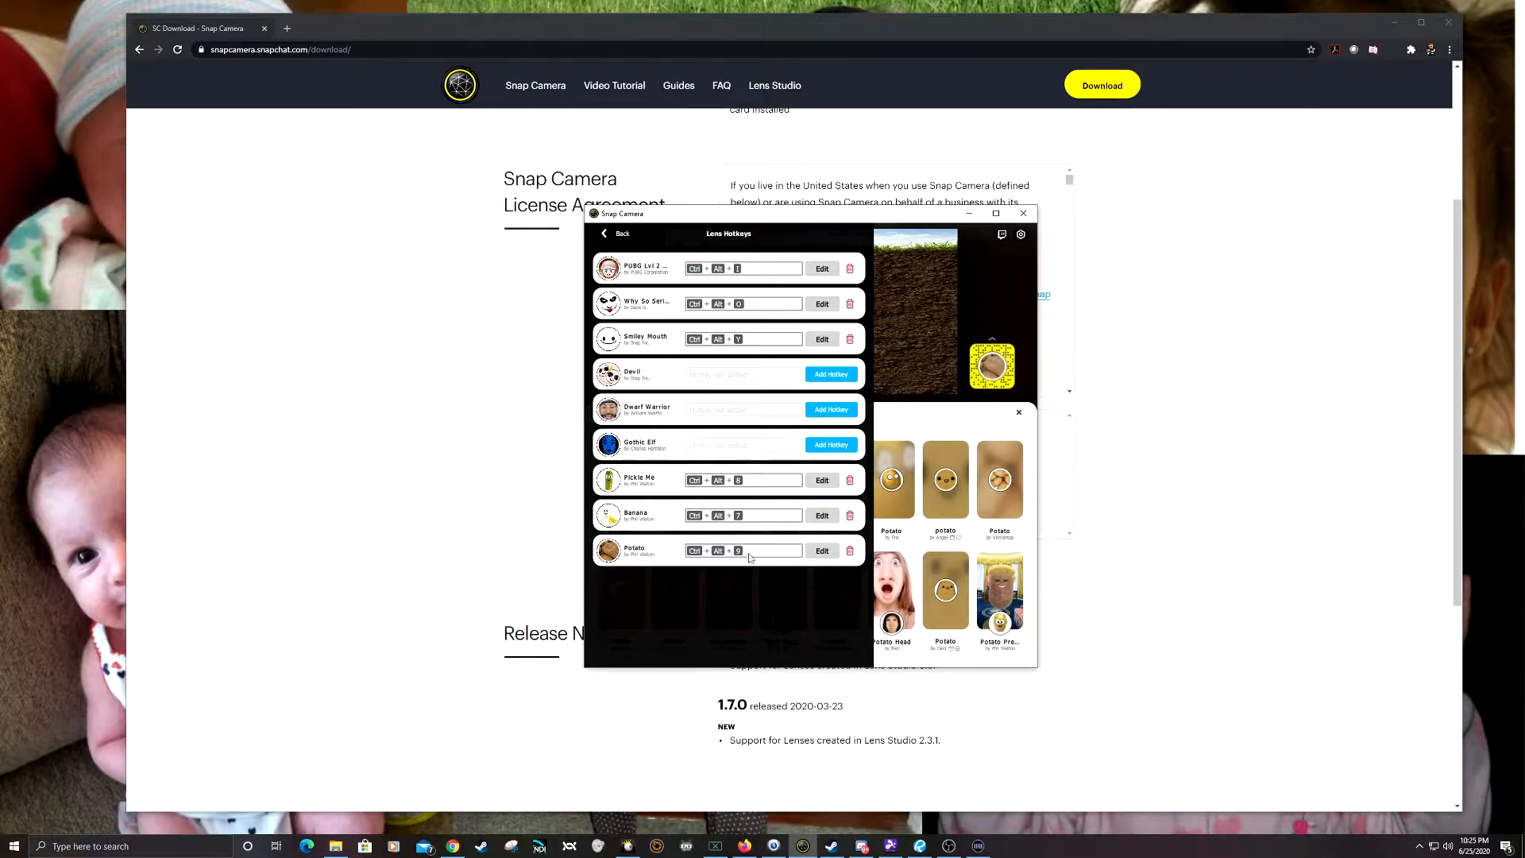
pyautogui.click(617, 233)
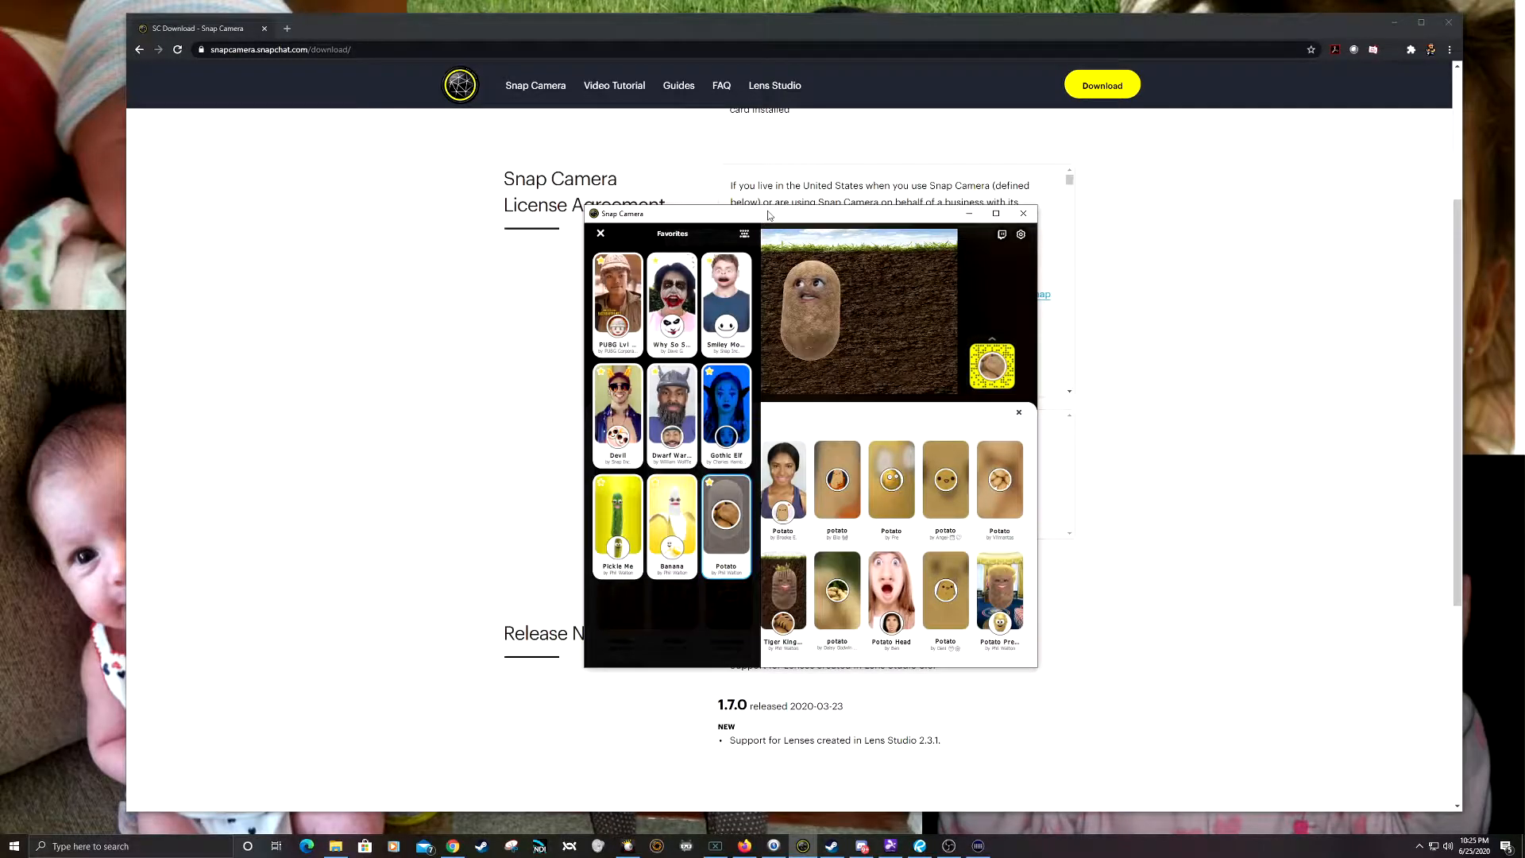
# Step: Close the favorites and test the Potato lens hotkey by switching the lens off and on repeatedly, ending with it on
pyautogui.hotkey('ctrl', '9')
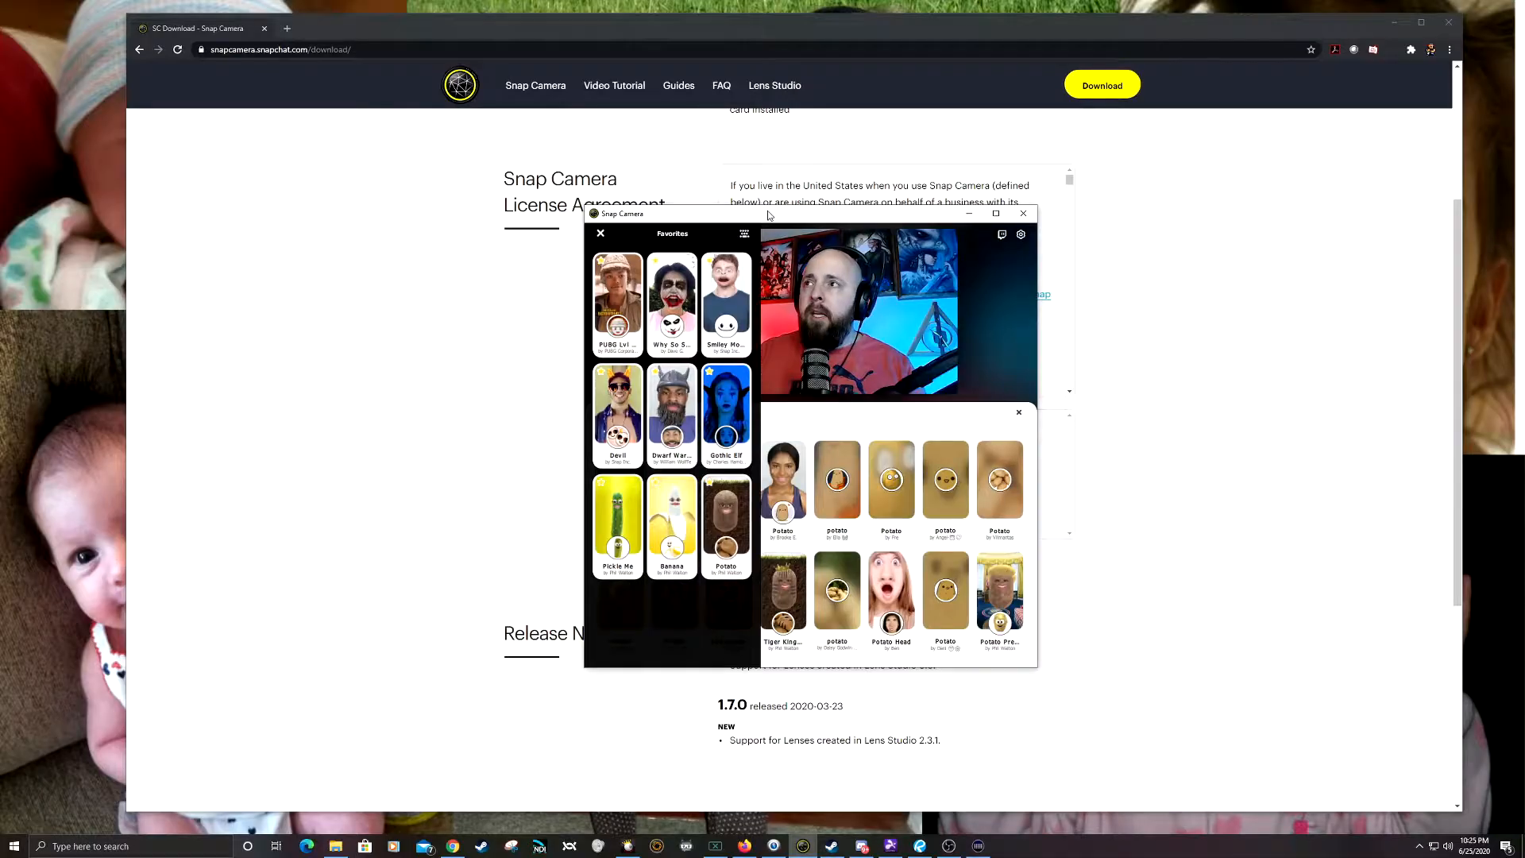
pyautogui.click(600, 233)
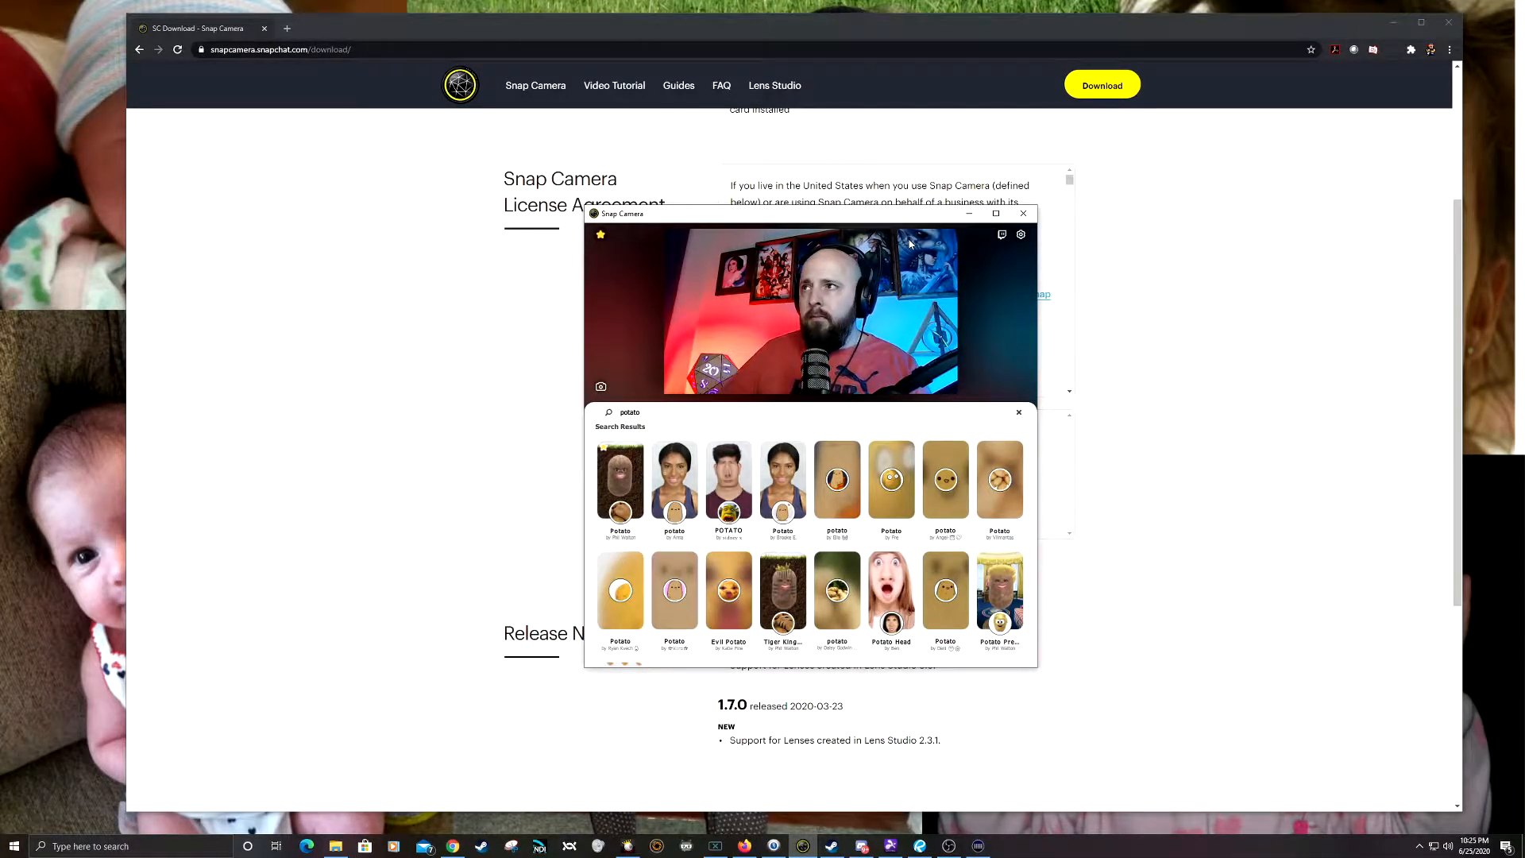
pyautogui.moveTo(866, 214); pyautogui.dragTo(862, 213)
pyautogui.hotkey('ctrl', '9')
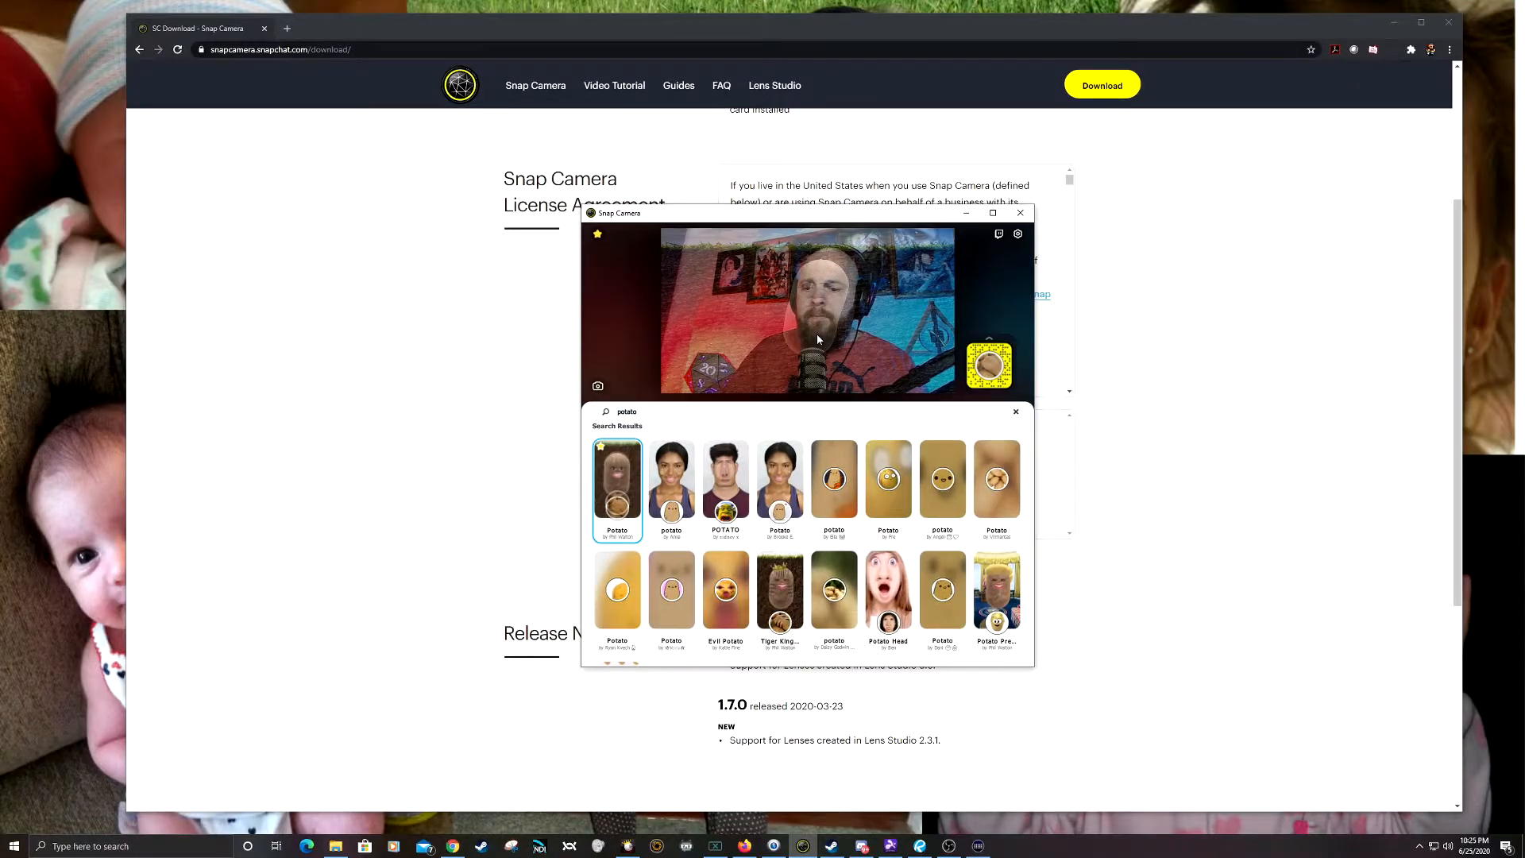
pyautogui.hotkey('ctrl', '9')
pyautogui.hotkey('ctrl', '9')
pyautogui.hotkey('ctrl', '9')
pyautogui.hotkey('ctrl', '9')
pyautogui.hotkey('ctrl', '9')
pyautogui.hotkey('ctrl', '9')
pyautogui.hotkey('ctrl', '9')
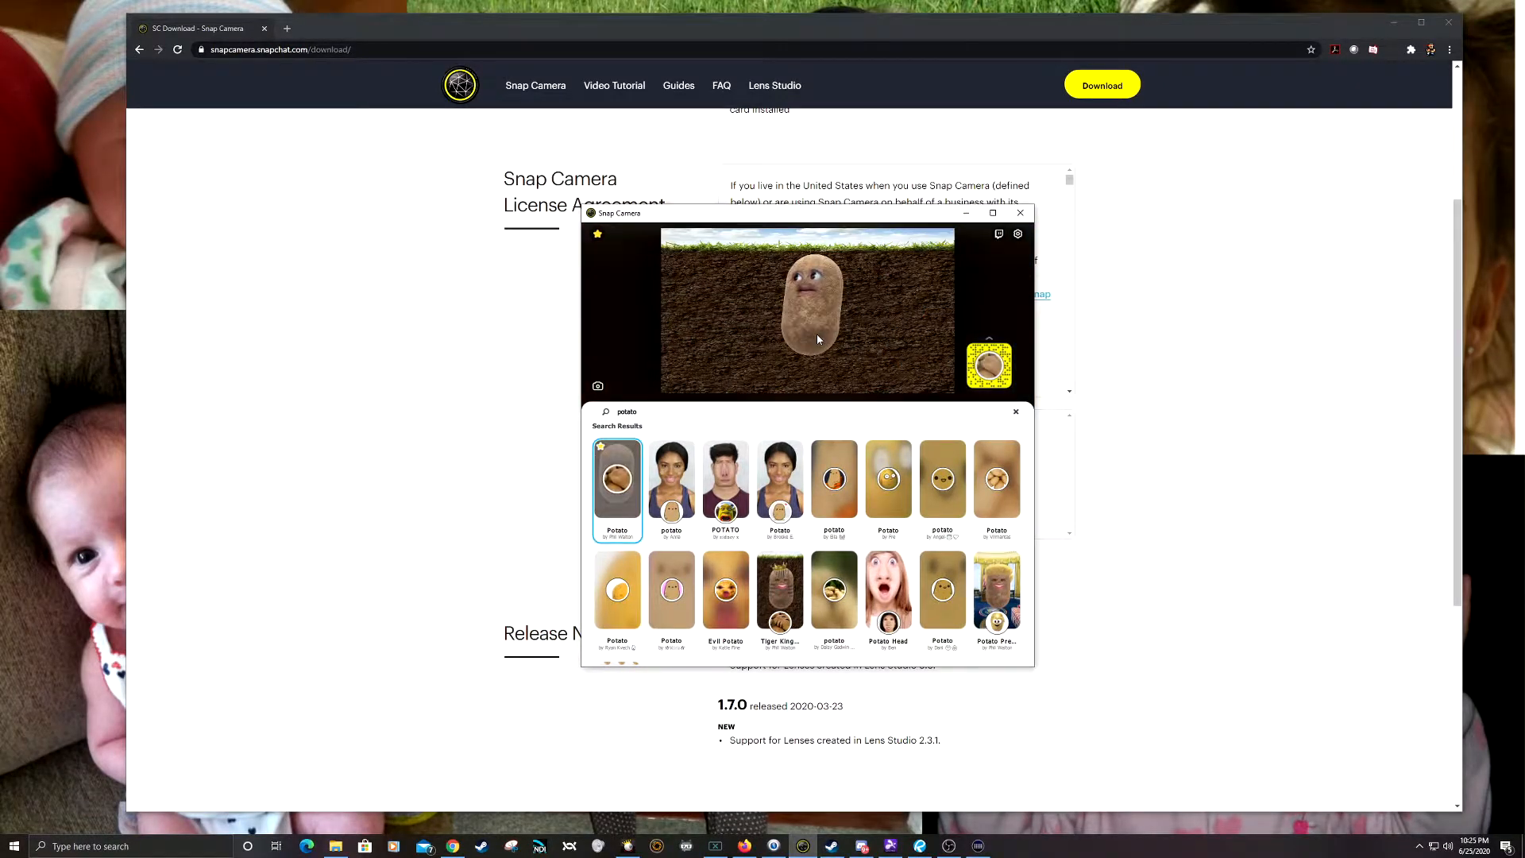
pyautogui.hotkey('ctrl', '9')
pyautogui.hotkey('ctrl', '9')
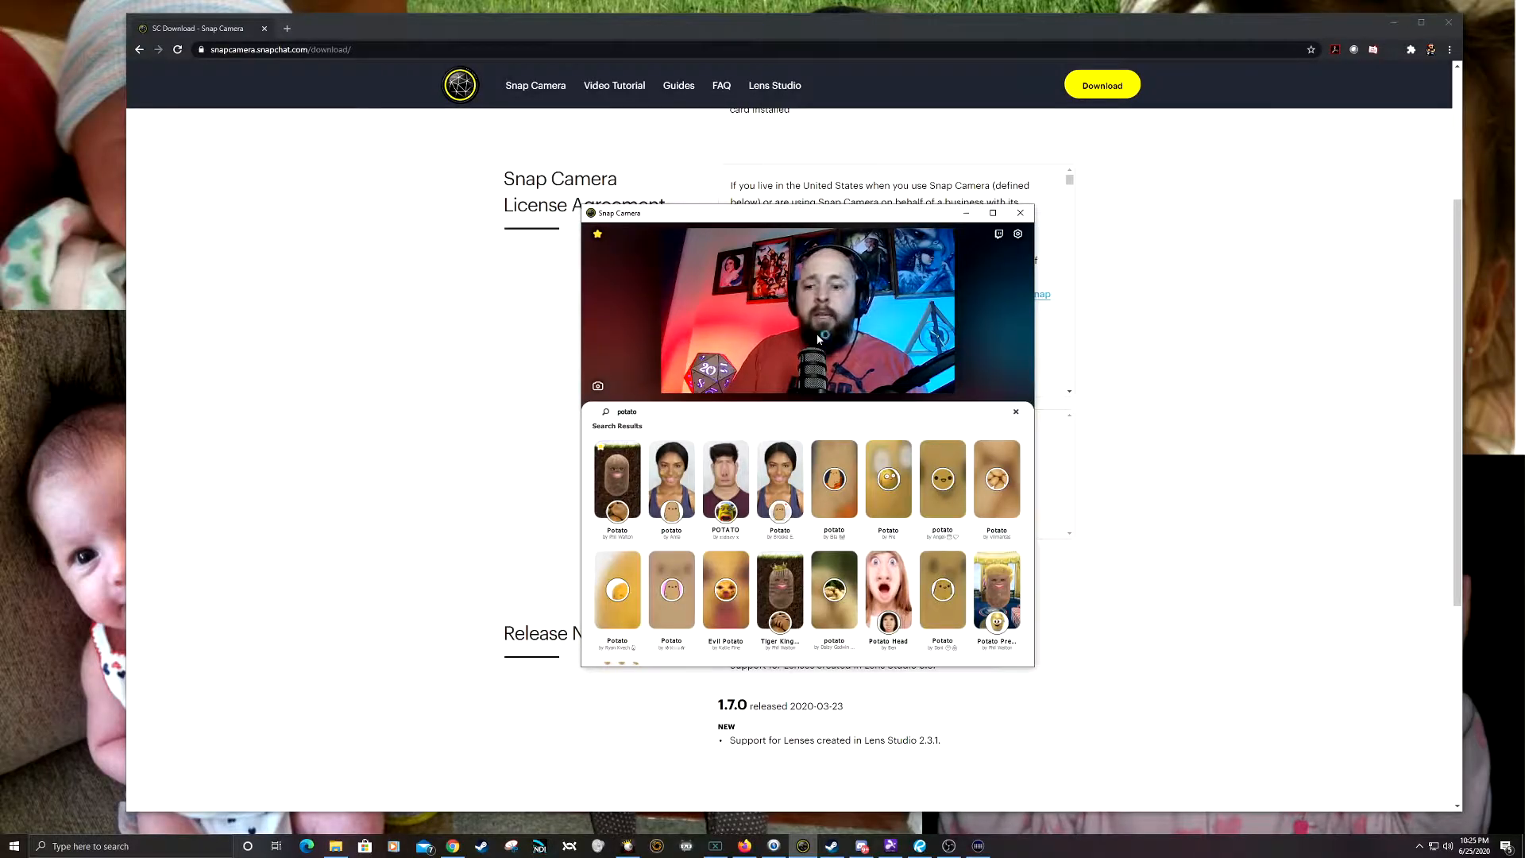
pyautogui.hotkey('ctrl', '9')
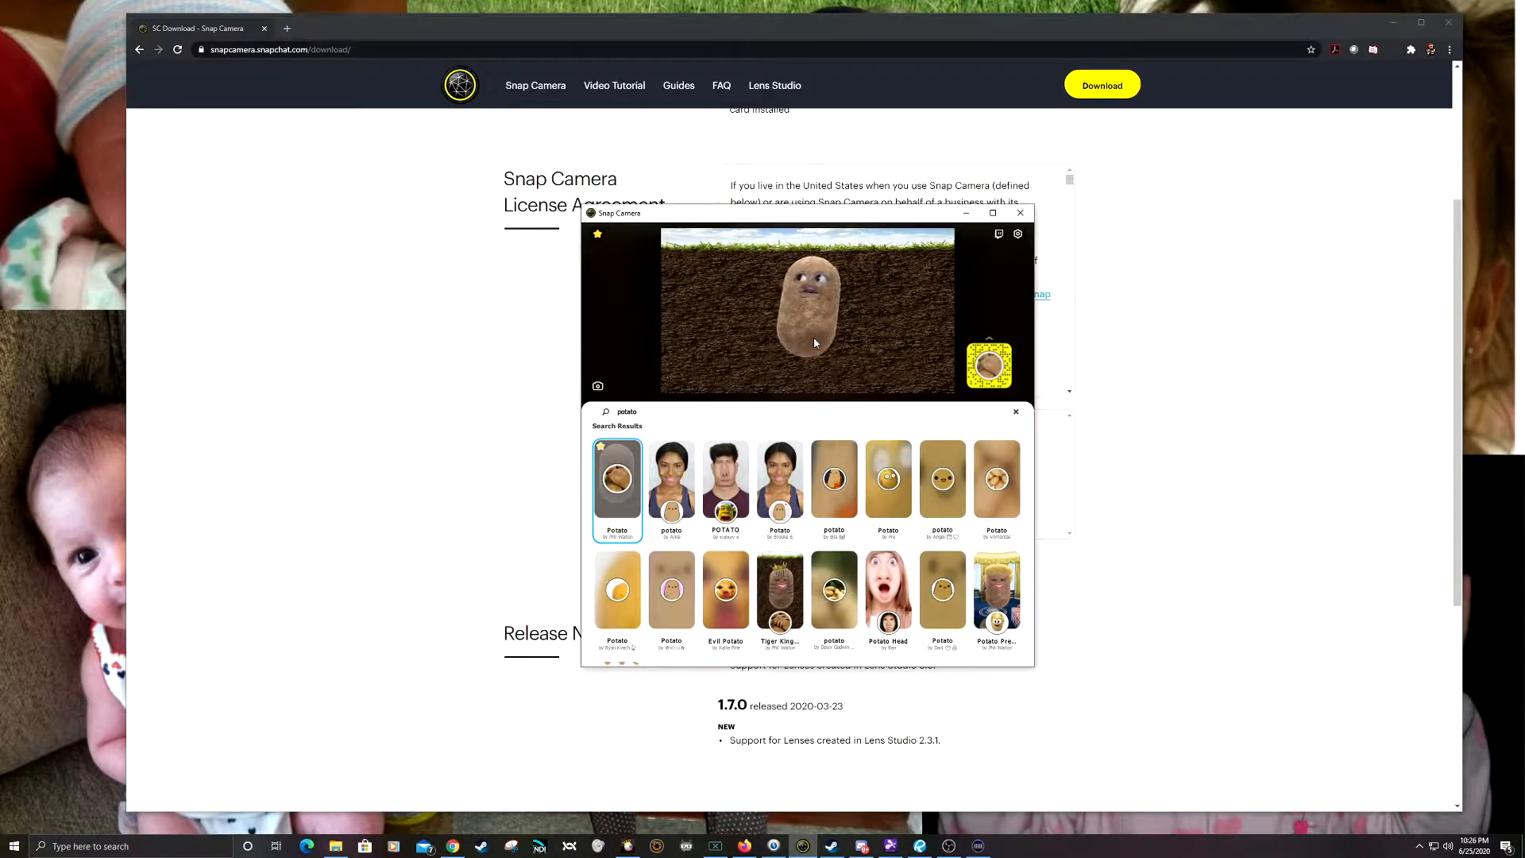
# Step: Cycle through the Potato lens background variants and finish on the plain green background
pyautogui.click(741, 354)
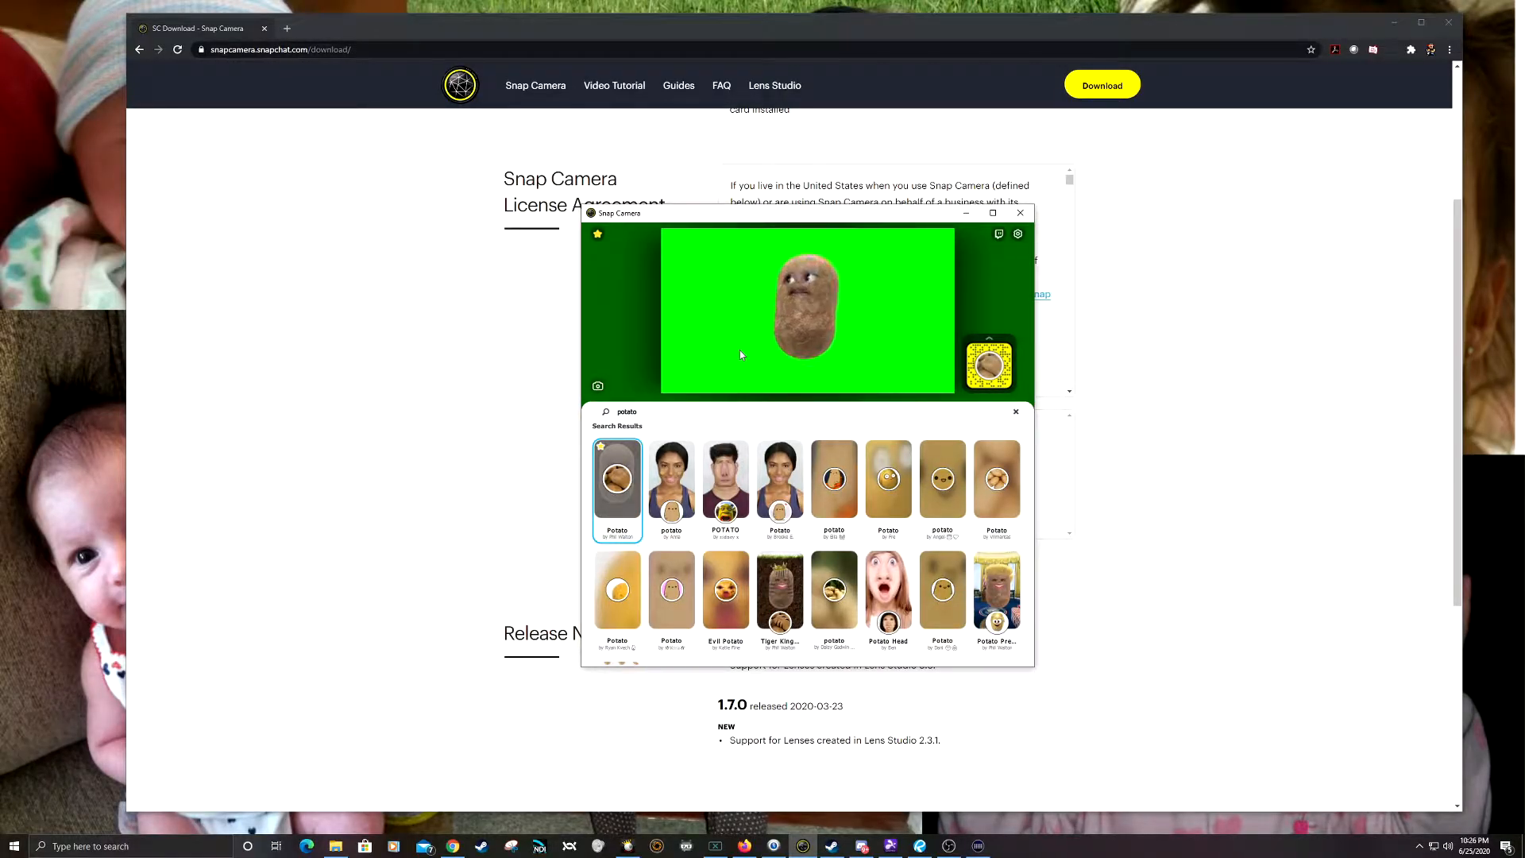
pyautogui.click(737, 326)
pyautogui.click(736, 318)
pyautogui.click(737, 321)
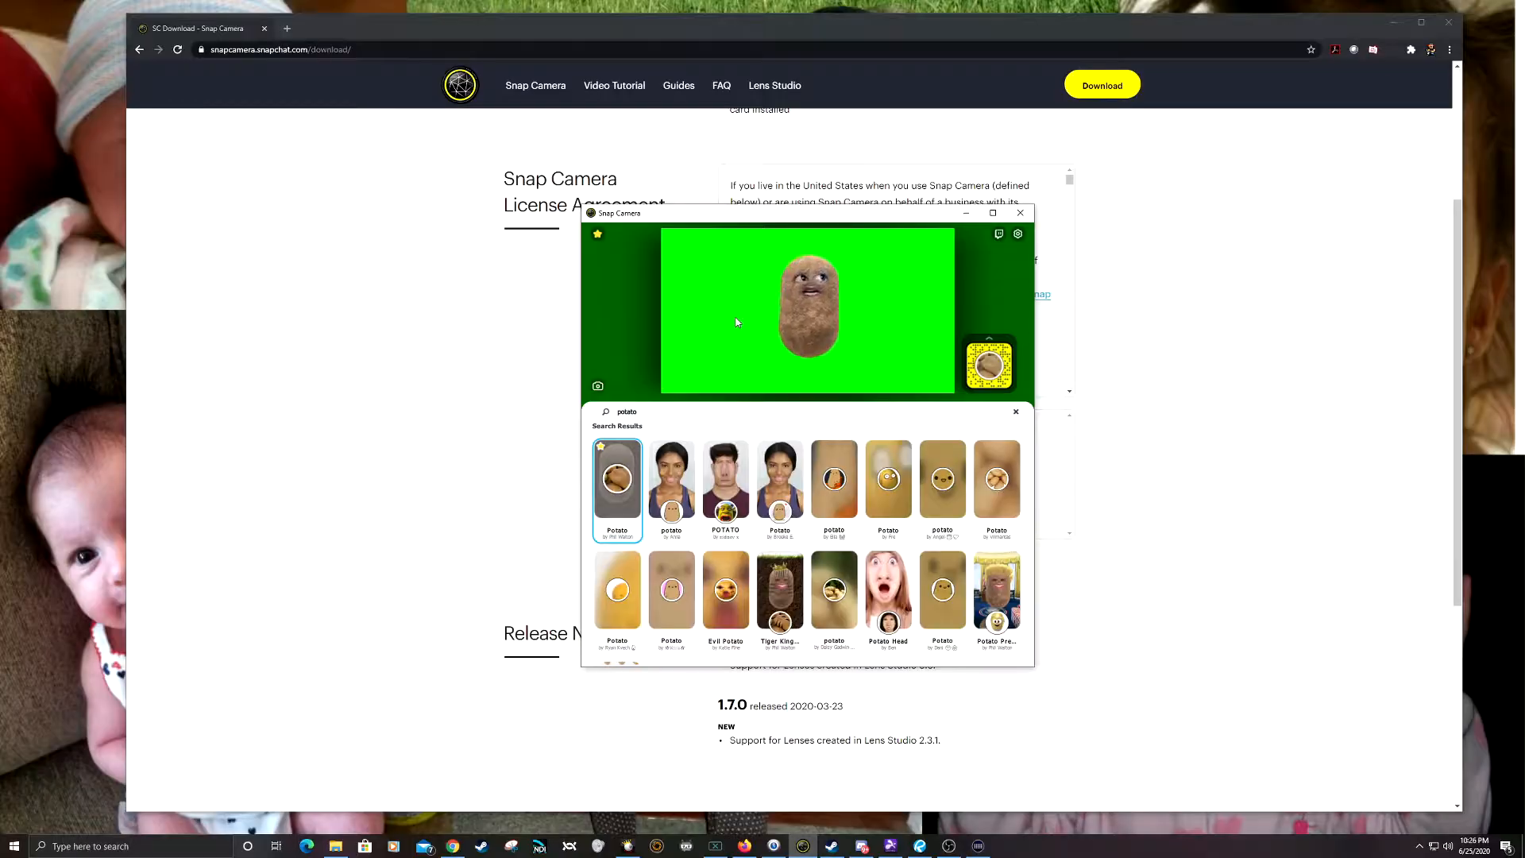
pyautogui.click(736, 322)
pyautogui.click(764, 362)
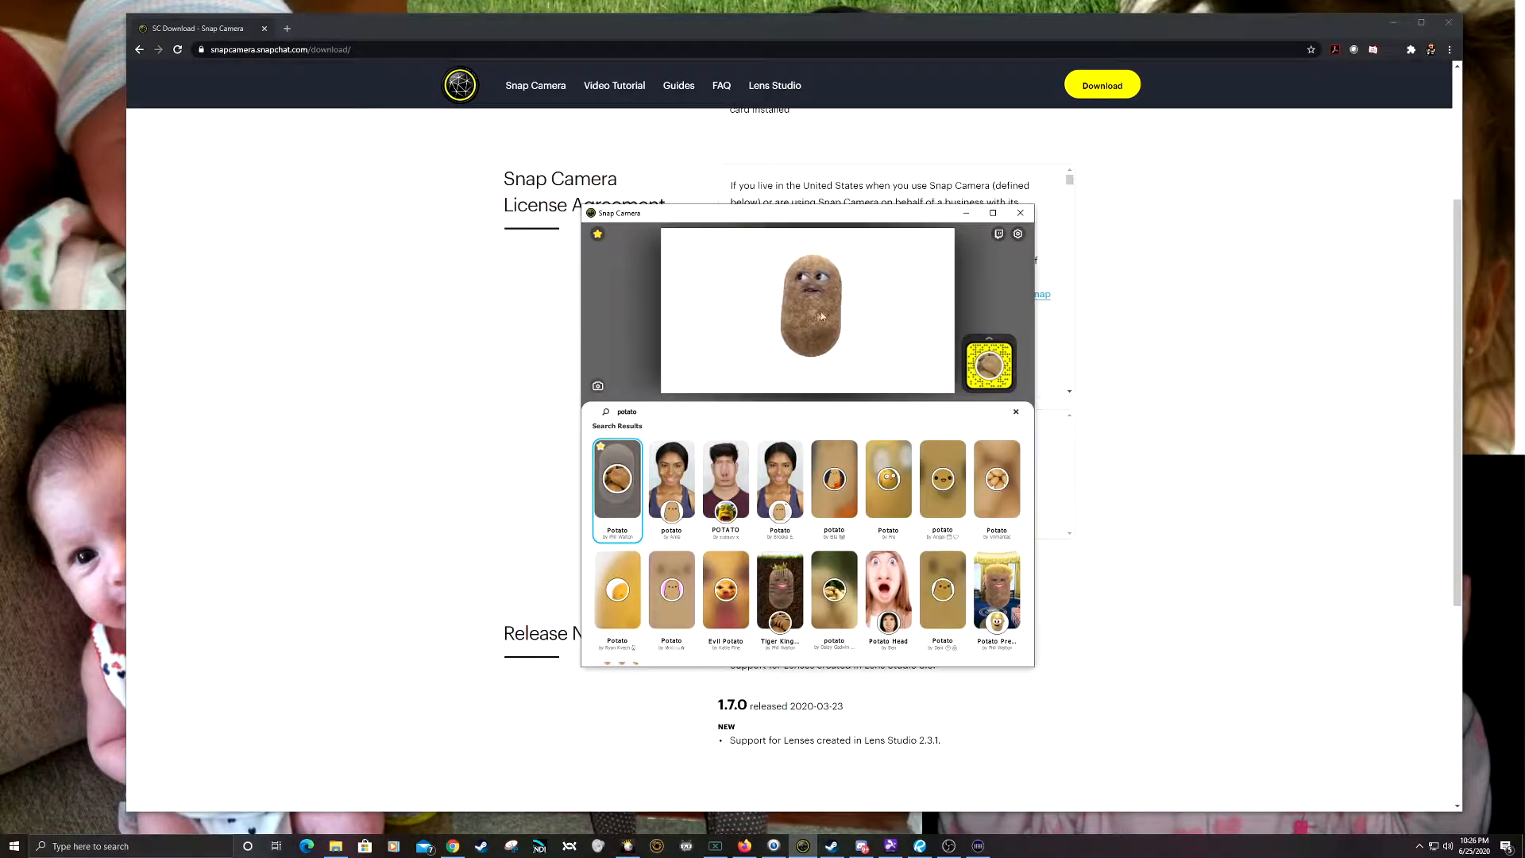
pyautogui.click(770, 370)
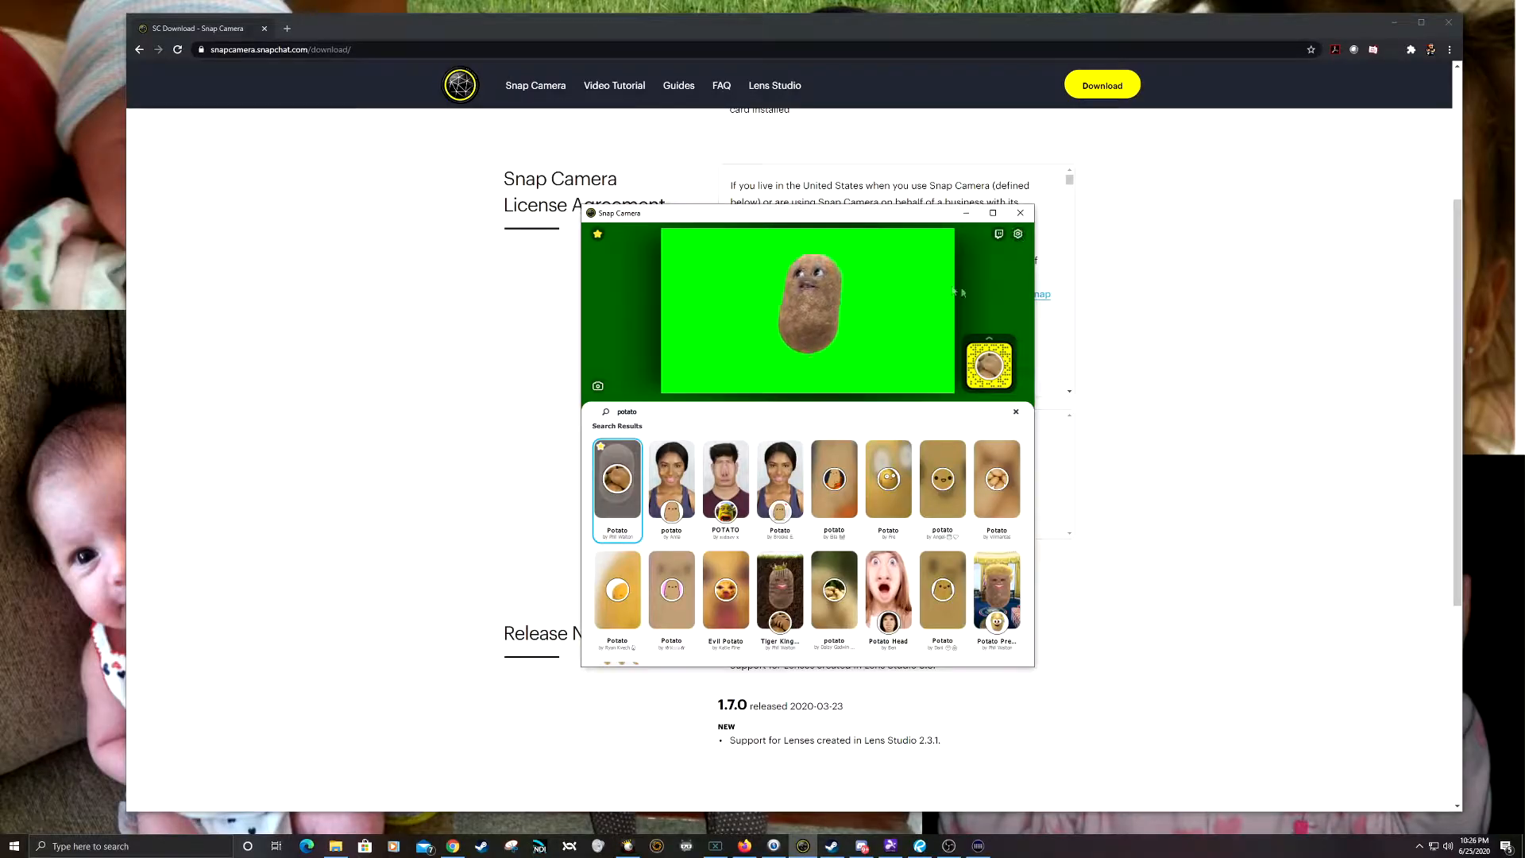
# Step: Open the Snap Camera settings and choose c922 Pro Stream Webcam as the camera
pyautogui.click(1019, 236)
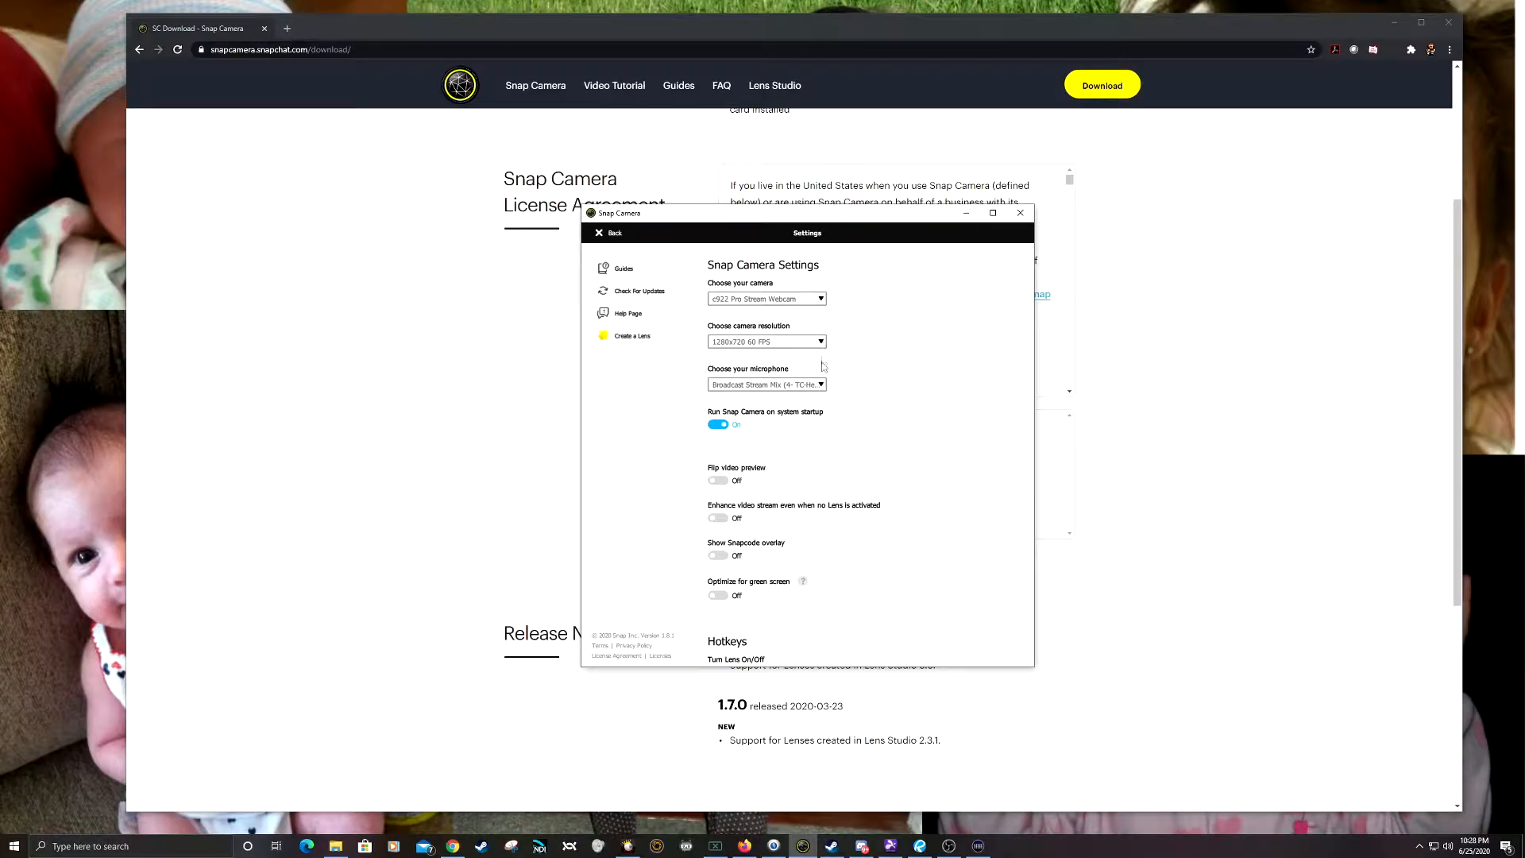
pyautogui.click(783, 300)
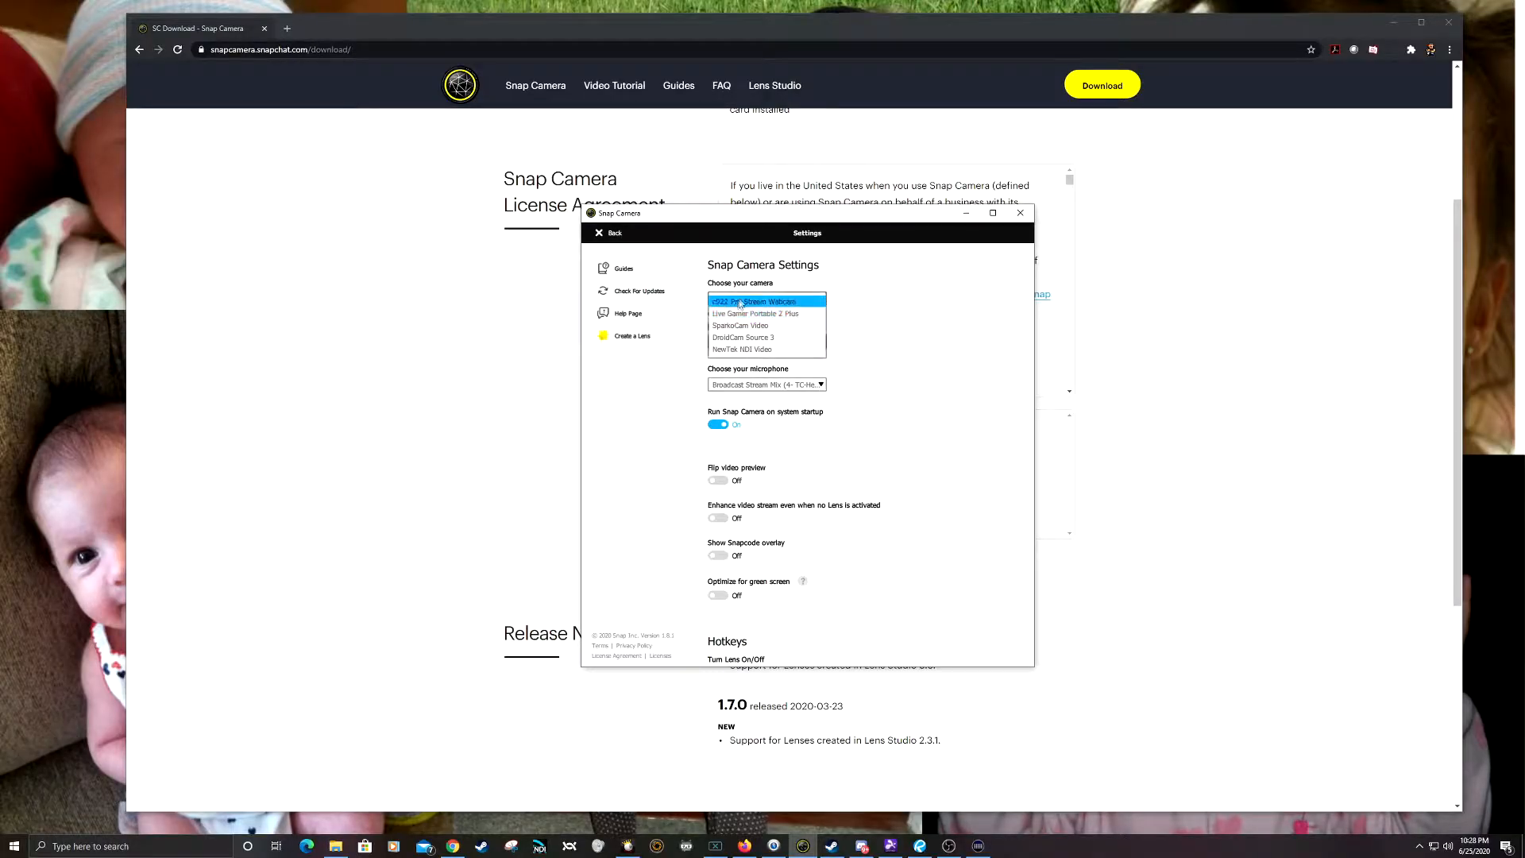
pyautogui.click(716, 301)
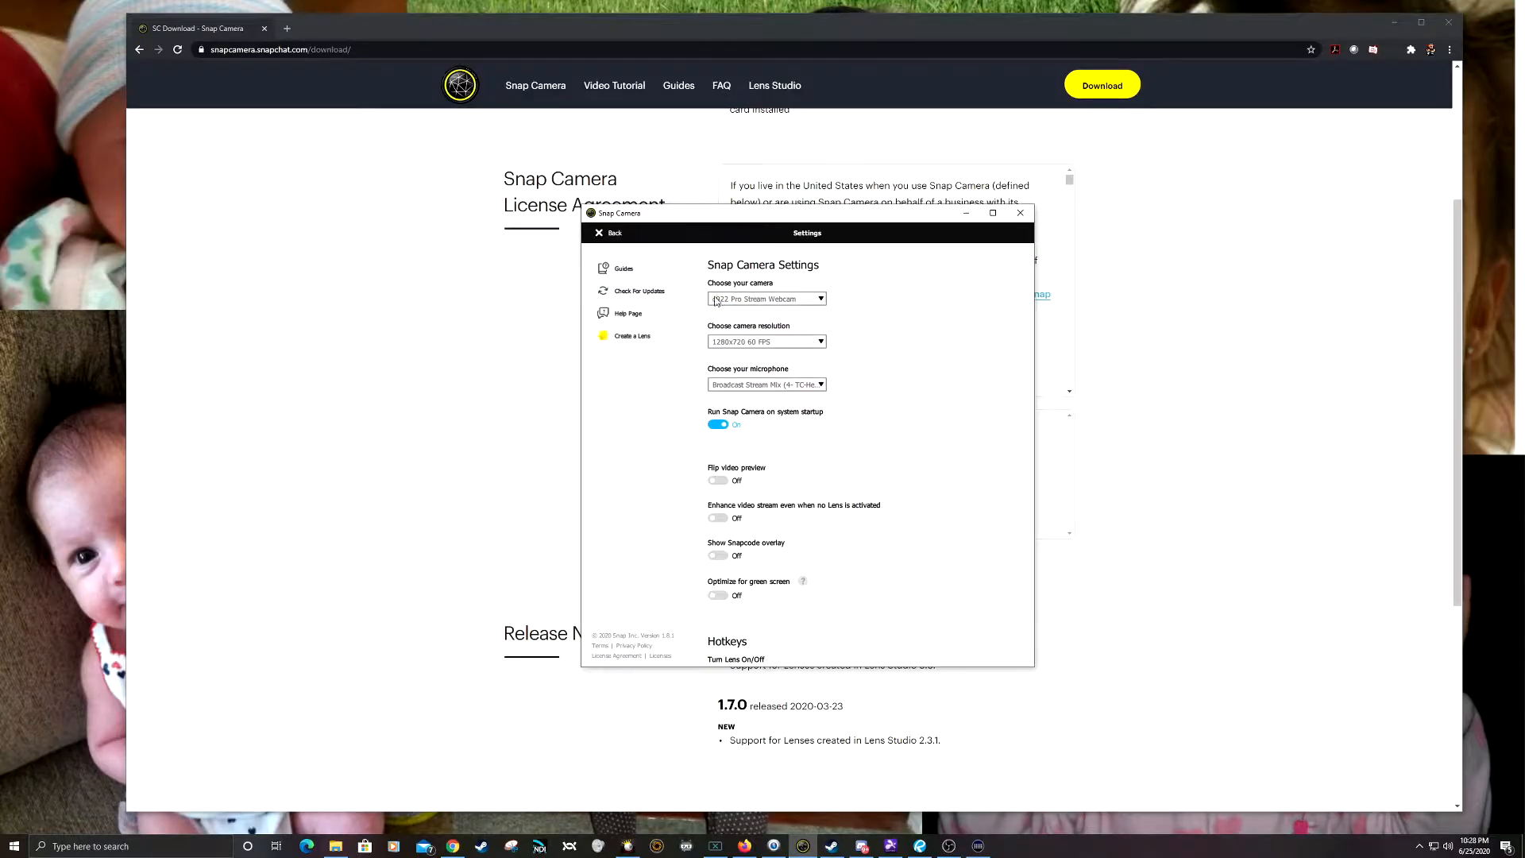
# Step: Try the 1920x1080 30 FPS camera resolution and return it to 1280x720 60 FPS
pyautogui.click(822, 345)
pyautogui.click(741, 356)
pyautogui.click(826, 344)
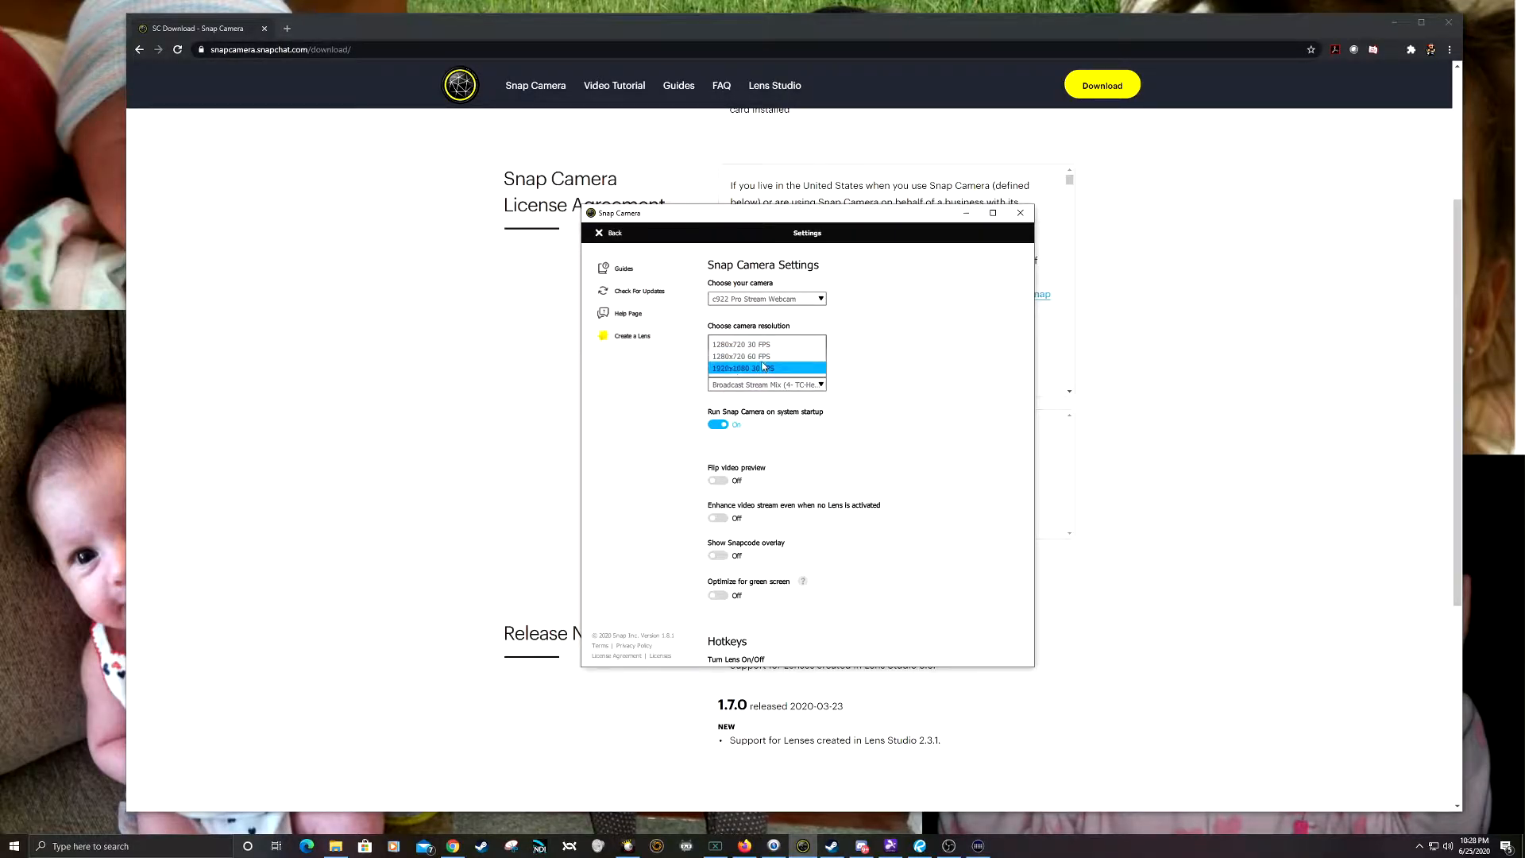
pyautogui.click(784, 359)
pyautogui.click(817, 344)
pyautogui.click(810, 355)
pyautogui.click(823, 343)
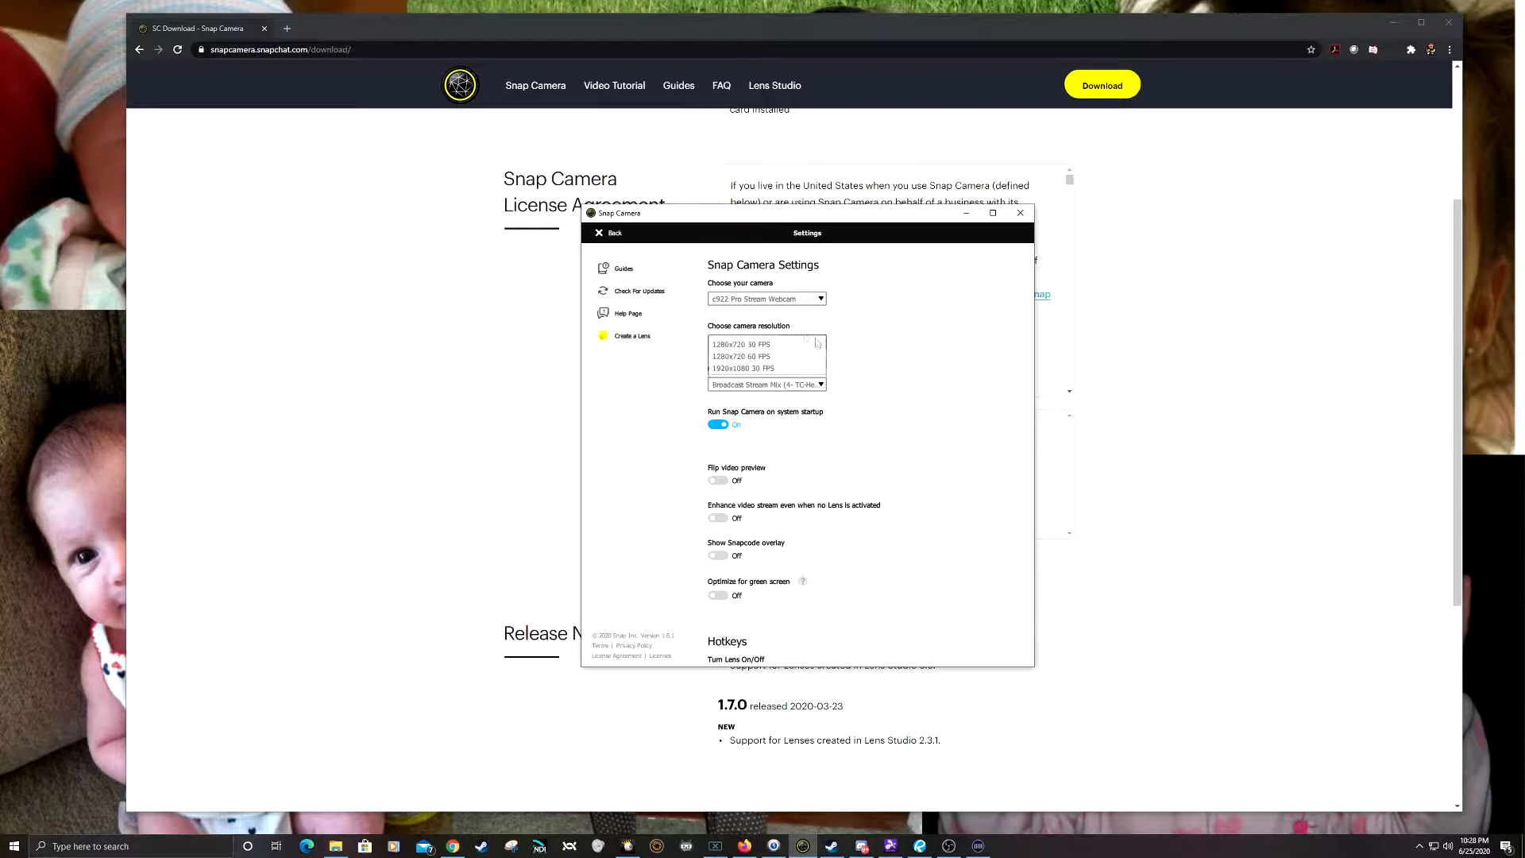
pyautogui.click(742, 368)
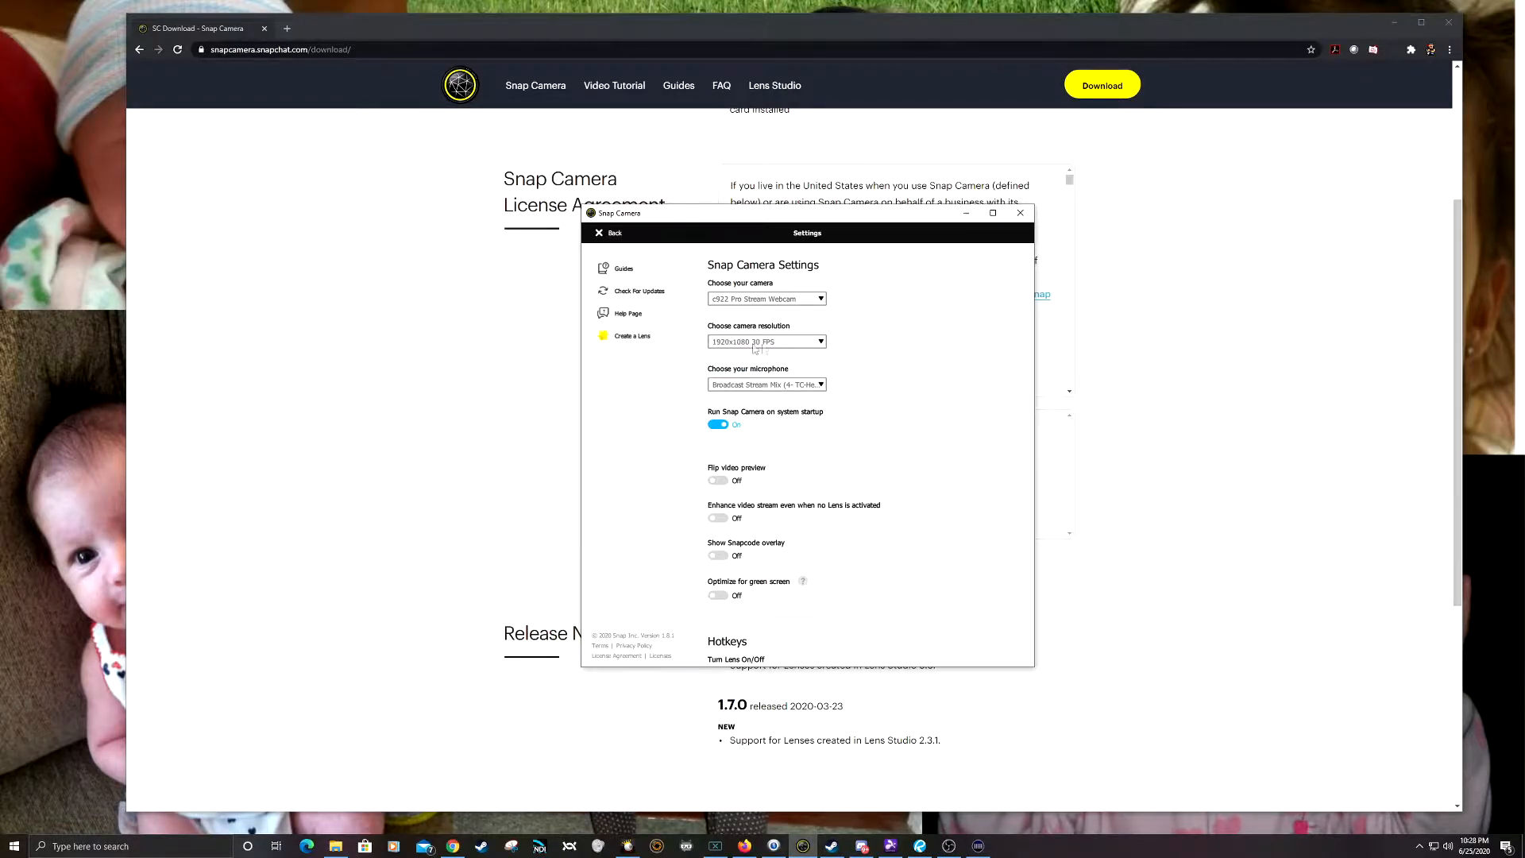
pyautogui.click(812, 343)
pyautogui.click(799, 356)
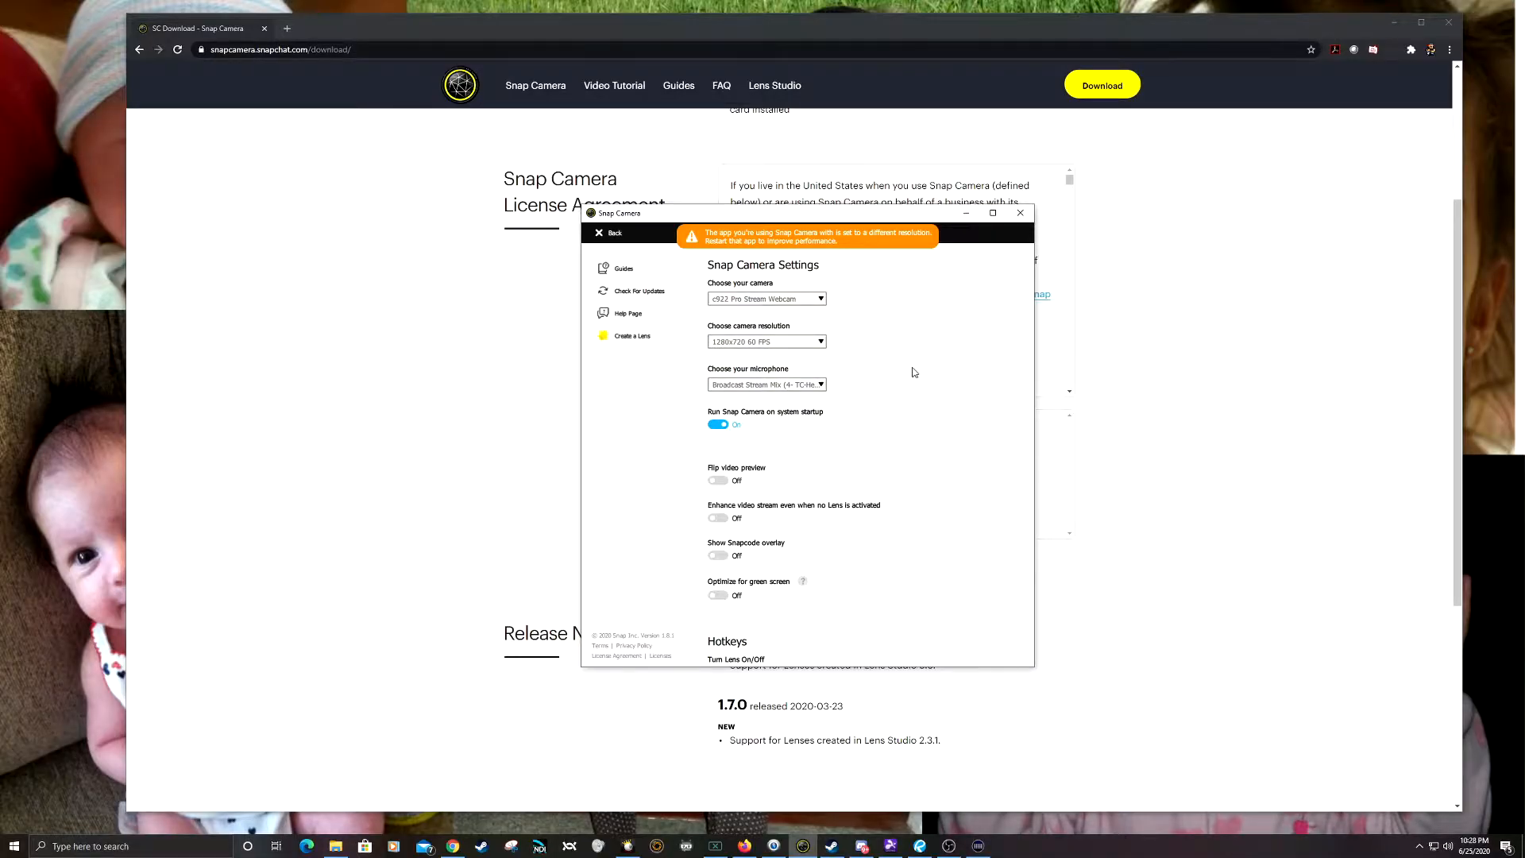
pyautogui.click(818, 341)
pyautogui.click(918, 346)
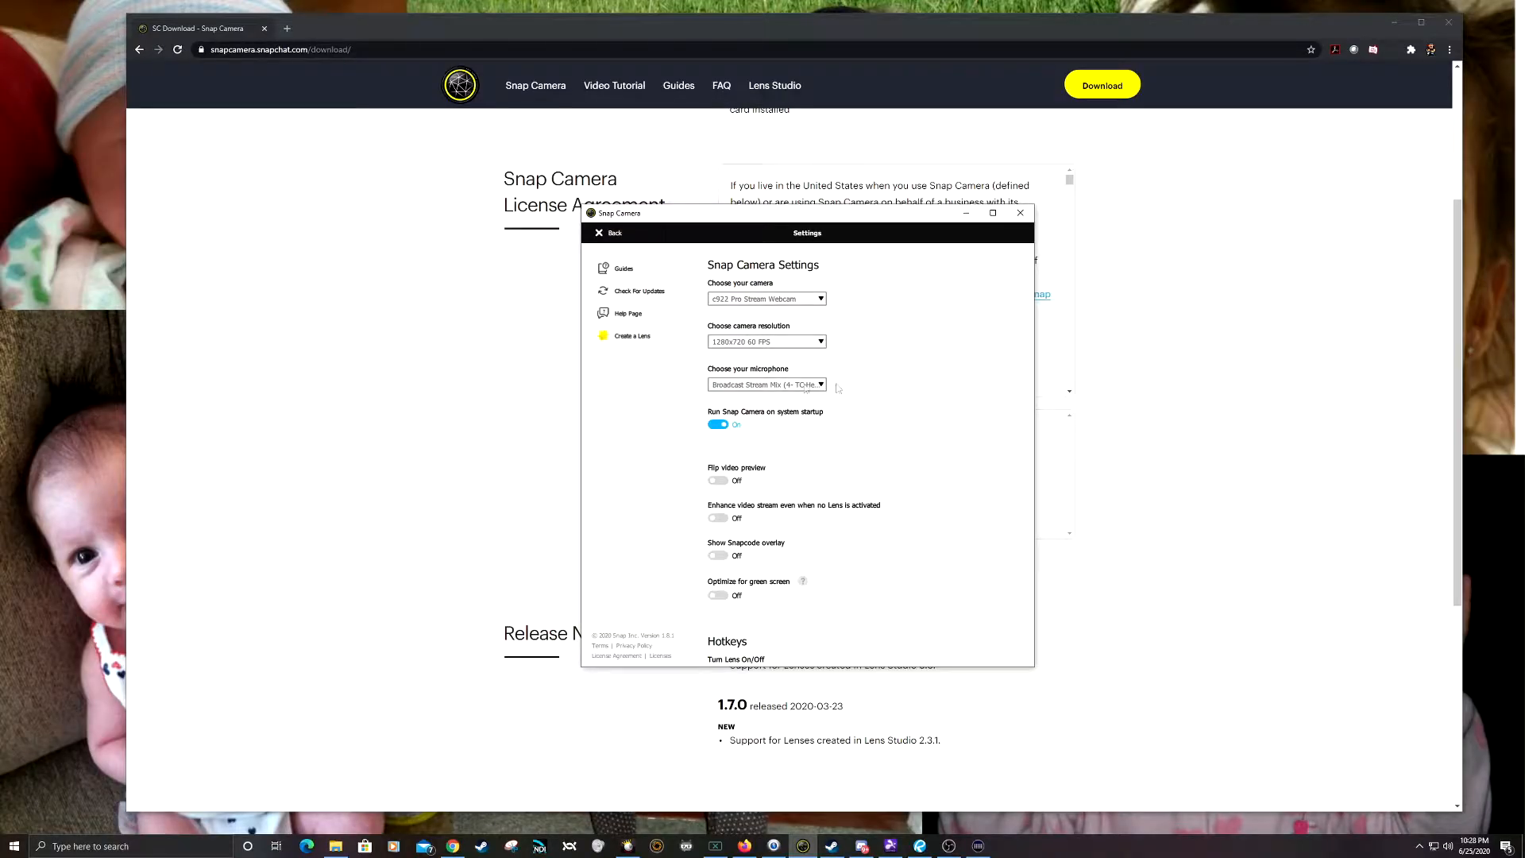
# Step: Examine the remaining camera settings, including the microphone, green screen option and lens hotkeys
pyautogui.click(820, 342)
pyautogui.click(817, 376)
pyautogui.scroll(-5, 898, 436)
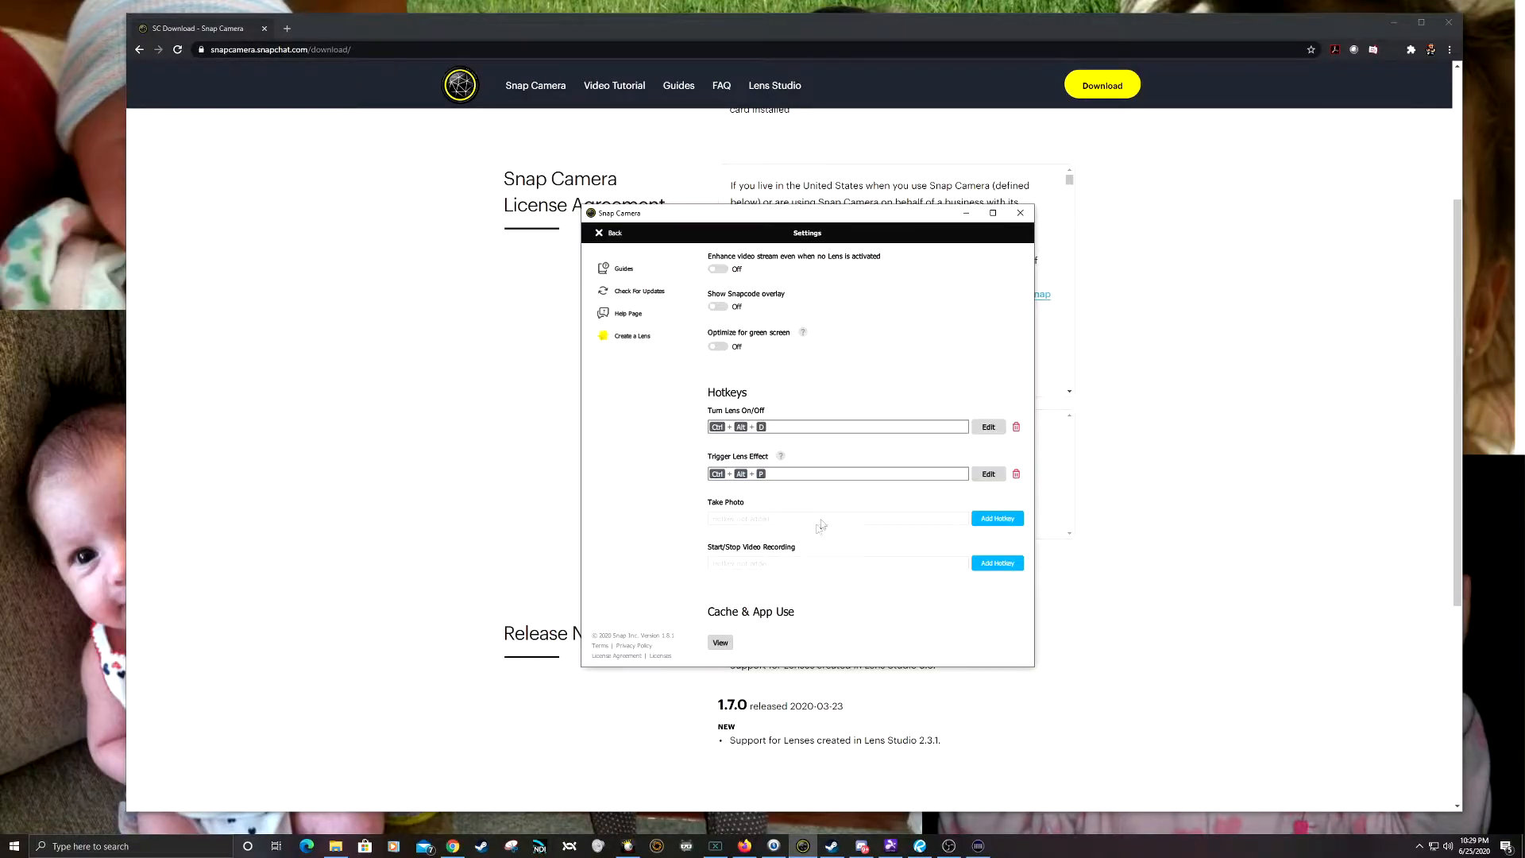
pyautogui.scroll(5, 769, 550)
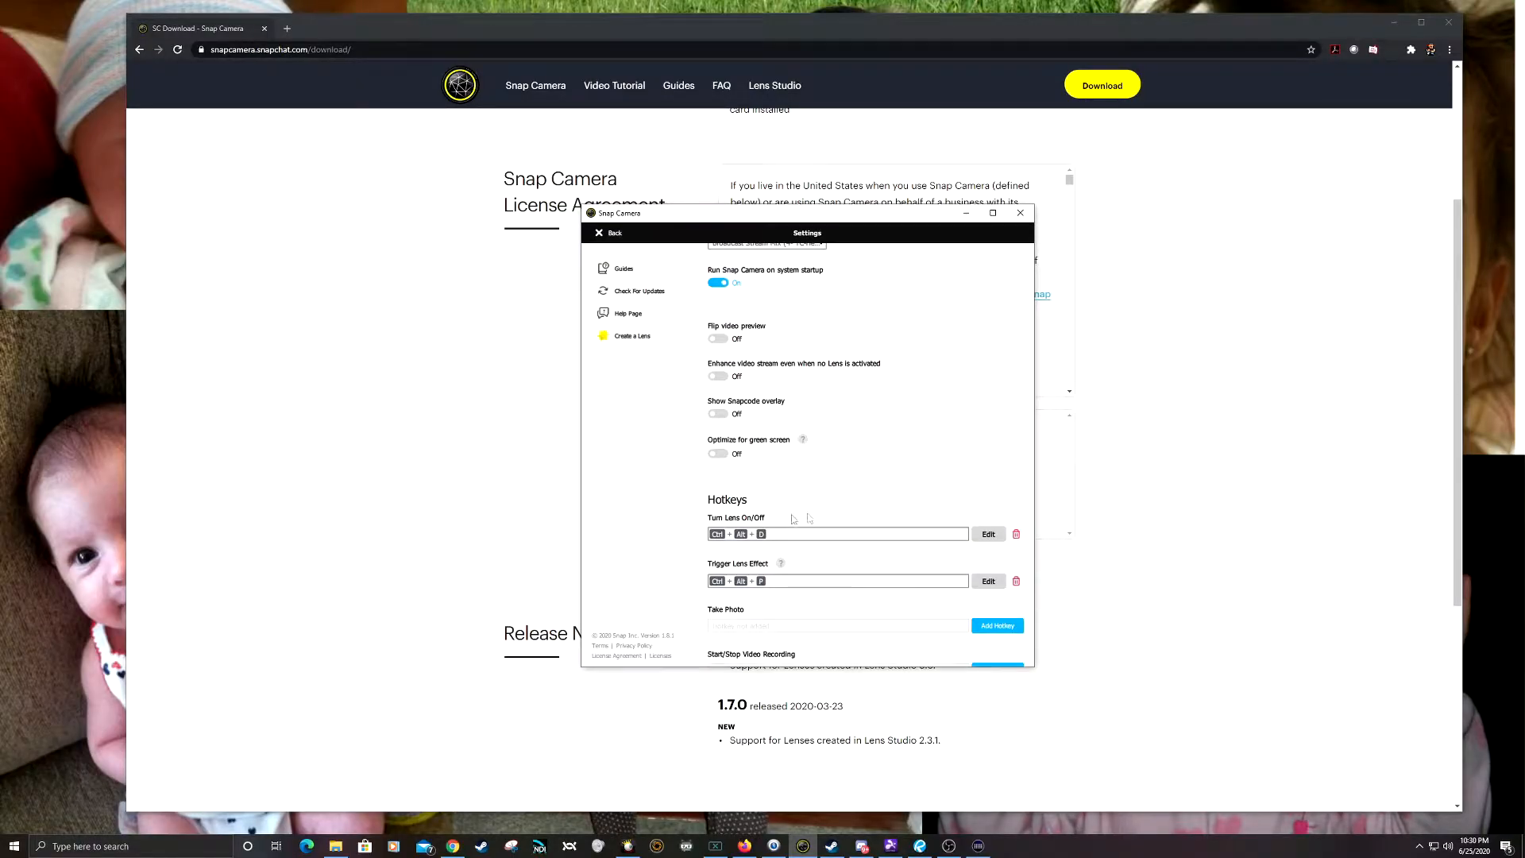
# Step: Leave the settings and toggle the Potato lens off and back on
pyautogui.click(613, 233)
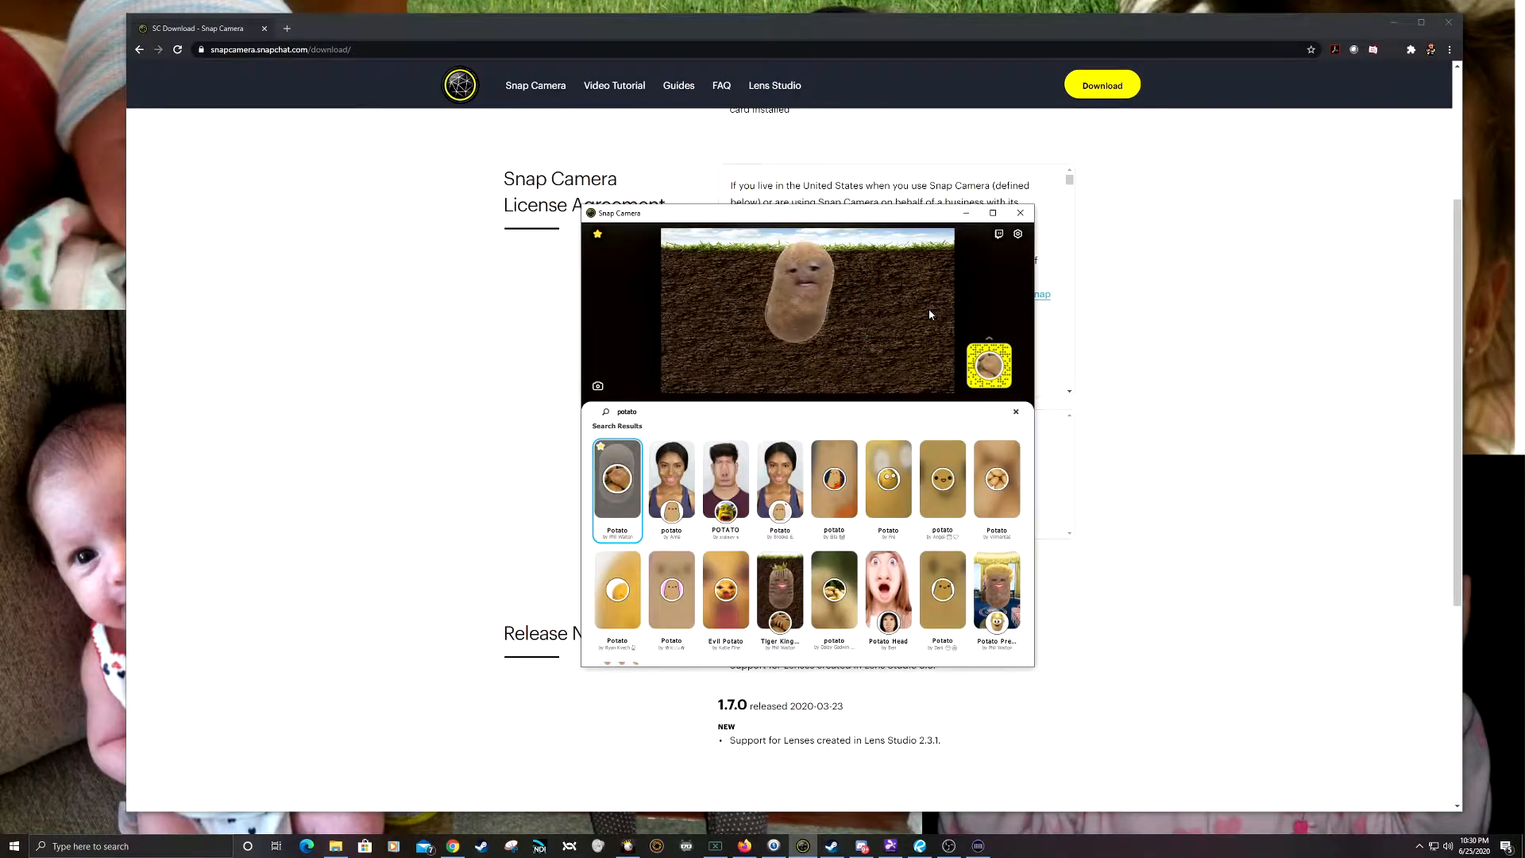
pyautogui.hotkey('ctrl', '1')
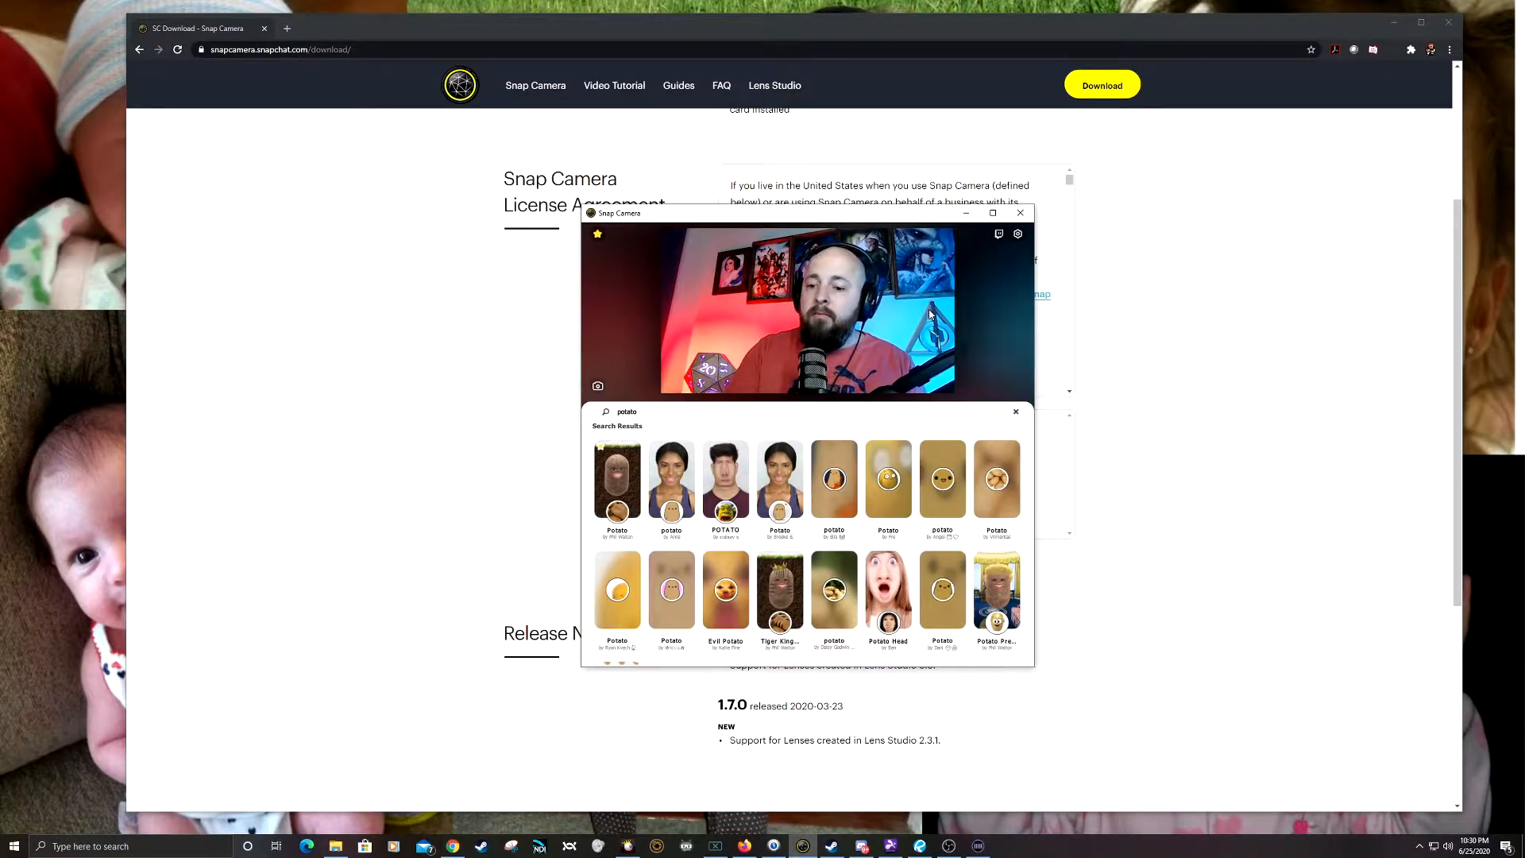
pyautogui.hotkey('ctrl', '1')
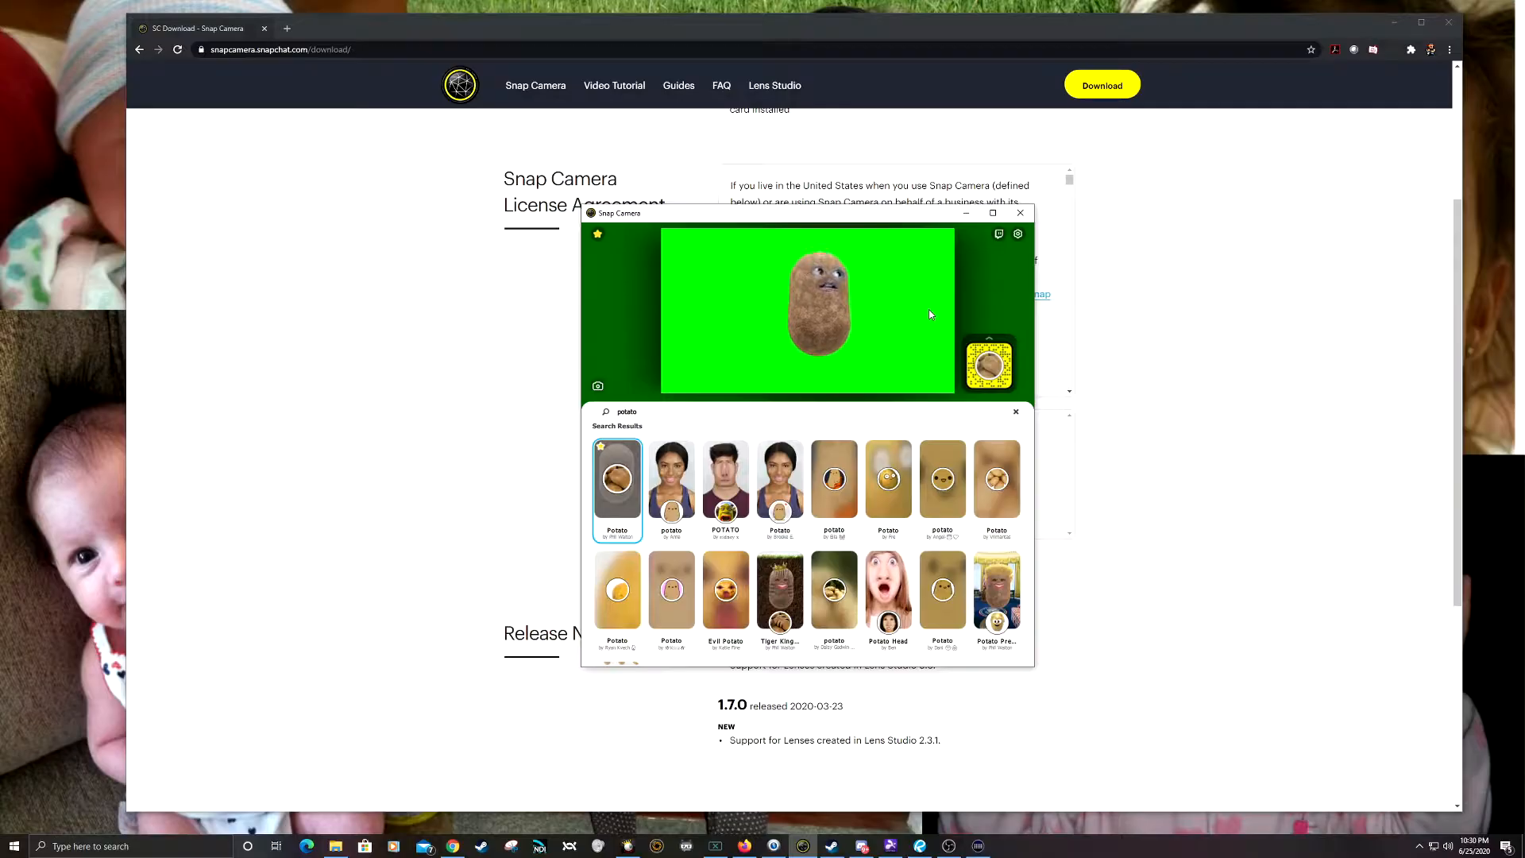
# Step: Minimize the Snap Camera and browser windows and bring the OBS window onto the middle of the desktop
pyautogui.click(969, 214)
pyautogui.click(1393, 23)
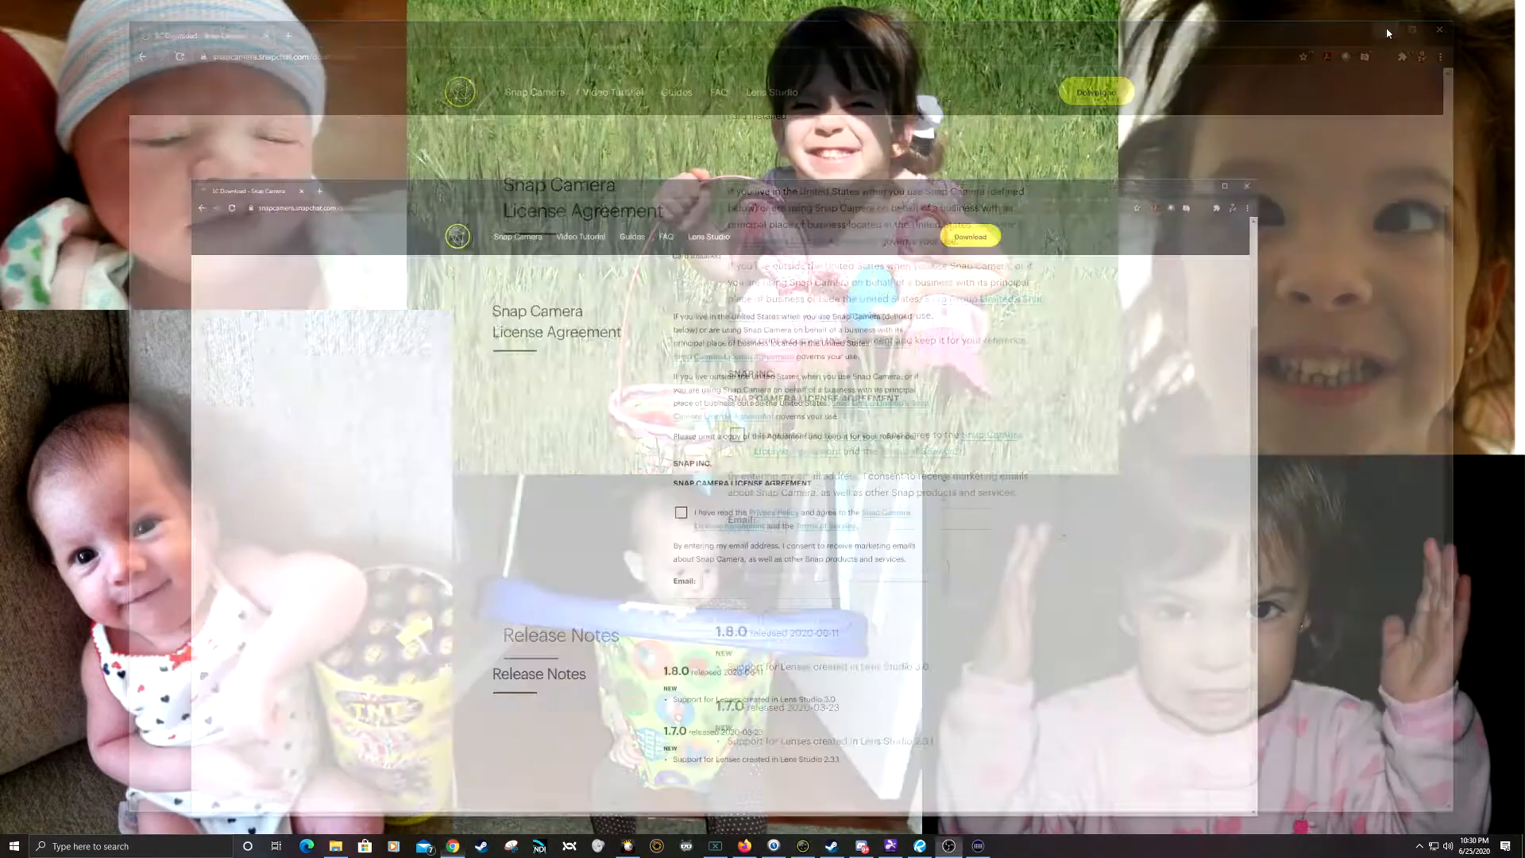
pyautogui.moveTo(0, 101); pyautogui.dragTo(787, 119)
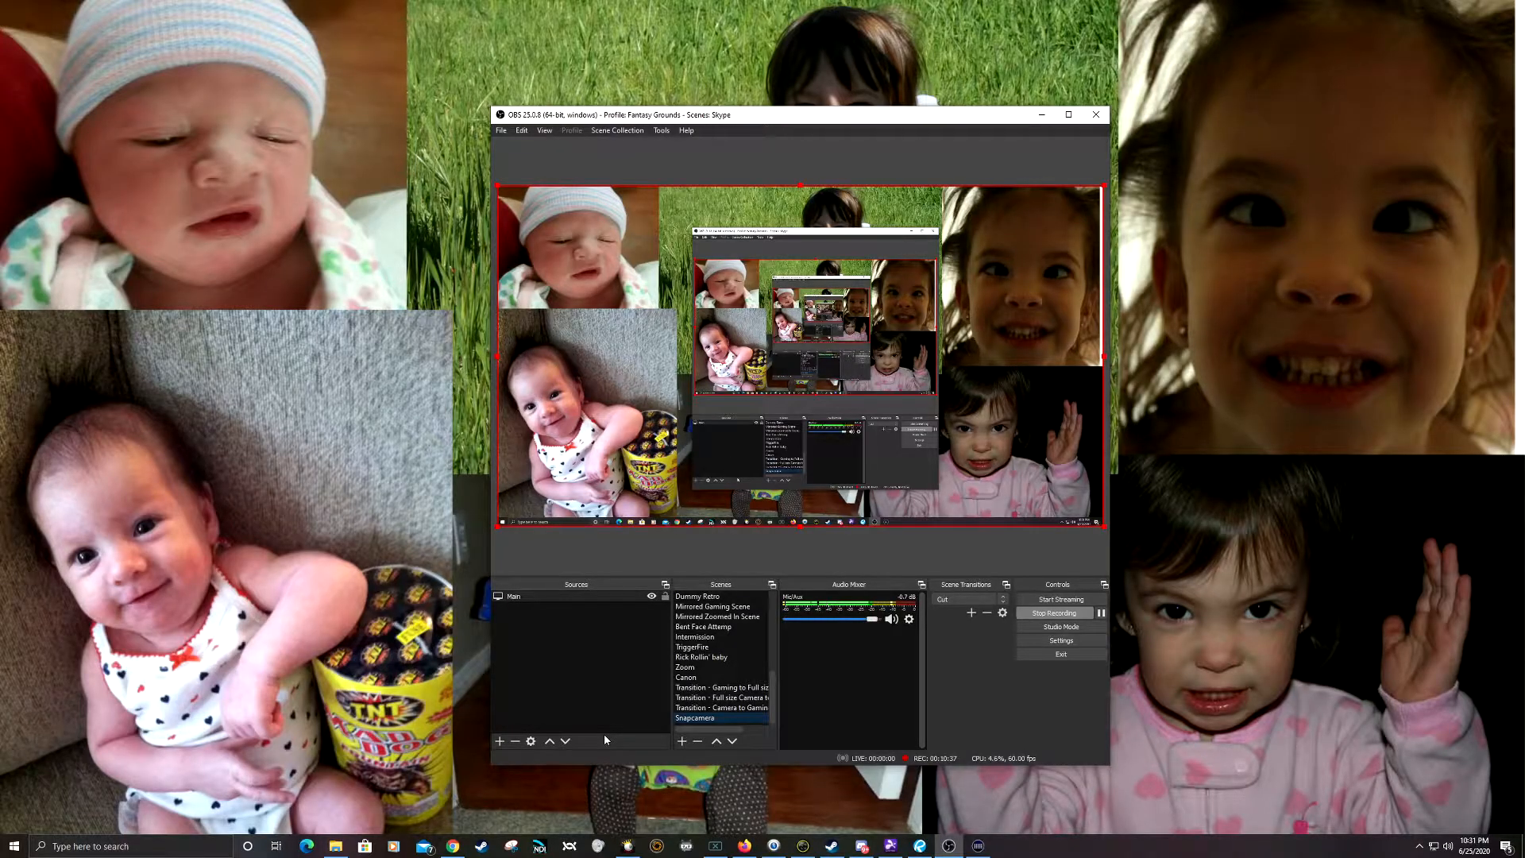
# Step: Add the existing Face Cam video capture device to the Snapcamera scene and shrink it into the canvas's upper-left corner
pyautogui.click(500, 741)
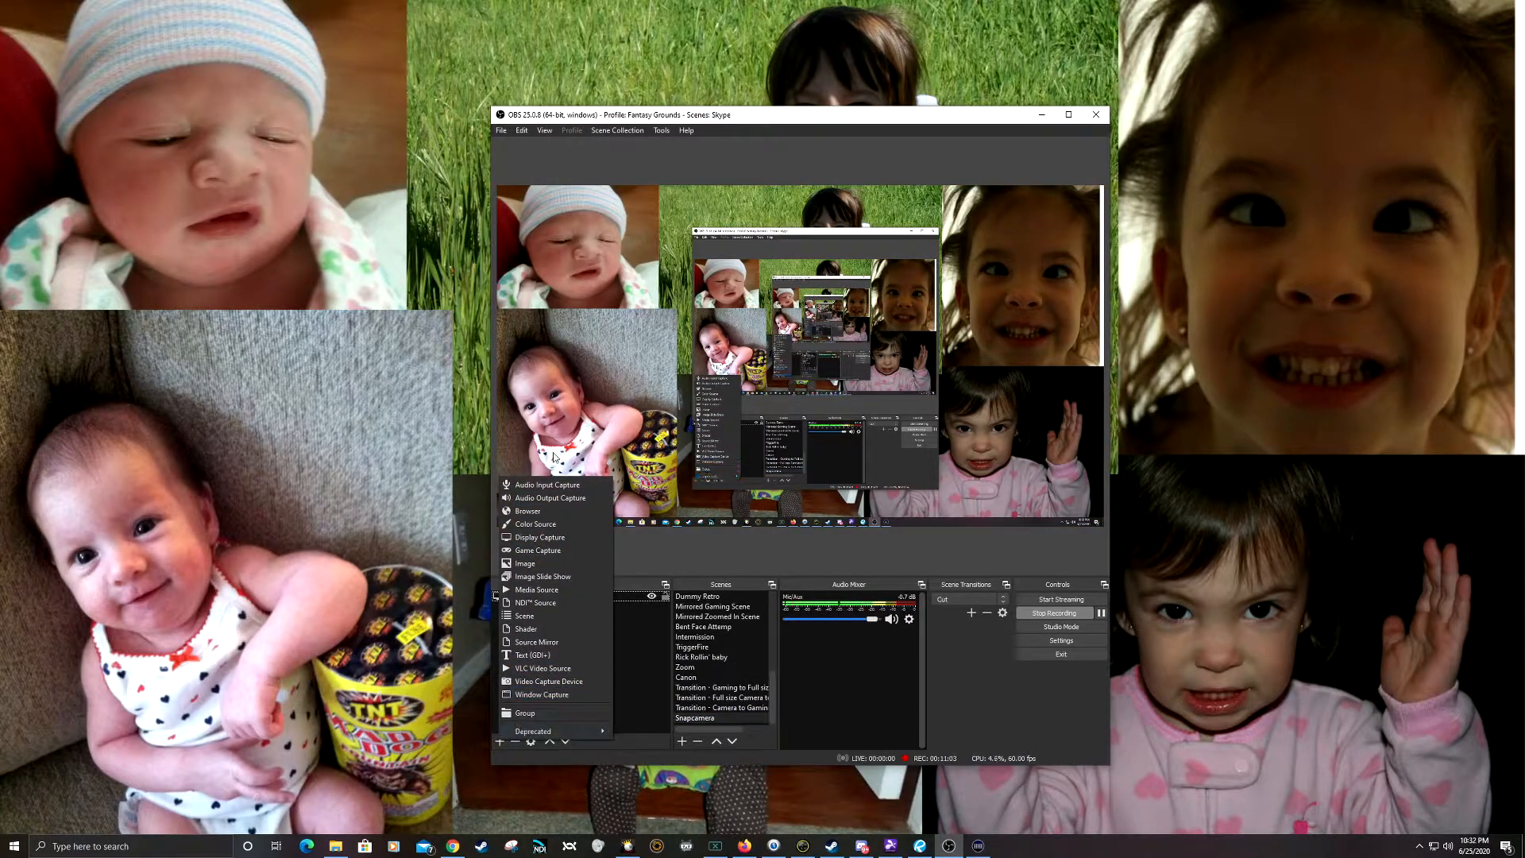
pyautogui.click(543, 682)
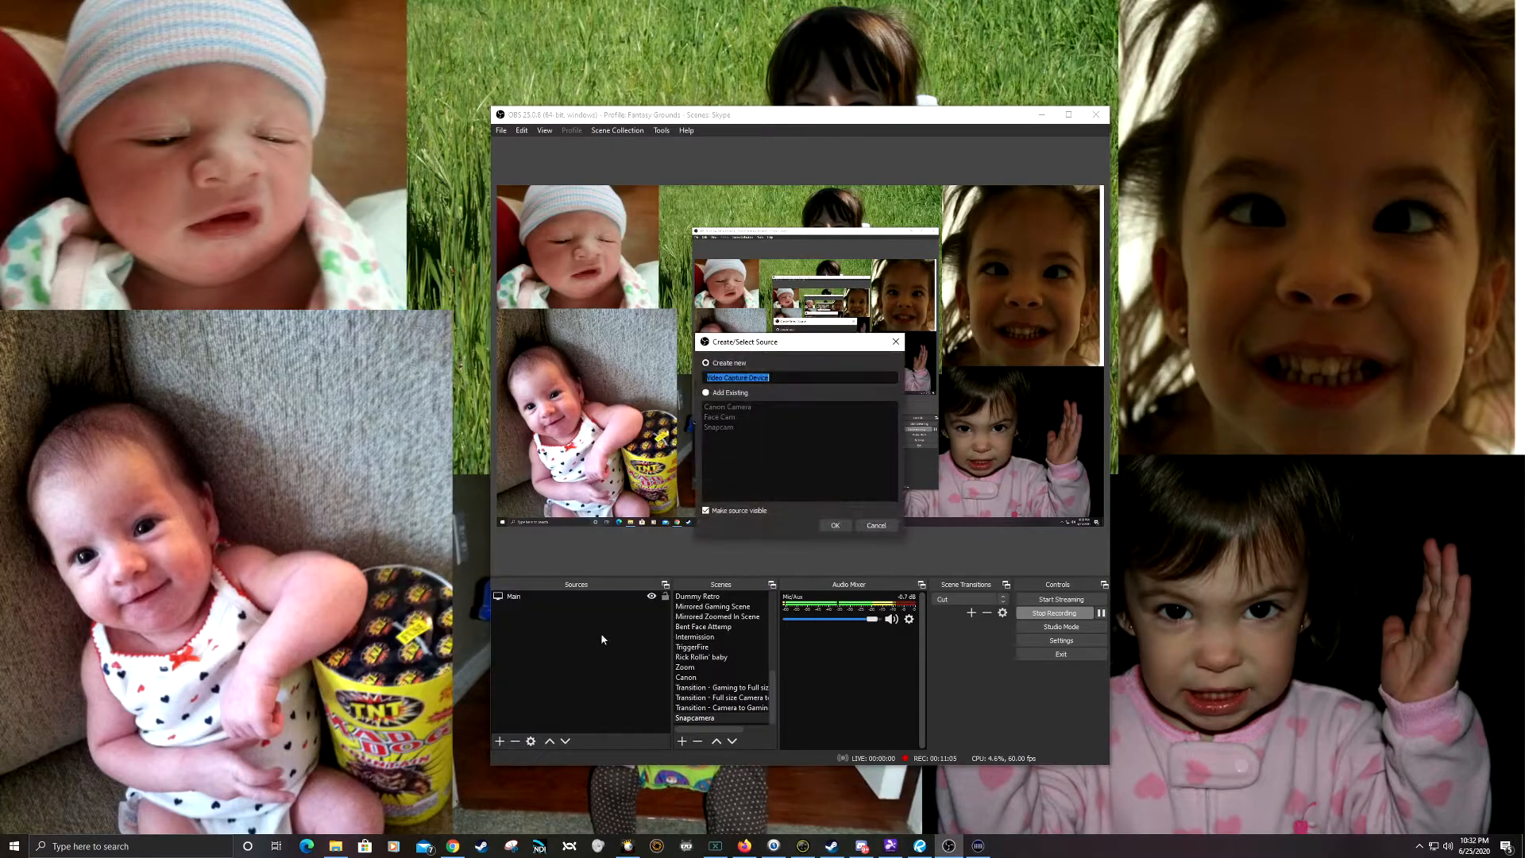
pyautogui.click(707, 393)
pyautogui.click(720, 417)
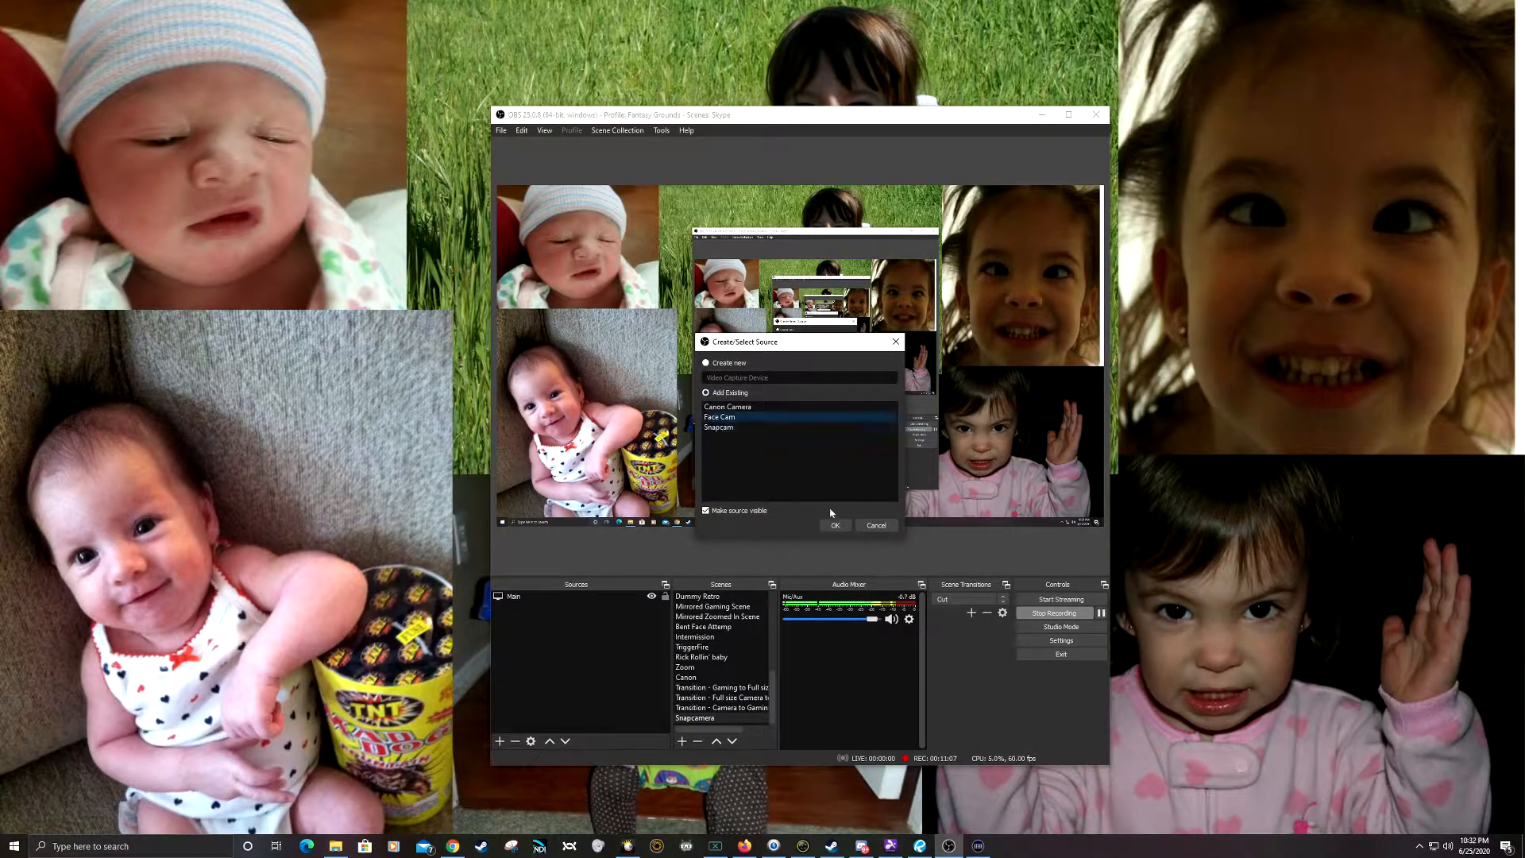
pyautogui.click(835, 525)
pyautogui.moveTo(715, 350); pyautogui.dragTo(779, 374)
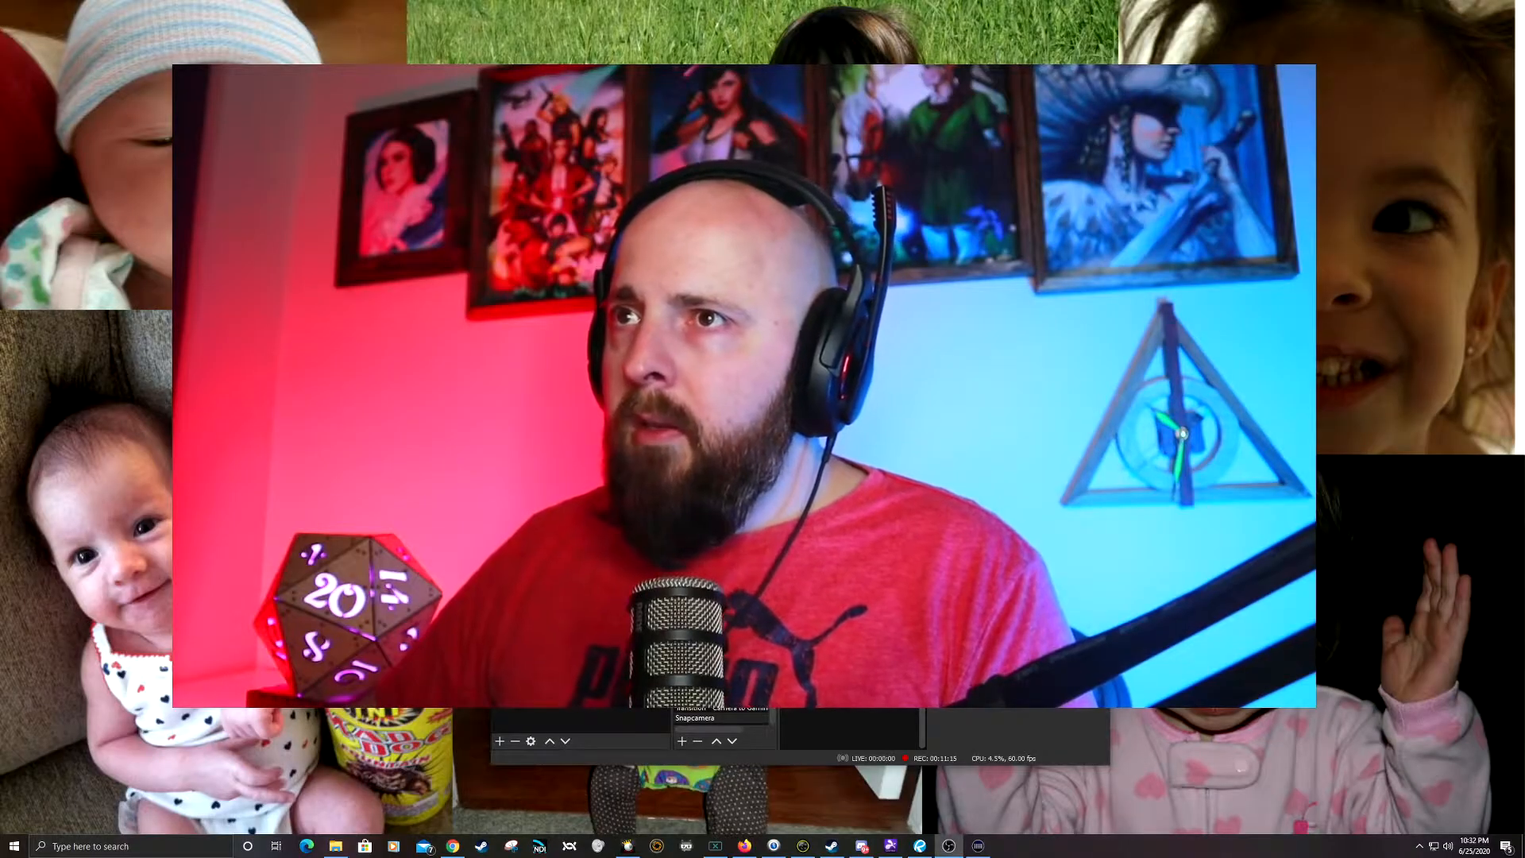
pyautogui.moveTo(1019, 467); pyautogui.dragTo(742, 323)
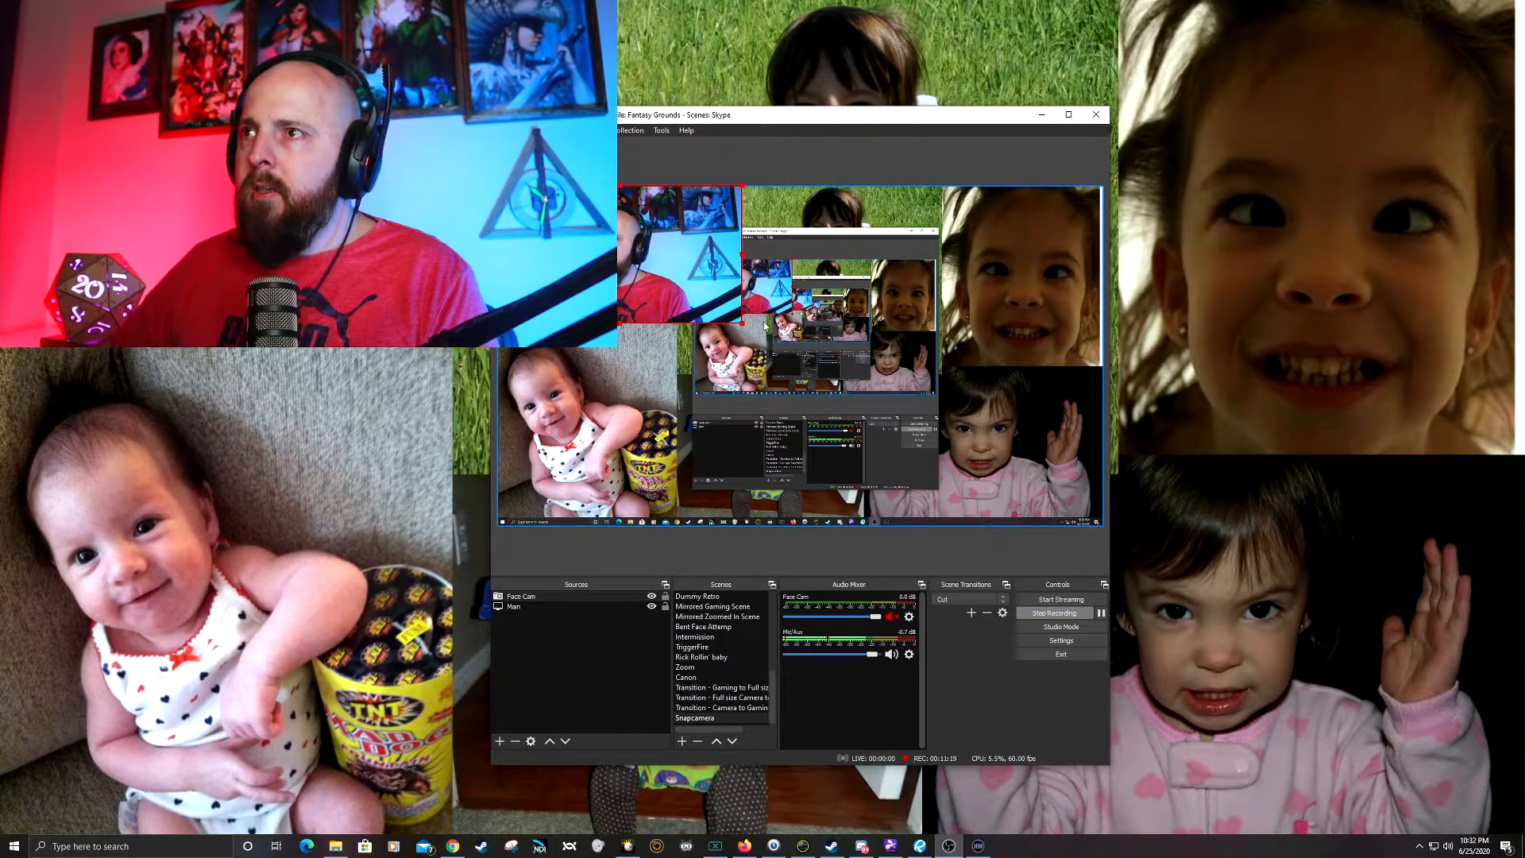
# Step: Enlarge the OBS window and reposition it near the top of the desktop
pyautogui.moveTo(826, 114); pyautogui.dragTo(663, 48)
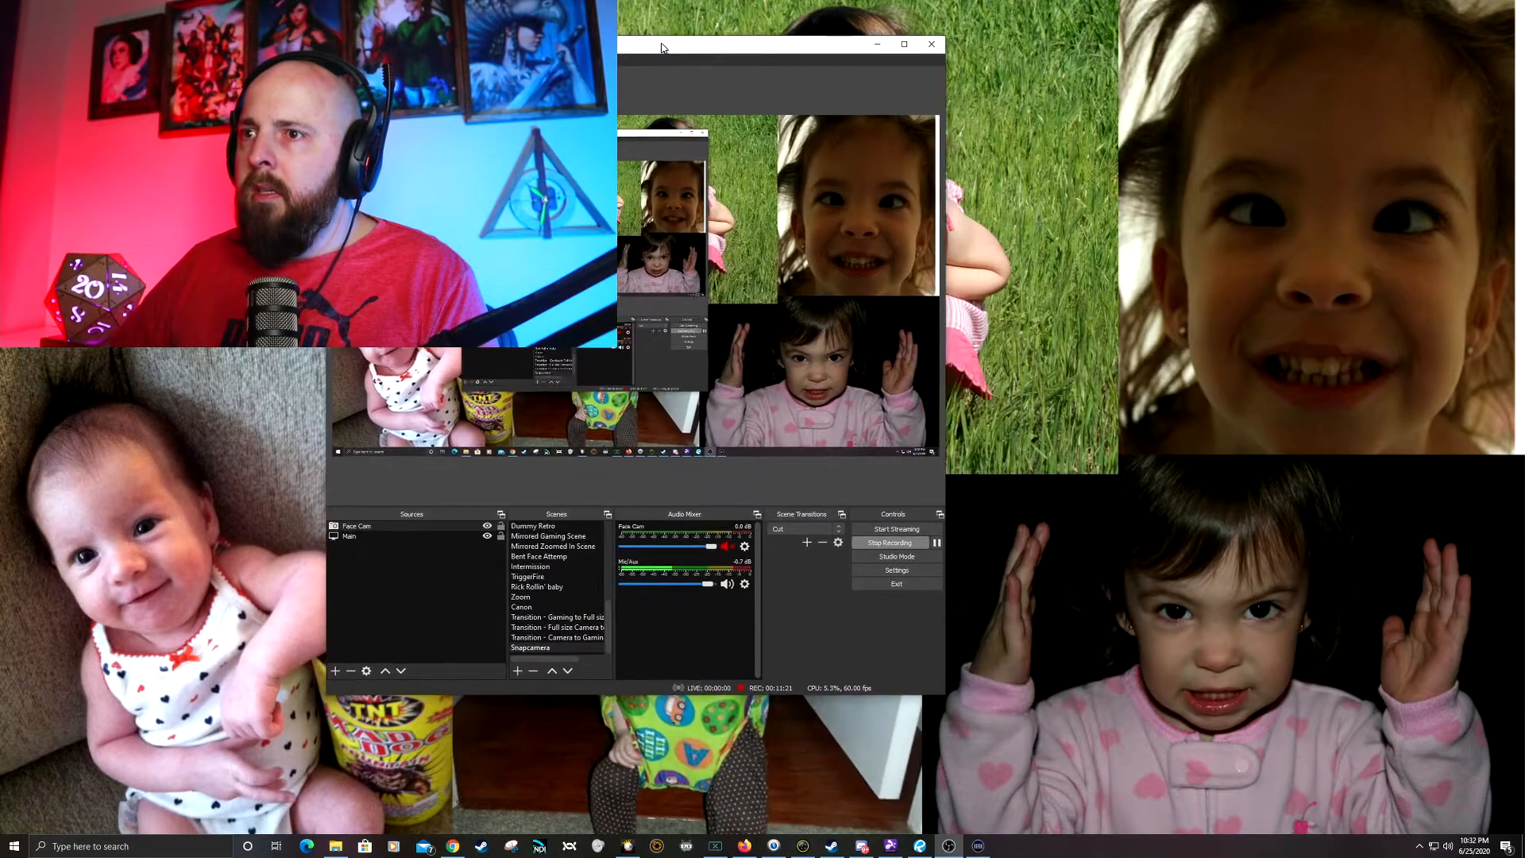
pyautogui.moveTo(945, 695); pyautogui.dragTo(1305, 794)
pyautogui.moveTo(796, 46); pyautogui.dragTo(742, 36)
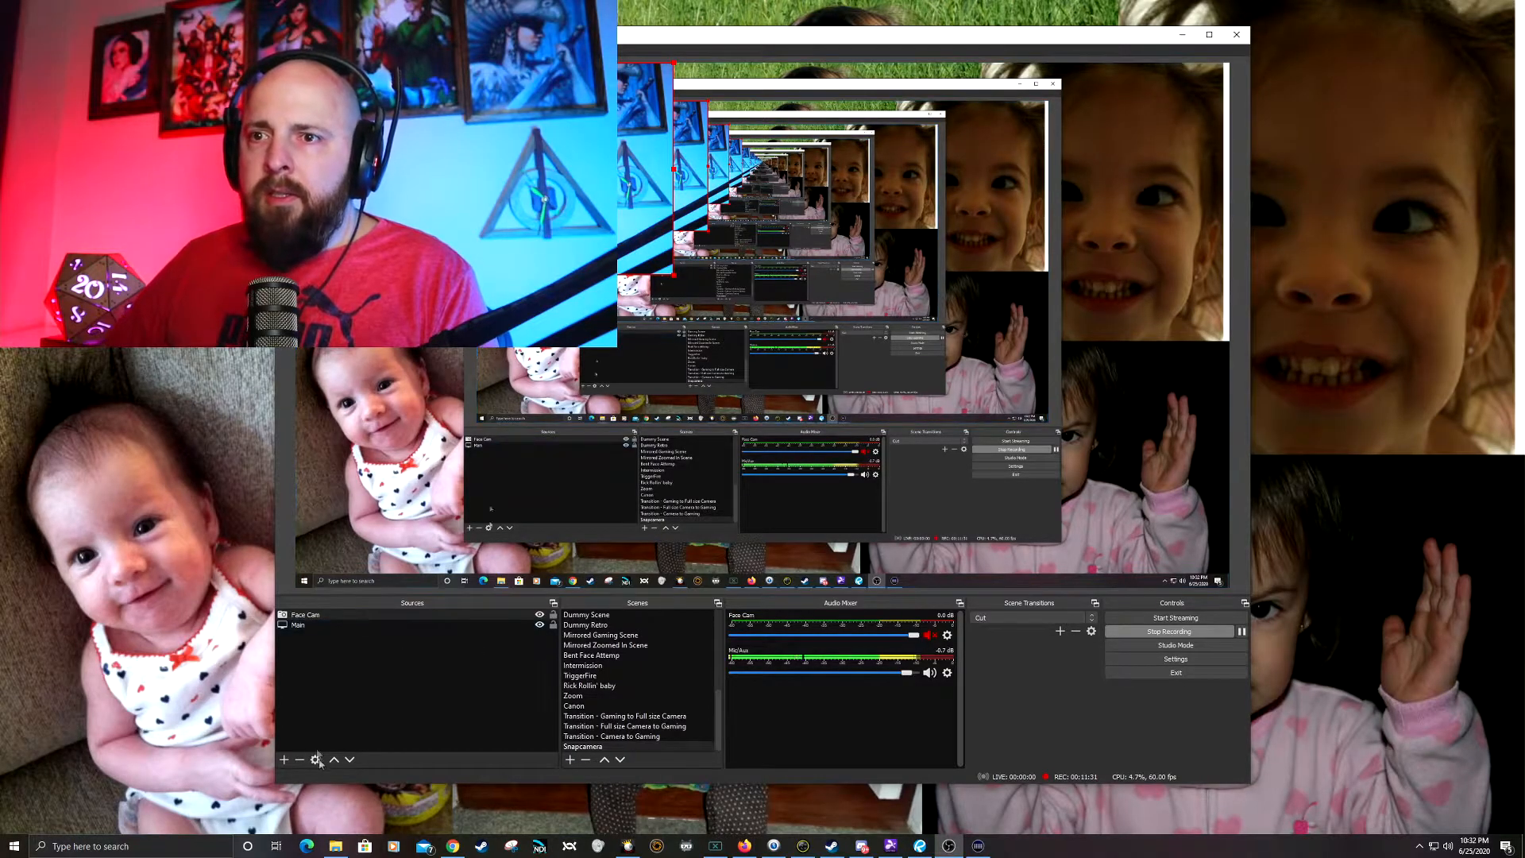
# Step: Create a new video capture device source named snapcam 2 in the Snapcamera scene
pyautogui.click(285, 760)
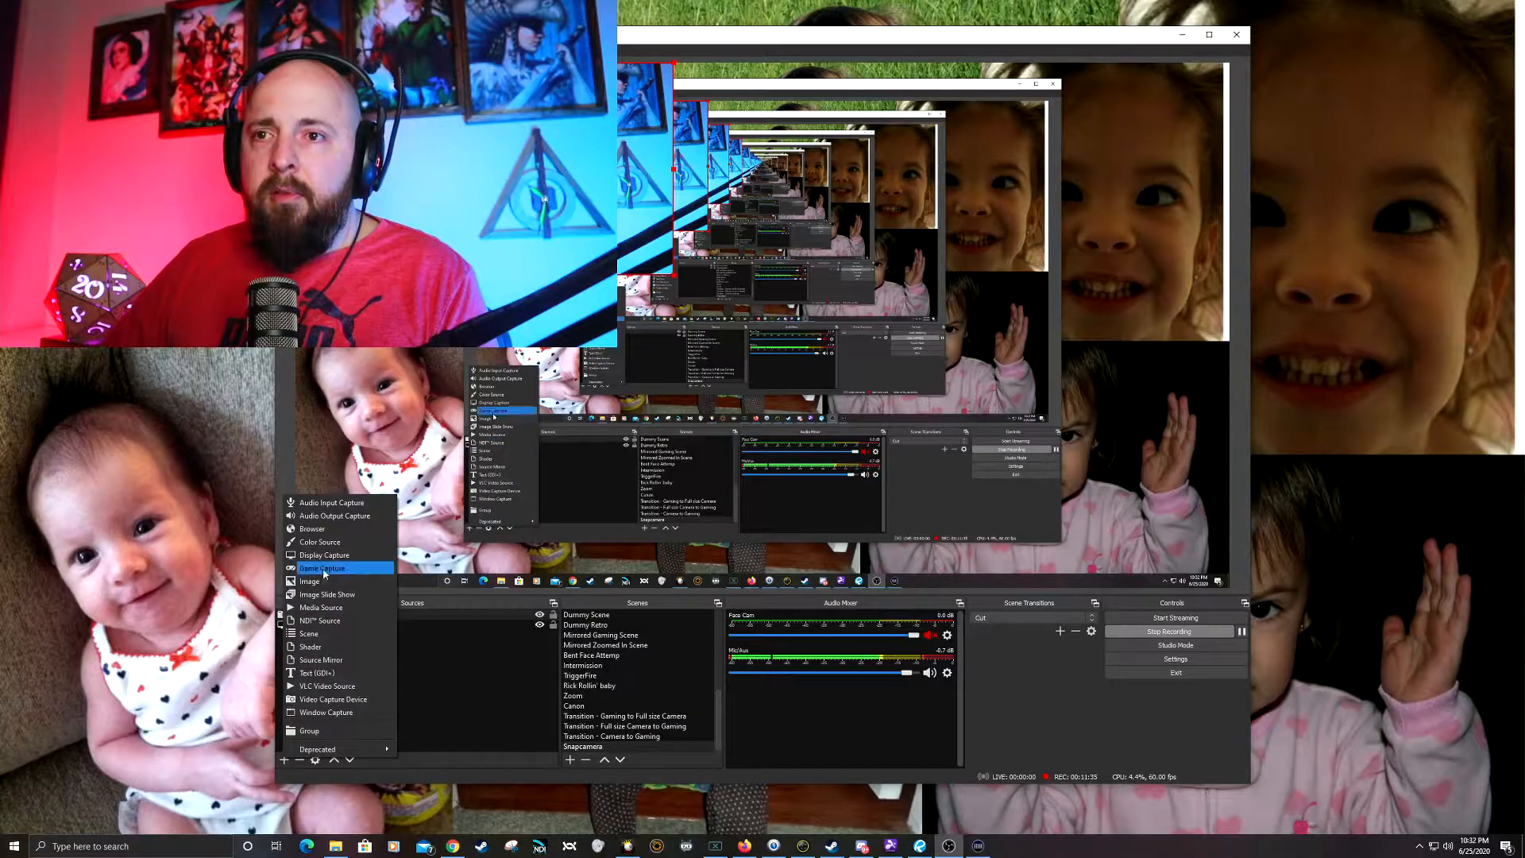
pyautogui.click(334, 700)
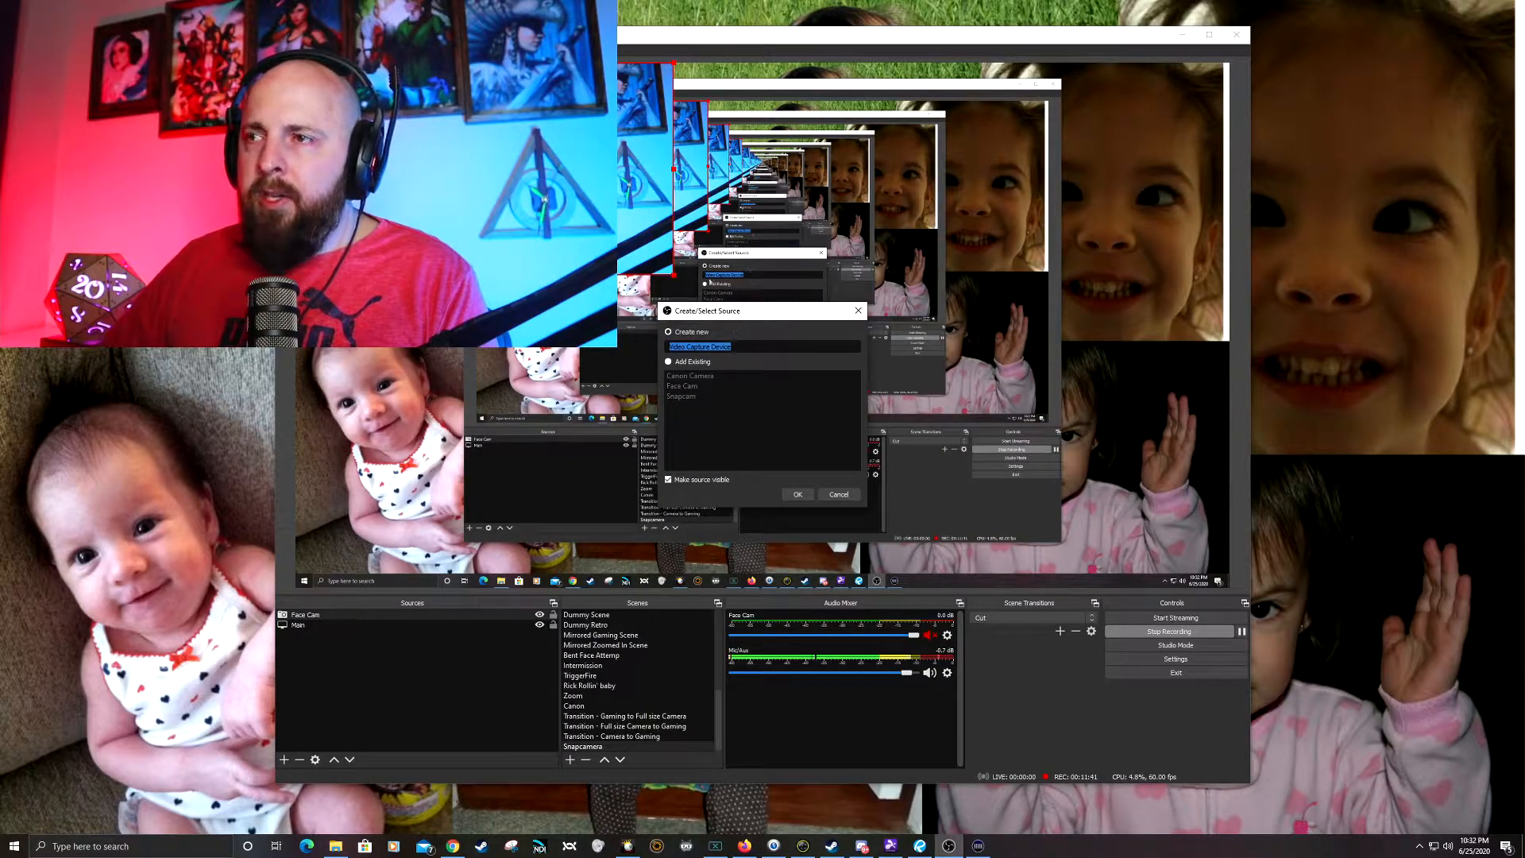
pyautogui.write('snapcam 2')
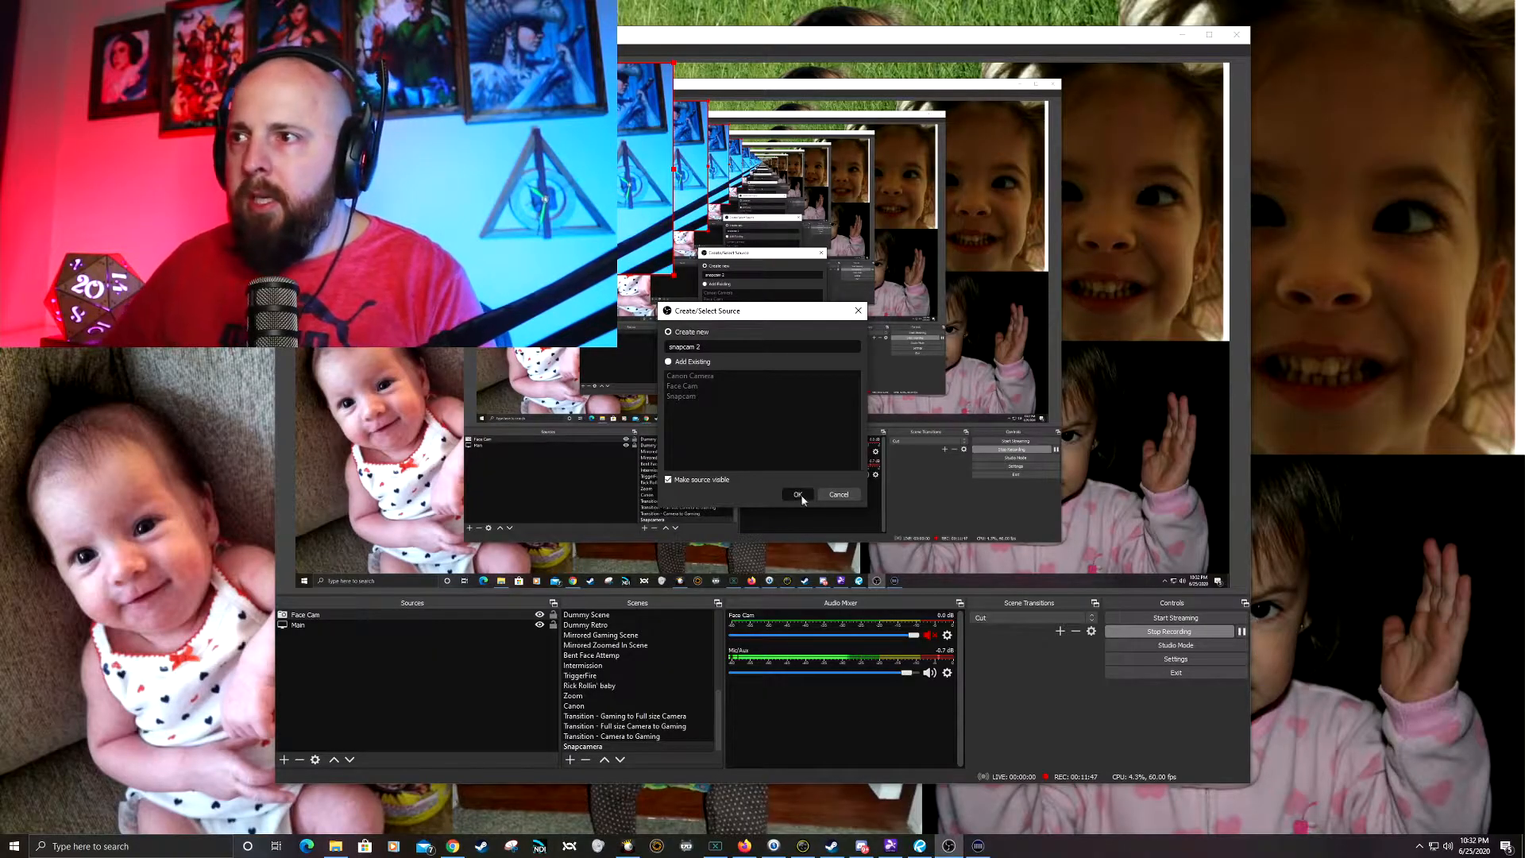
pyautogui.click(802, 496)
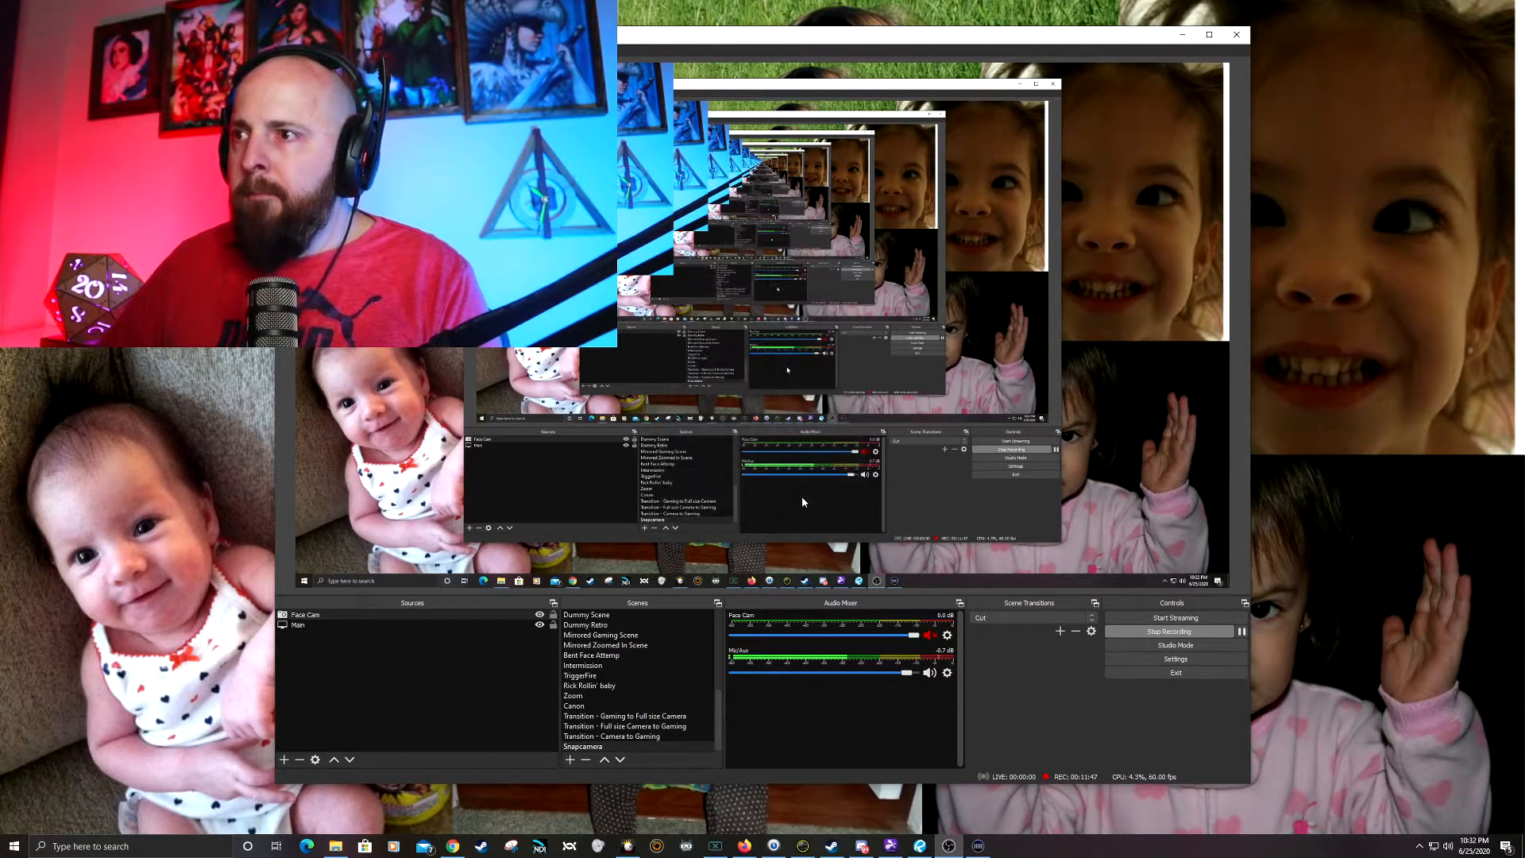
# Step: Set the capture device of snapcam 2 to Snap Camera and accept the source properties
pyautogui.click(669, 514)
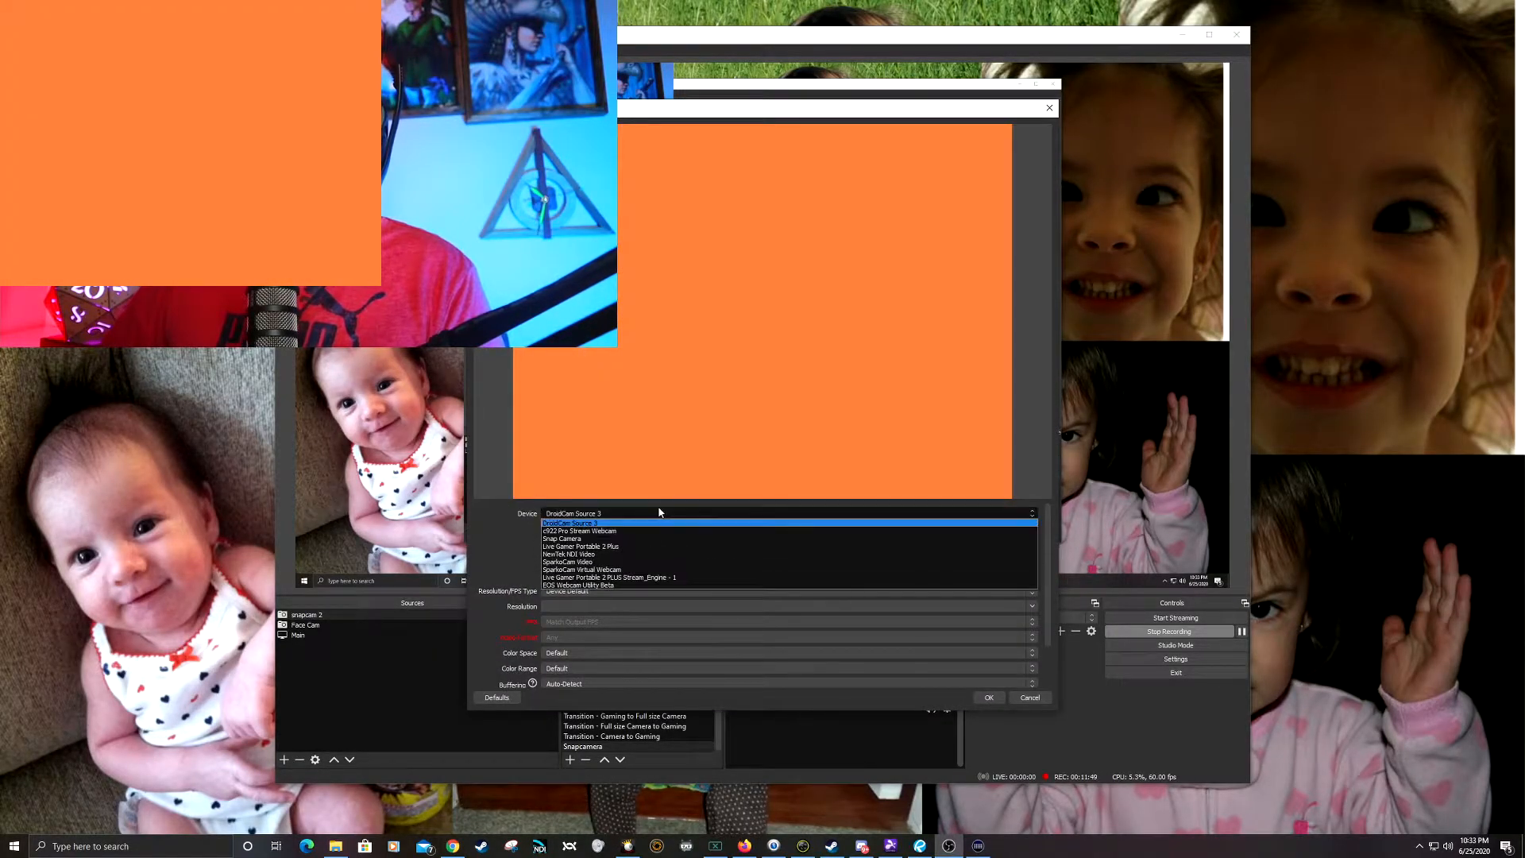
pyautogui.click(563, 540)
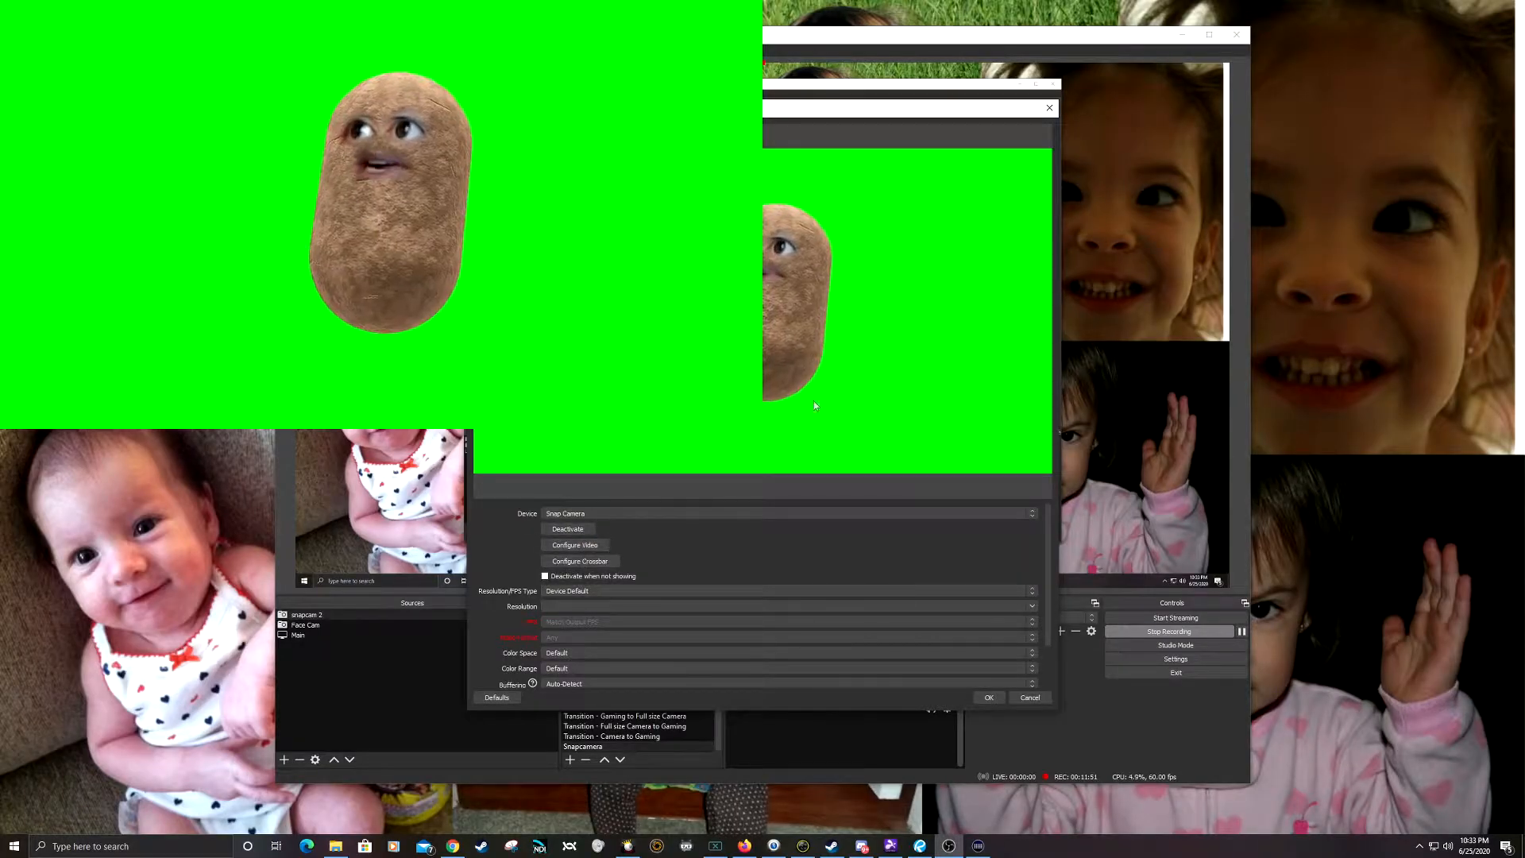
pyautogui.click(592, 515)
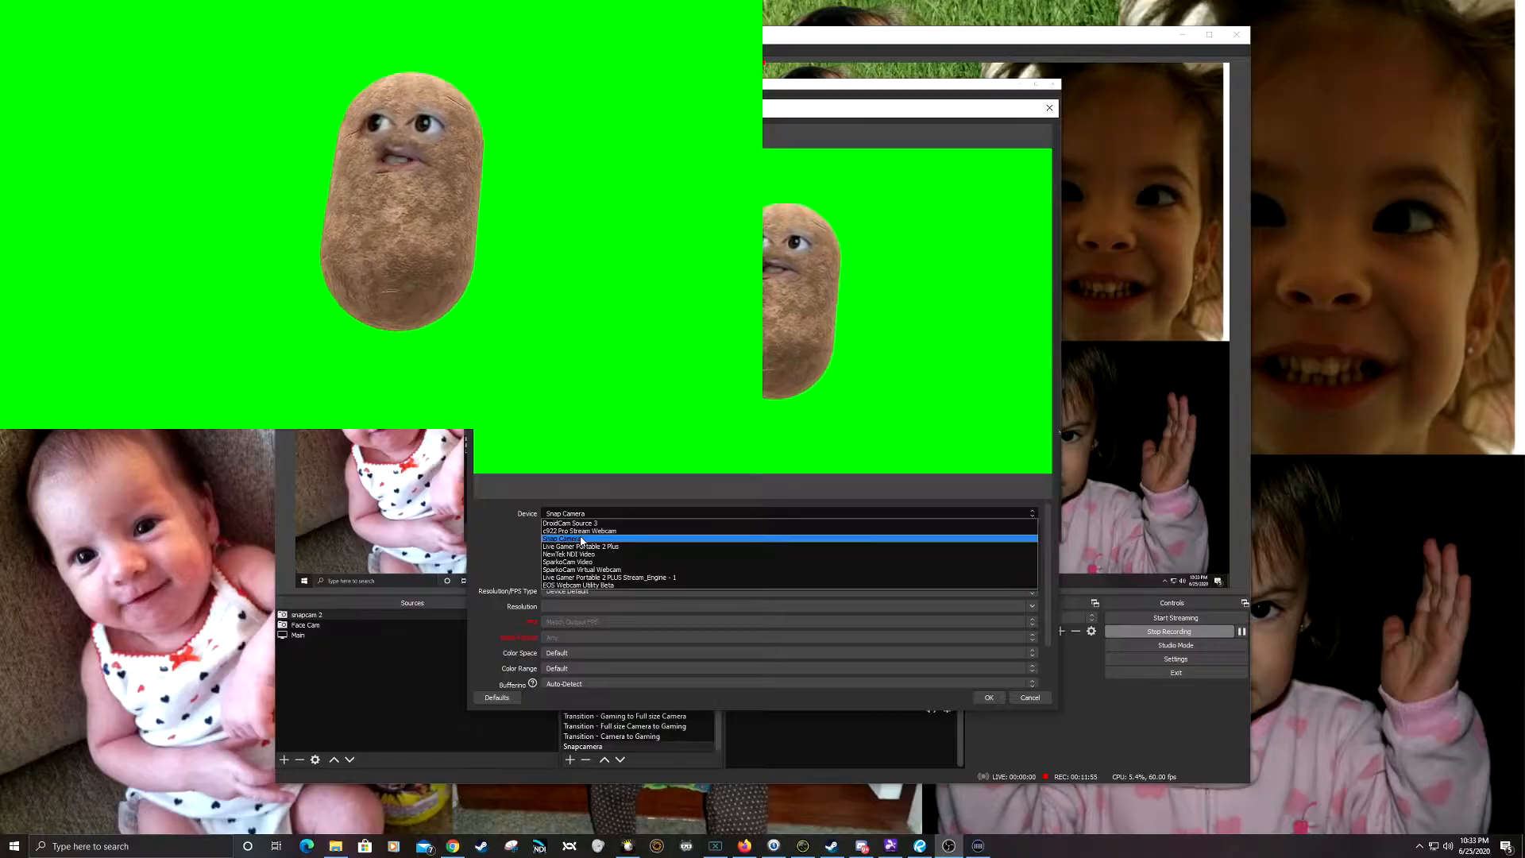
pyautogui.click(592, 537)
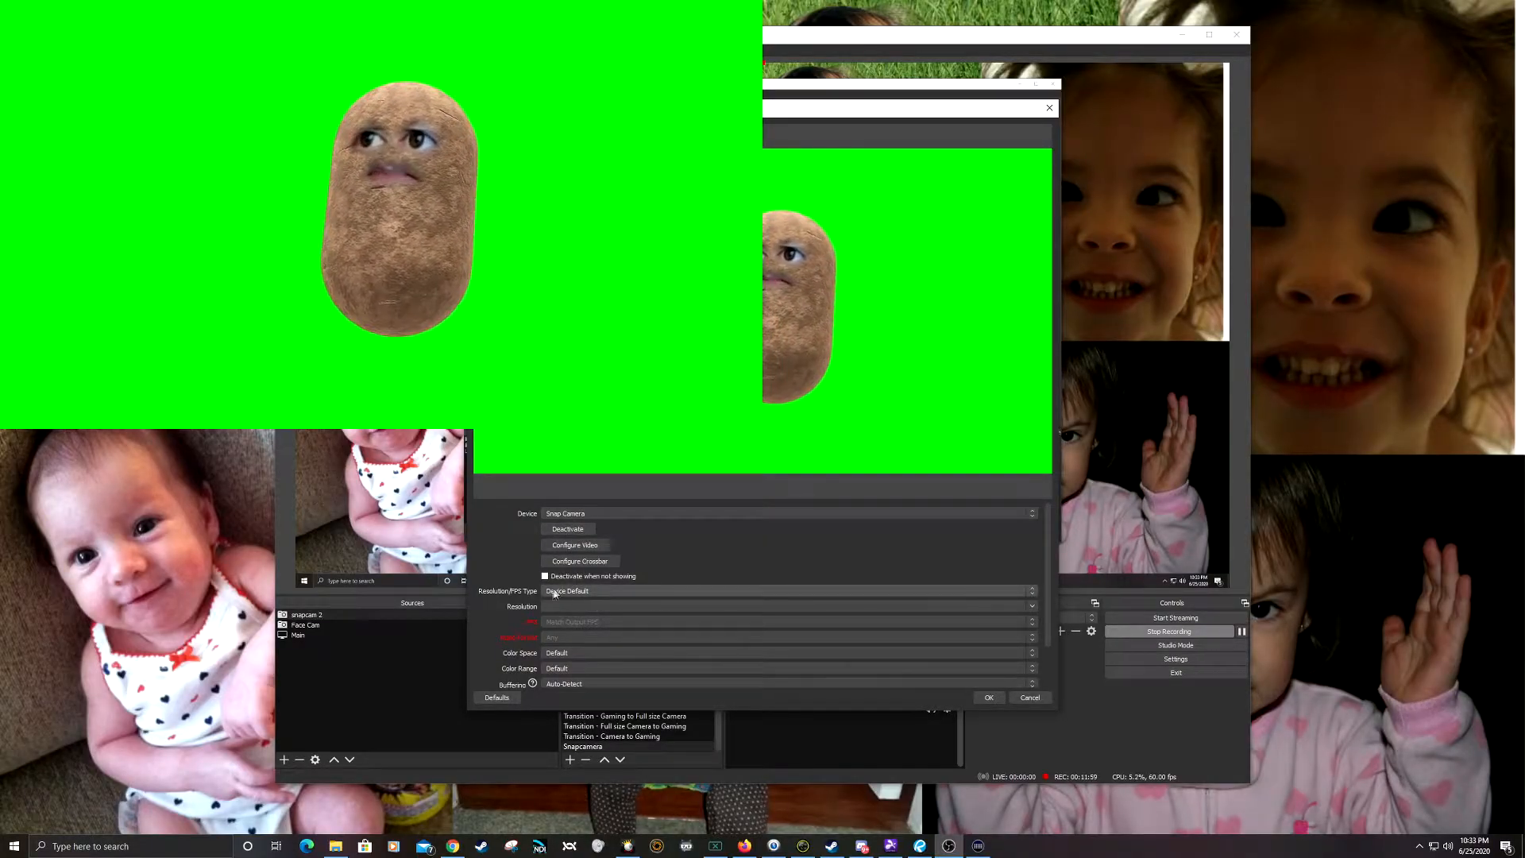
pyautogui.click(988, 698)
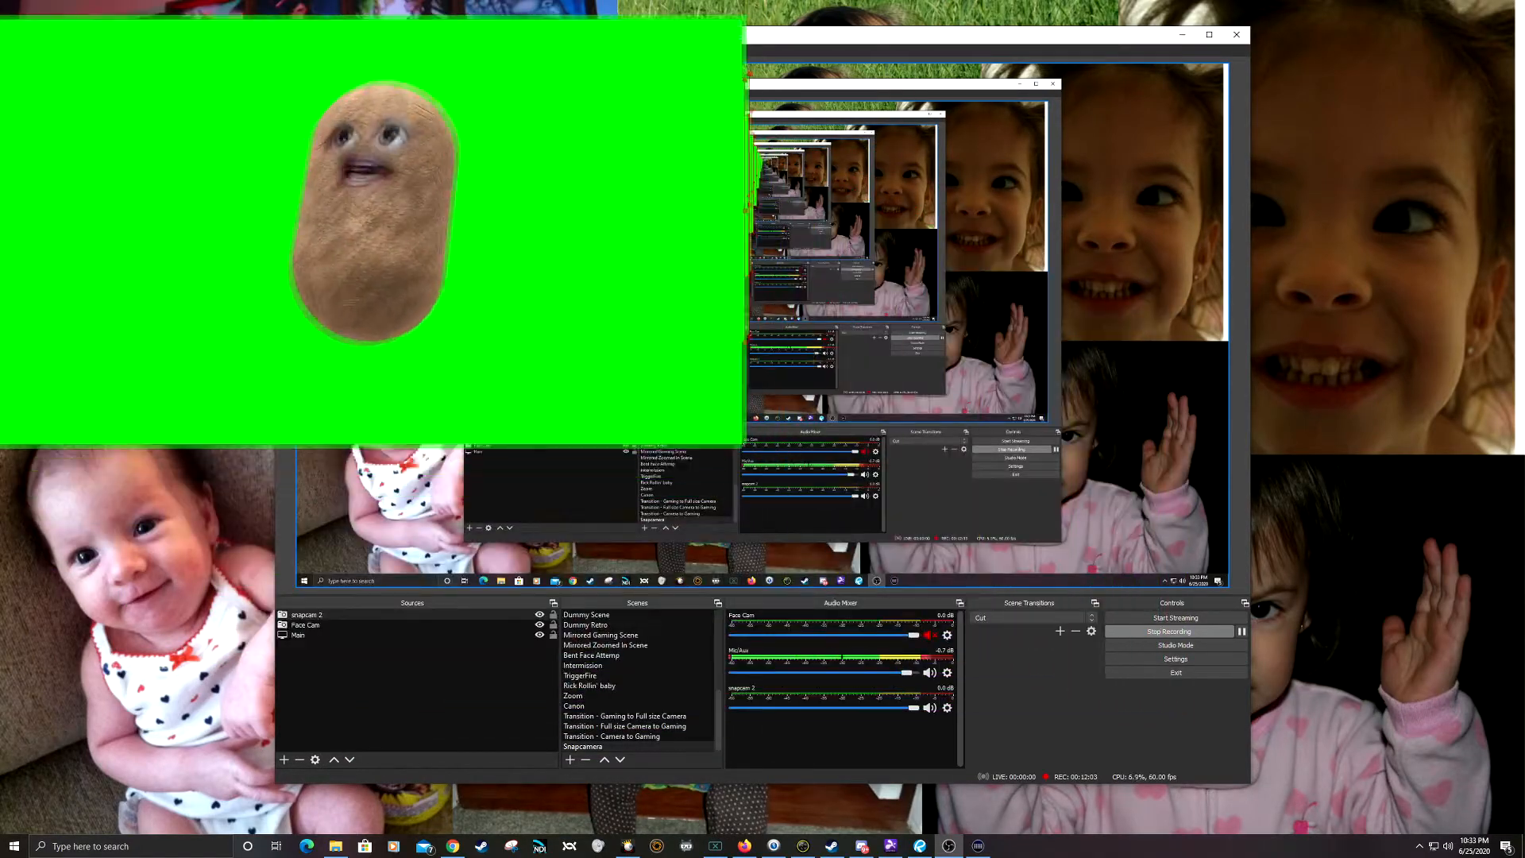
# Step: Shrink snapcam 2 over the Face Cam image and move it below Main in the source order
pyautogui.moveTo(764, 332); pyautogui.dragTo(632, 245)
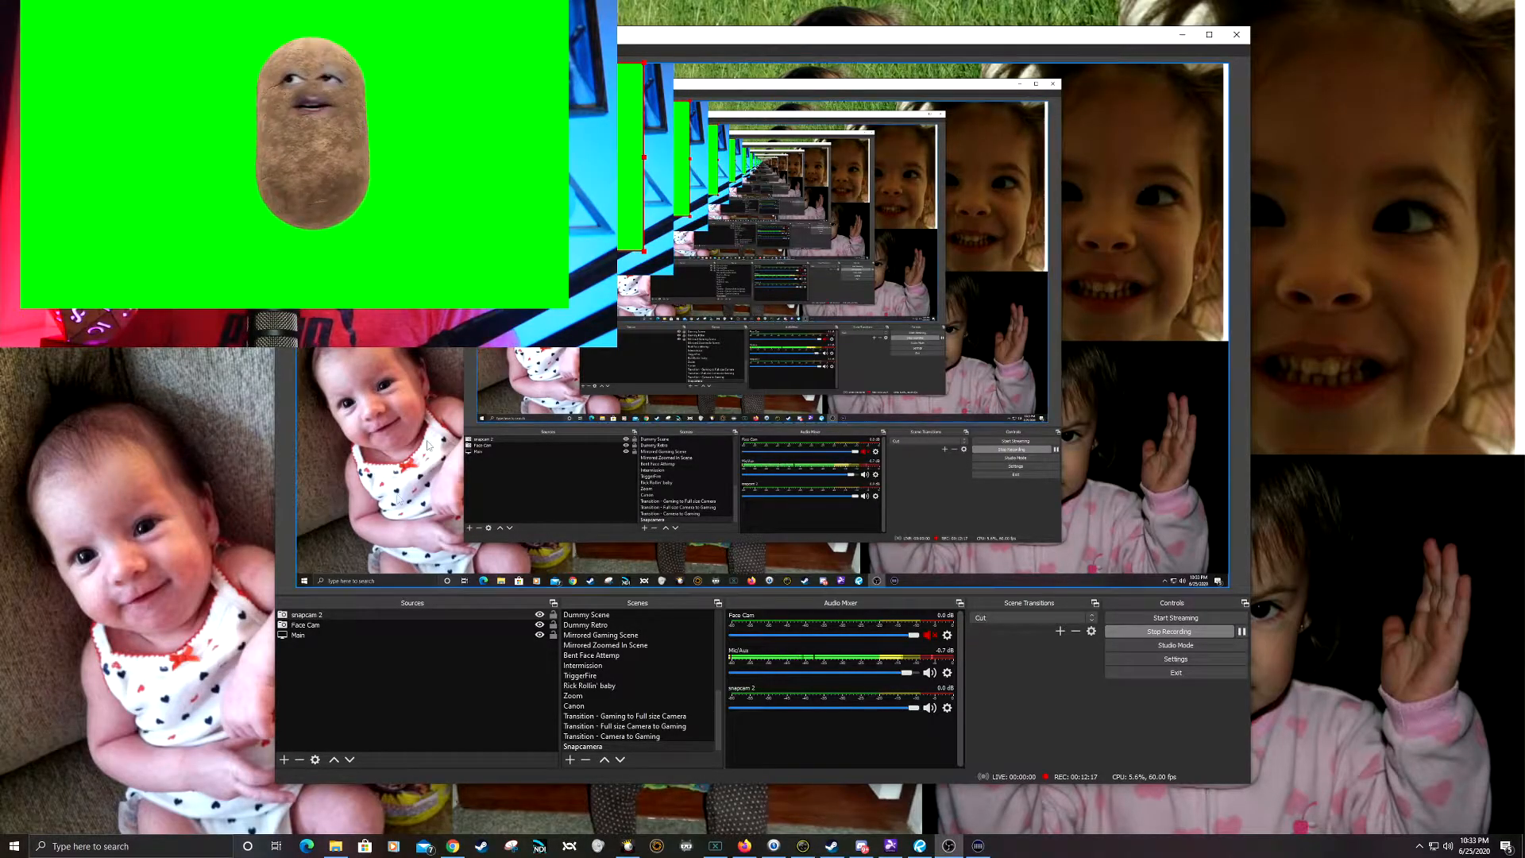
pyautogui.click(323, 626)
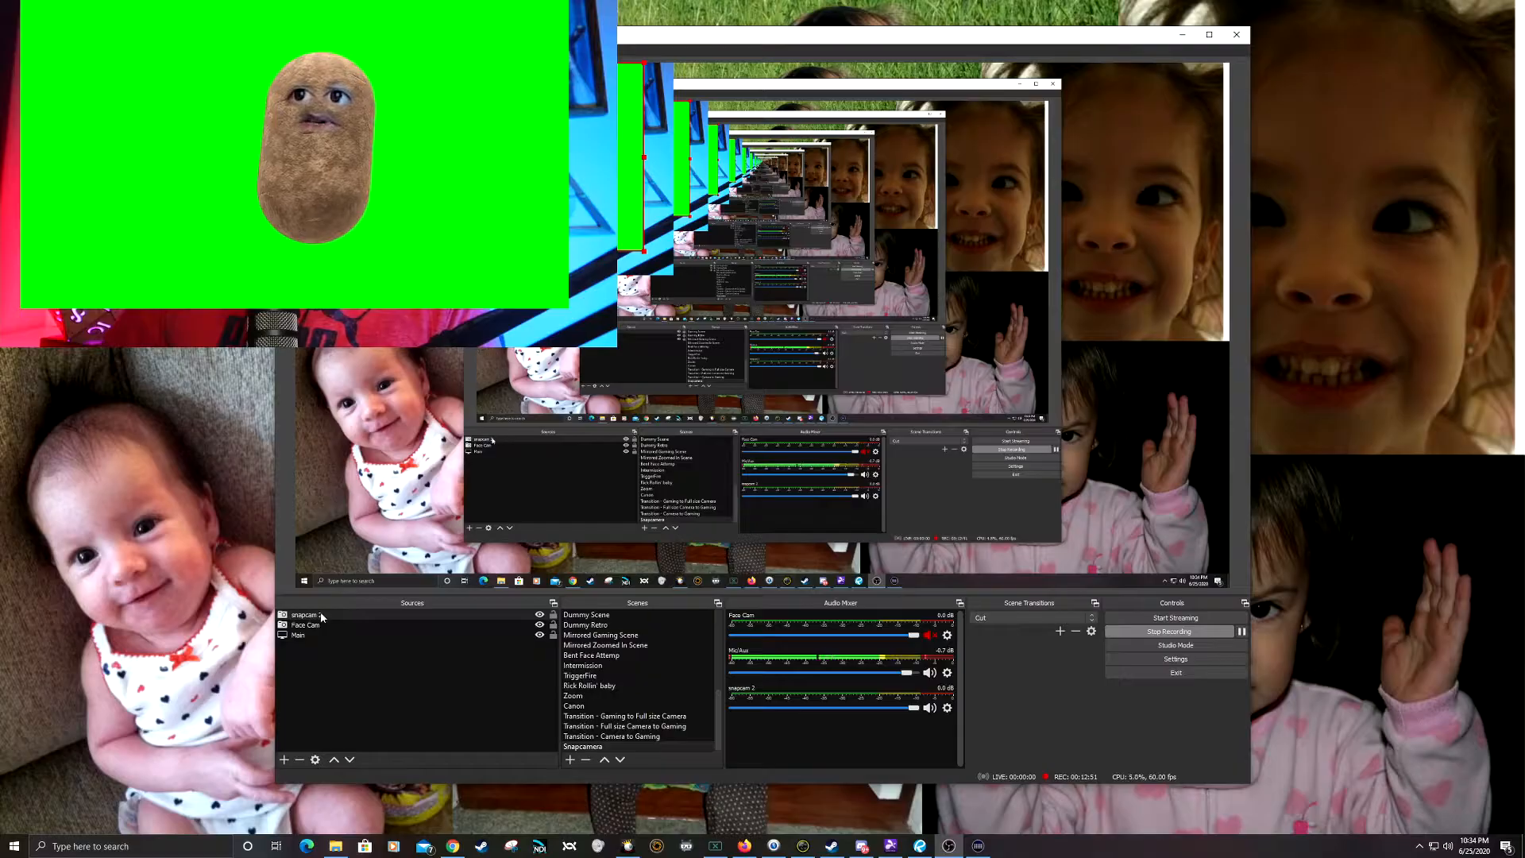
pyautogui.moveTo(326, 616); pyautogui.dragTo(325, 645)
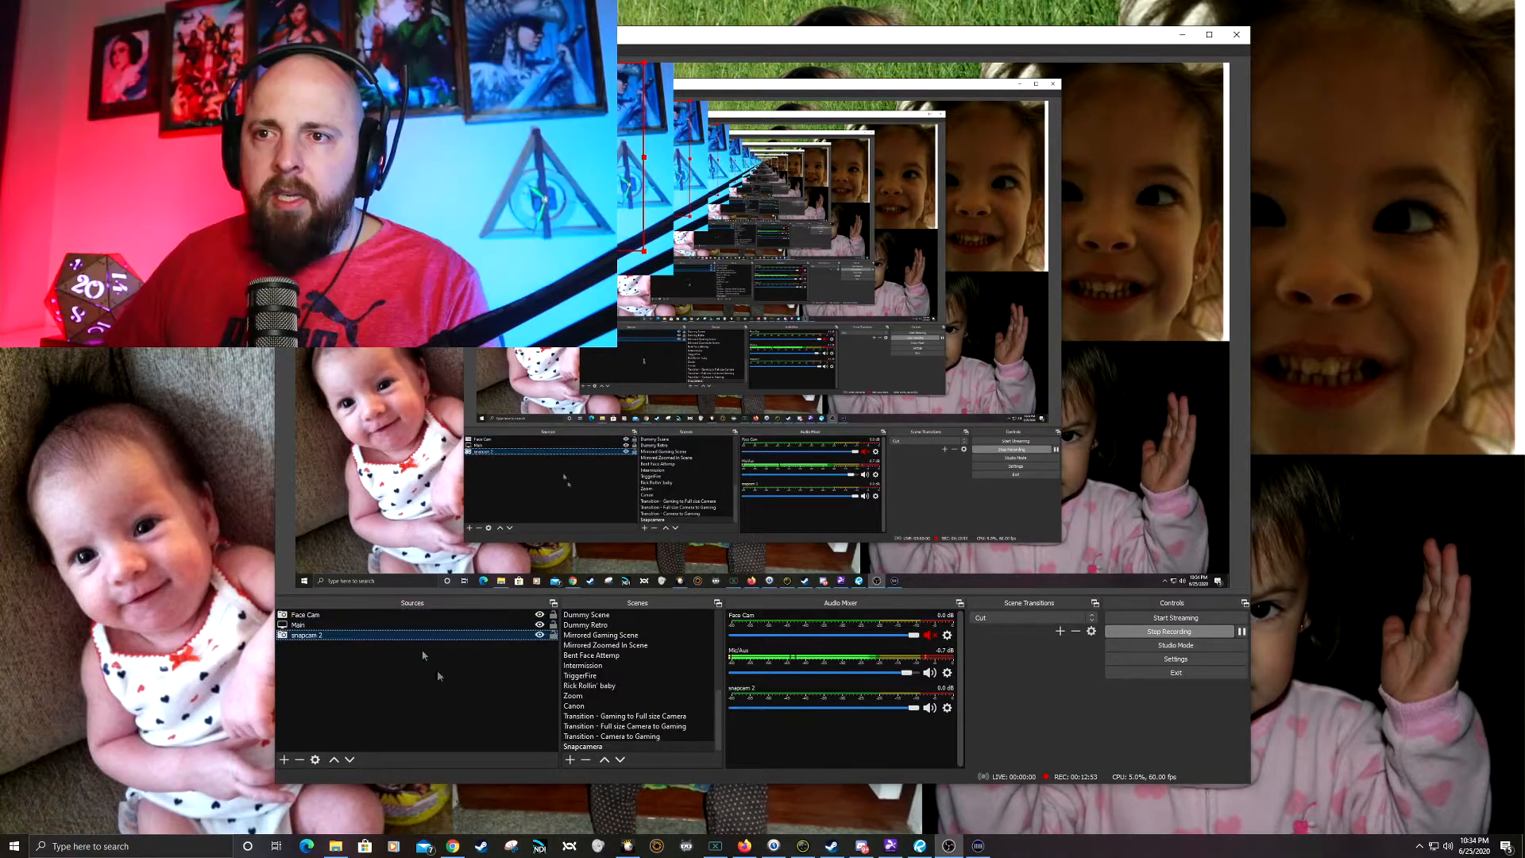
# Step: Create a new Source Mirror source named Potato cam 2 in the Snapcamera scene
pyautogui.click(284, 759)
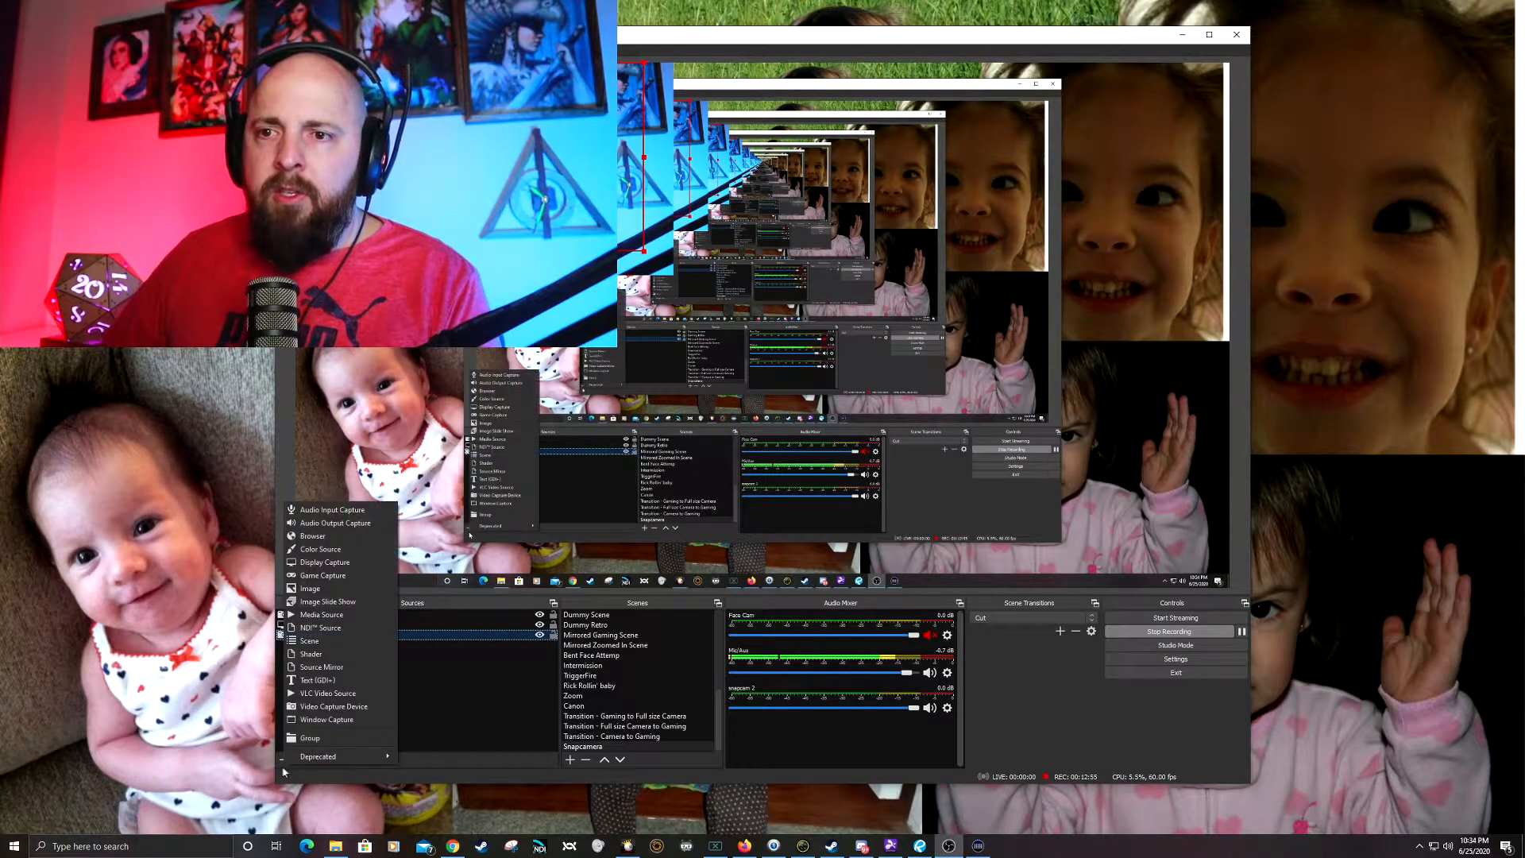
pyautogui.click(344, 668)
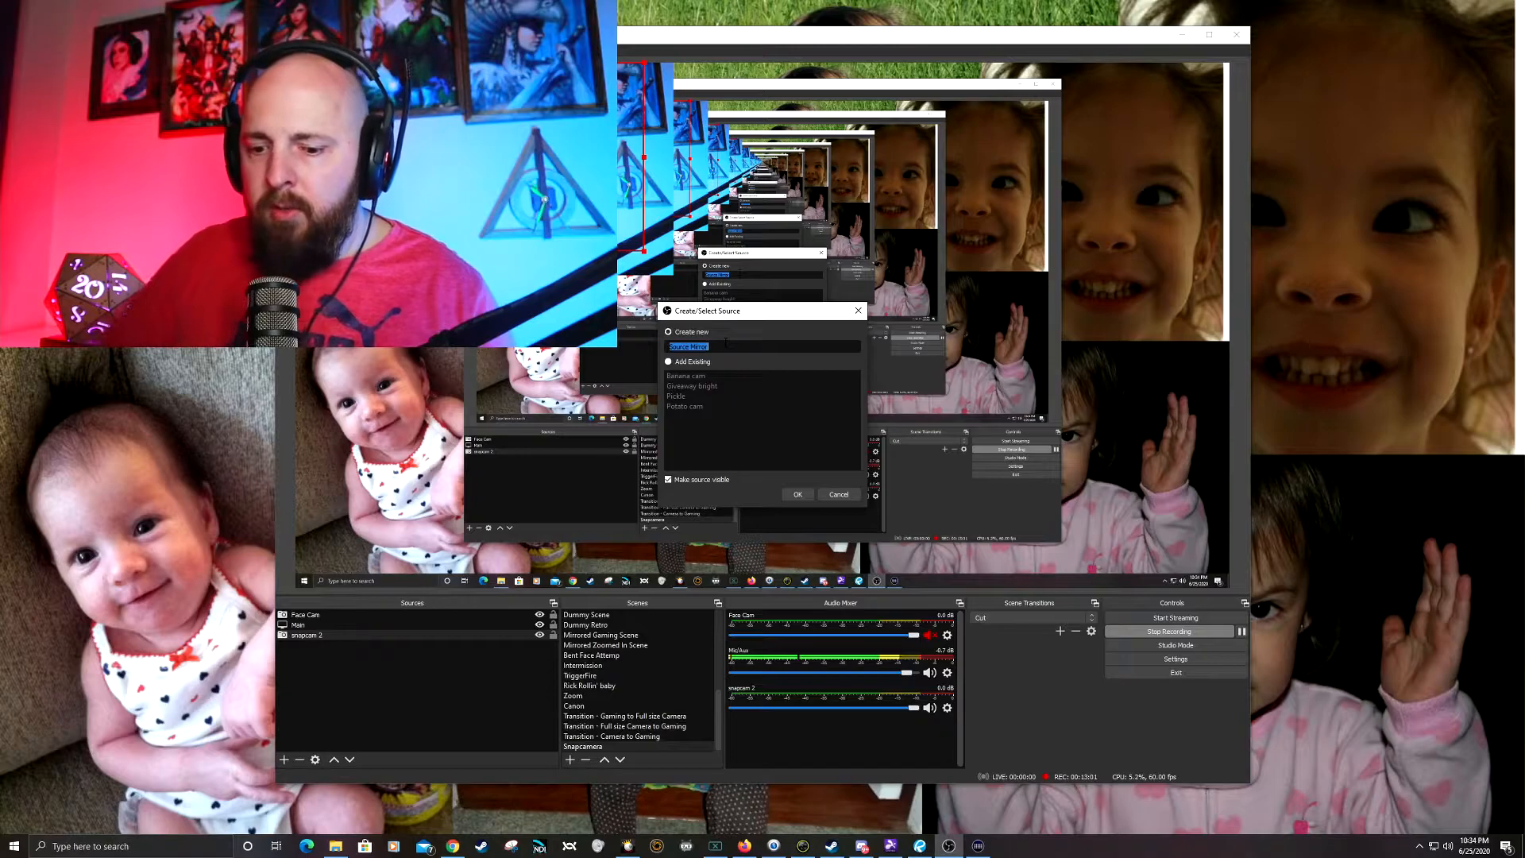
pyautogui.write('Potato')
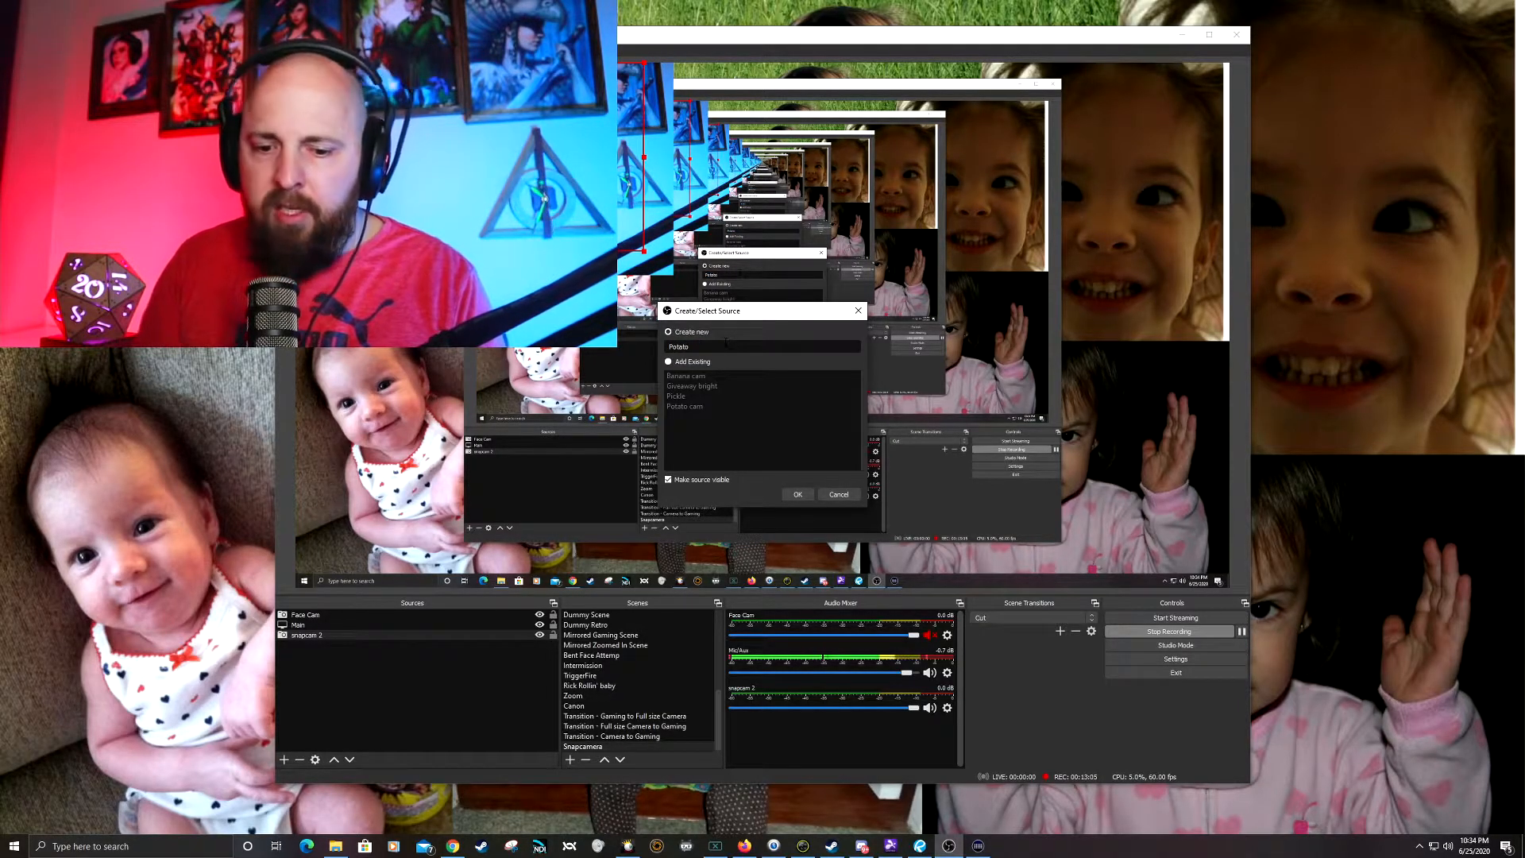
pyautogui.write(' cam 2')
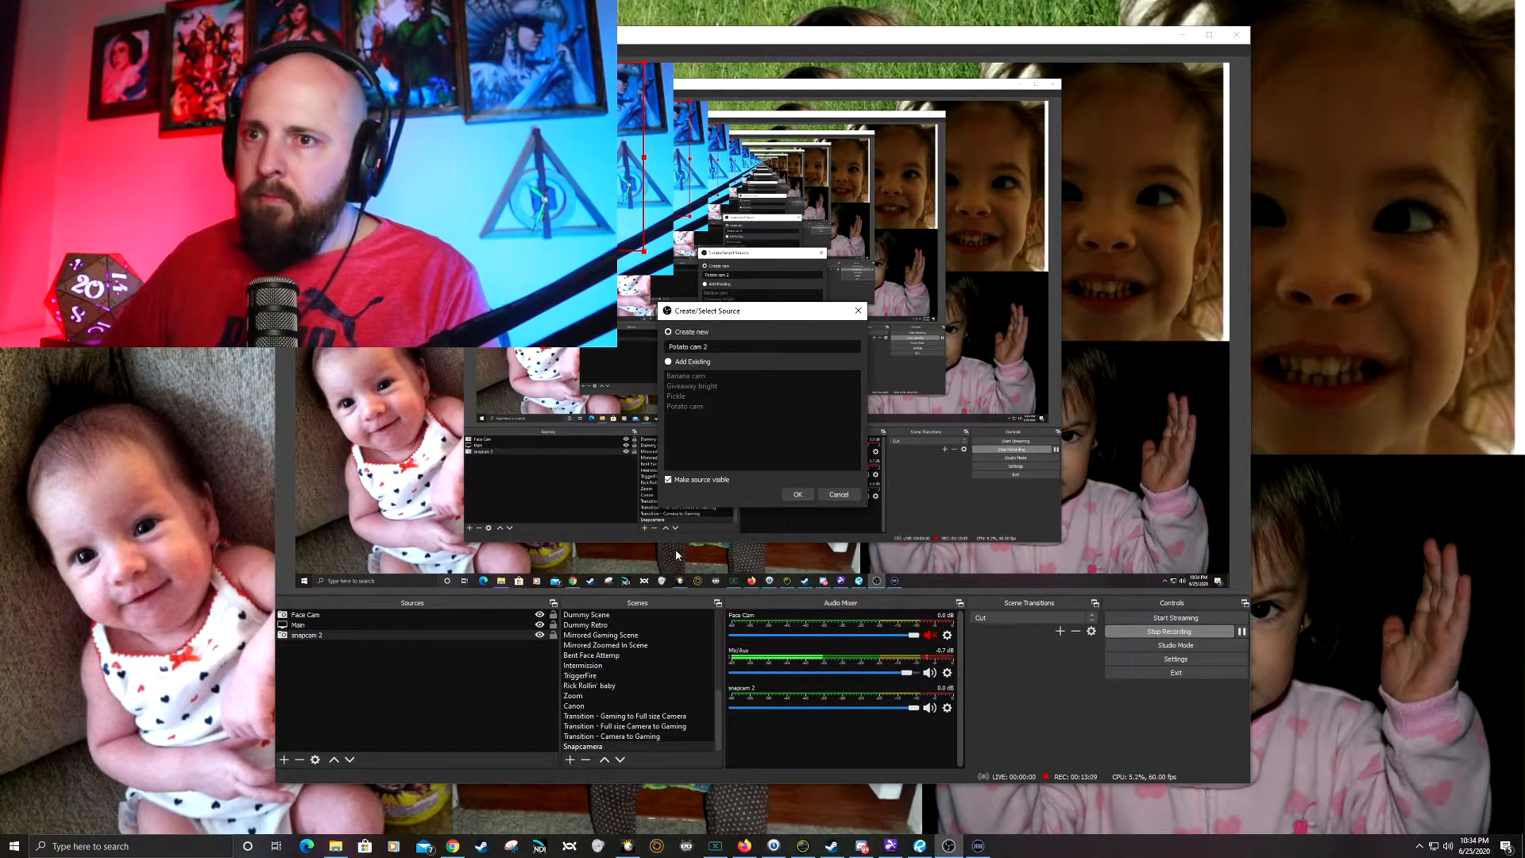
pyautogui.click(797, 495)
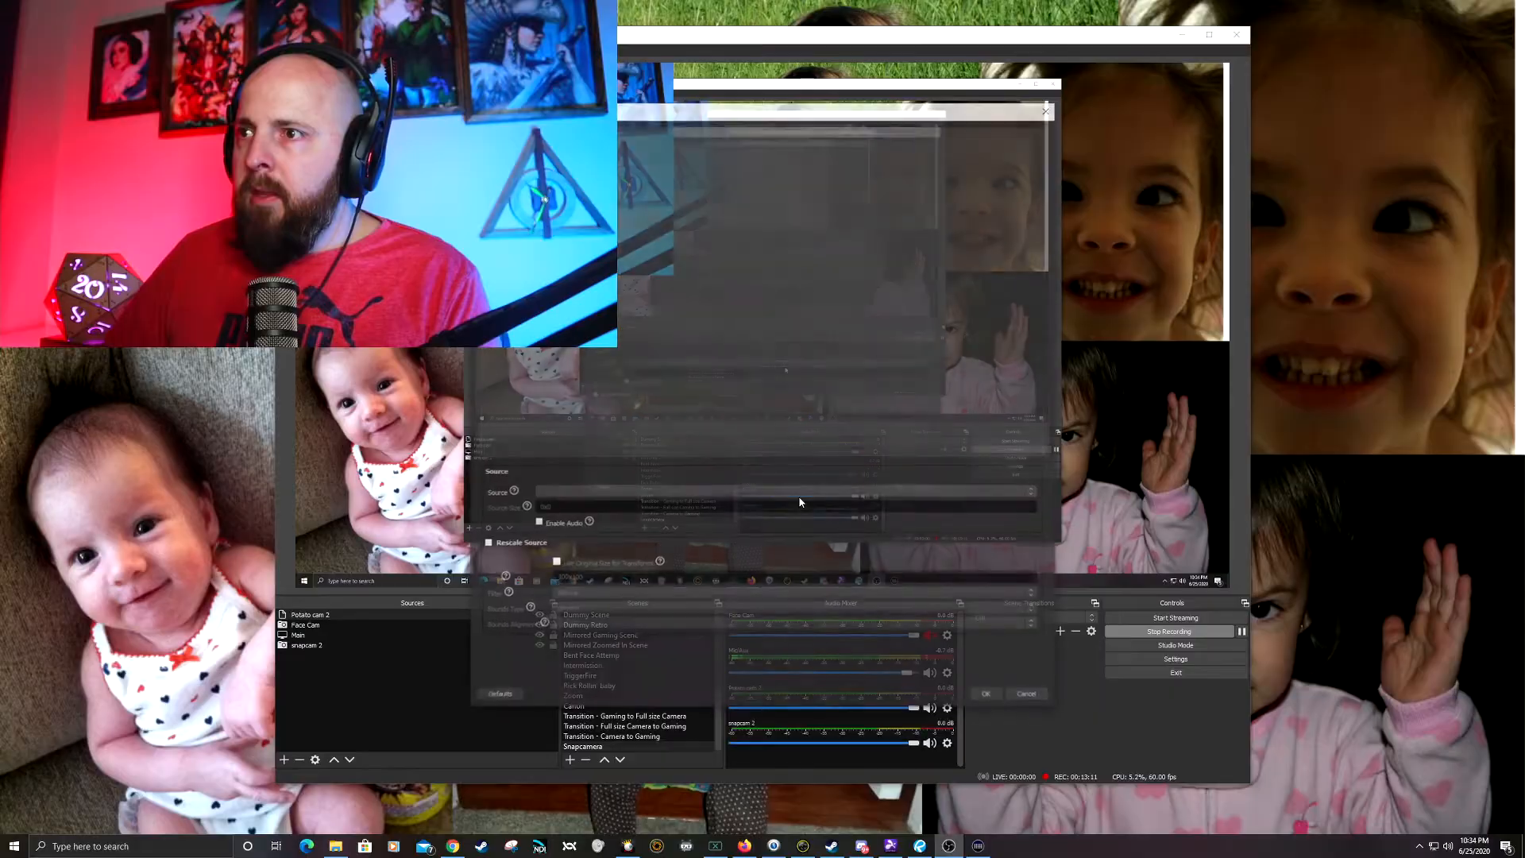
# Step: Set Potato cam 2 to mirror snapcam 2 (Source) and accept its properties
pyautogui.click(579, 494)
pyautogui.scroll(-20, 567, 696)
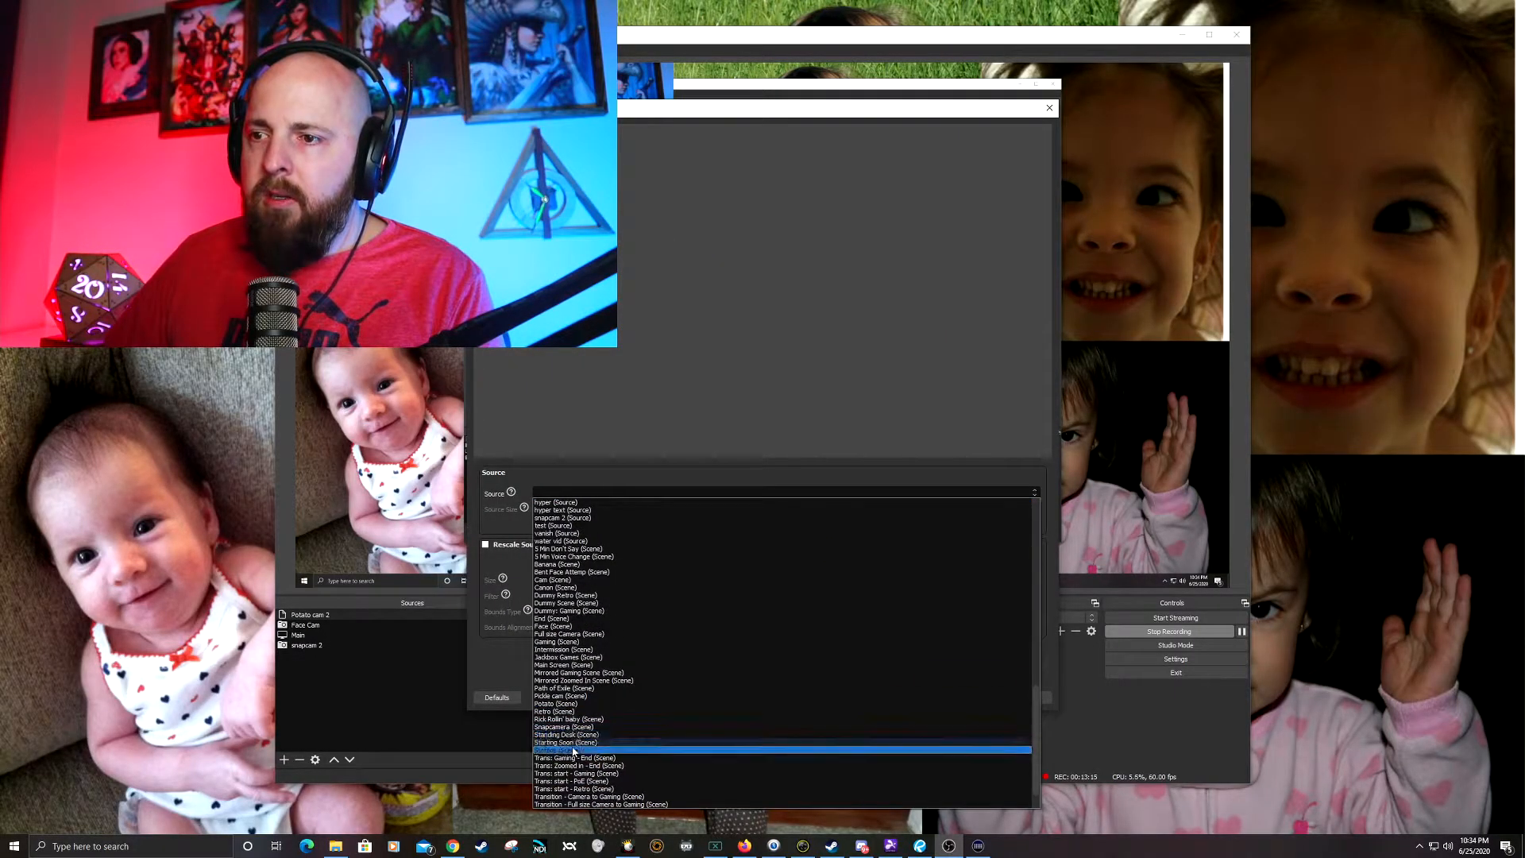
pyautogui.scroll(9, 555, 742)
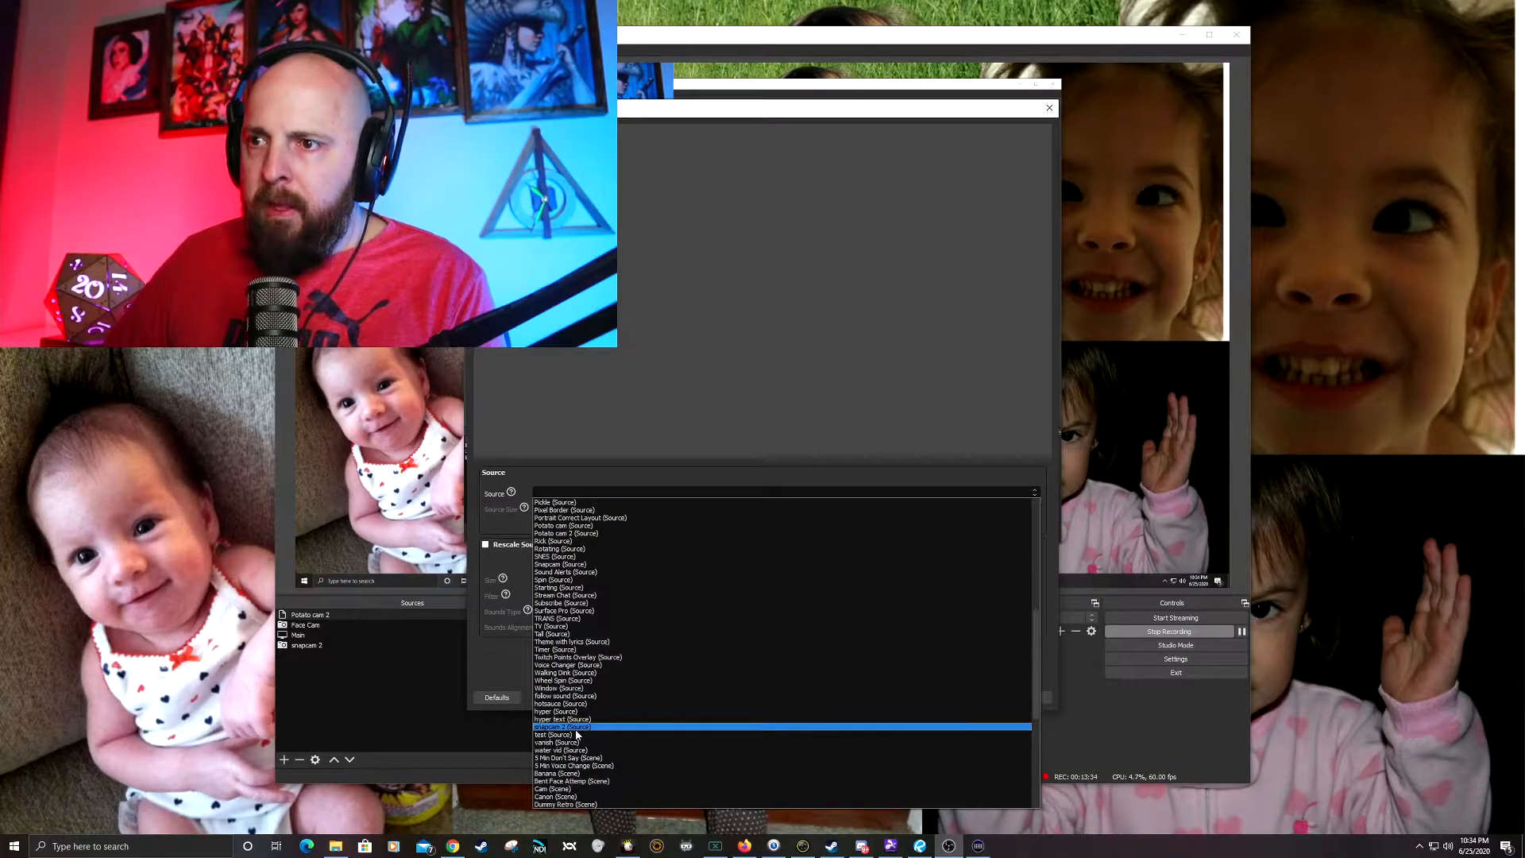
pyautogui.click(576, 727)
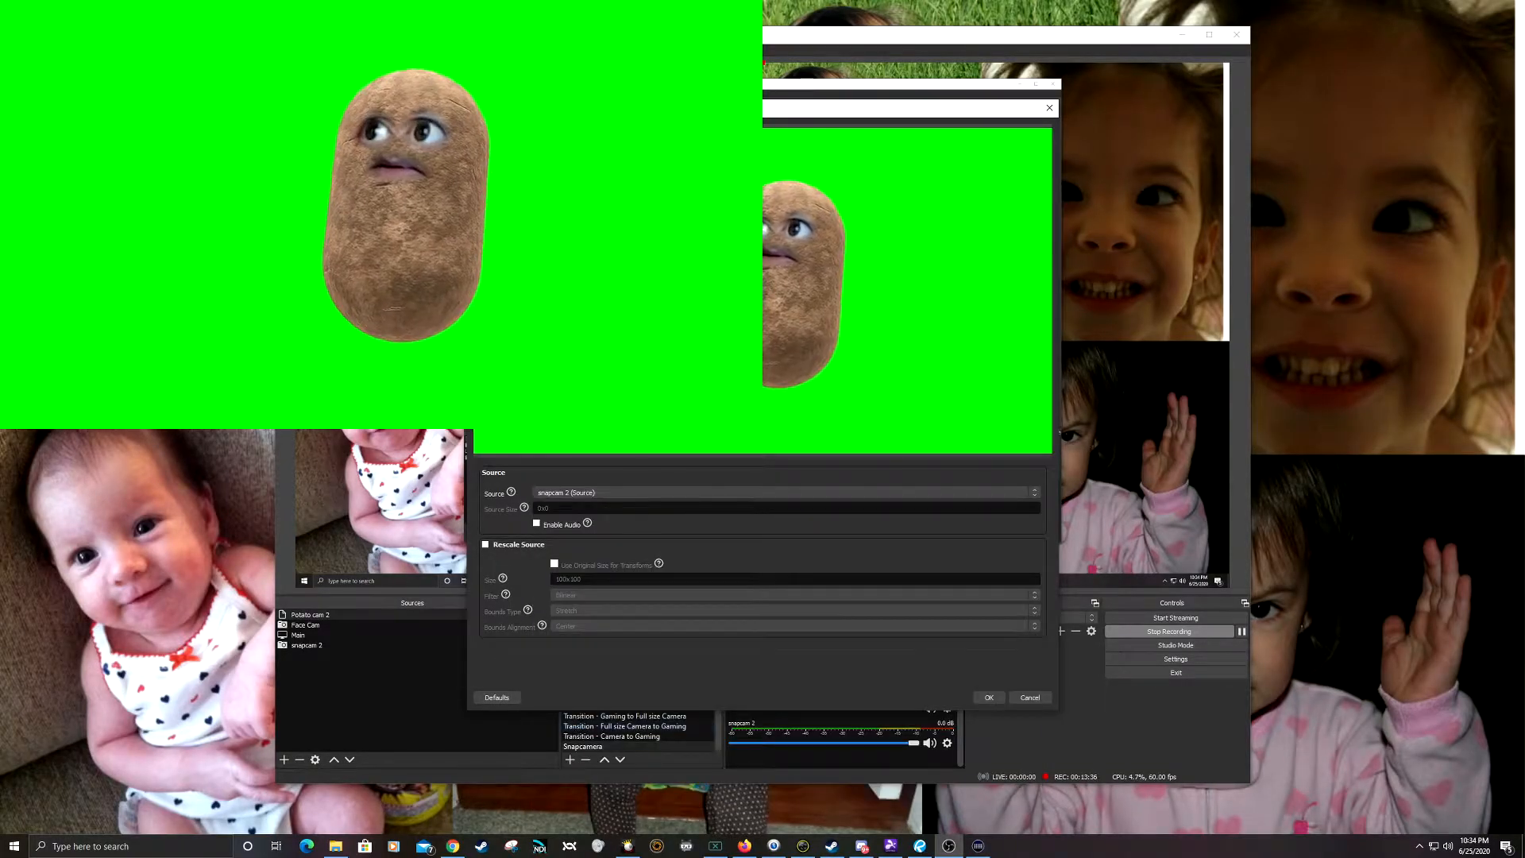
pyautogui.click(989, 697)
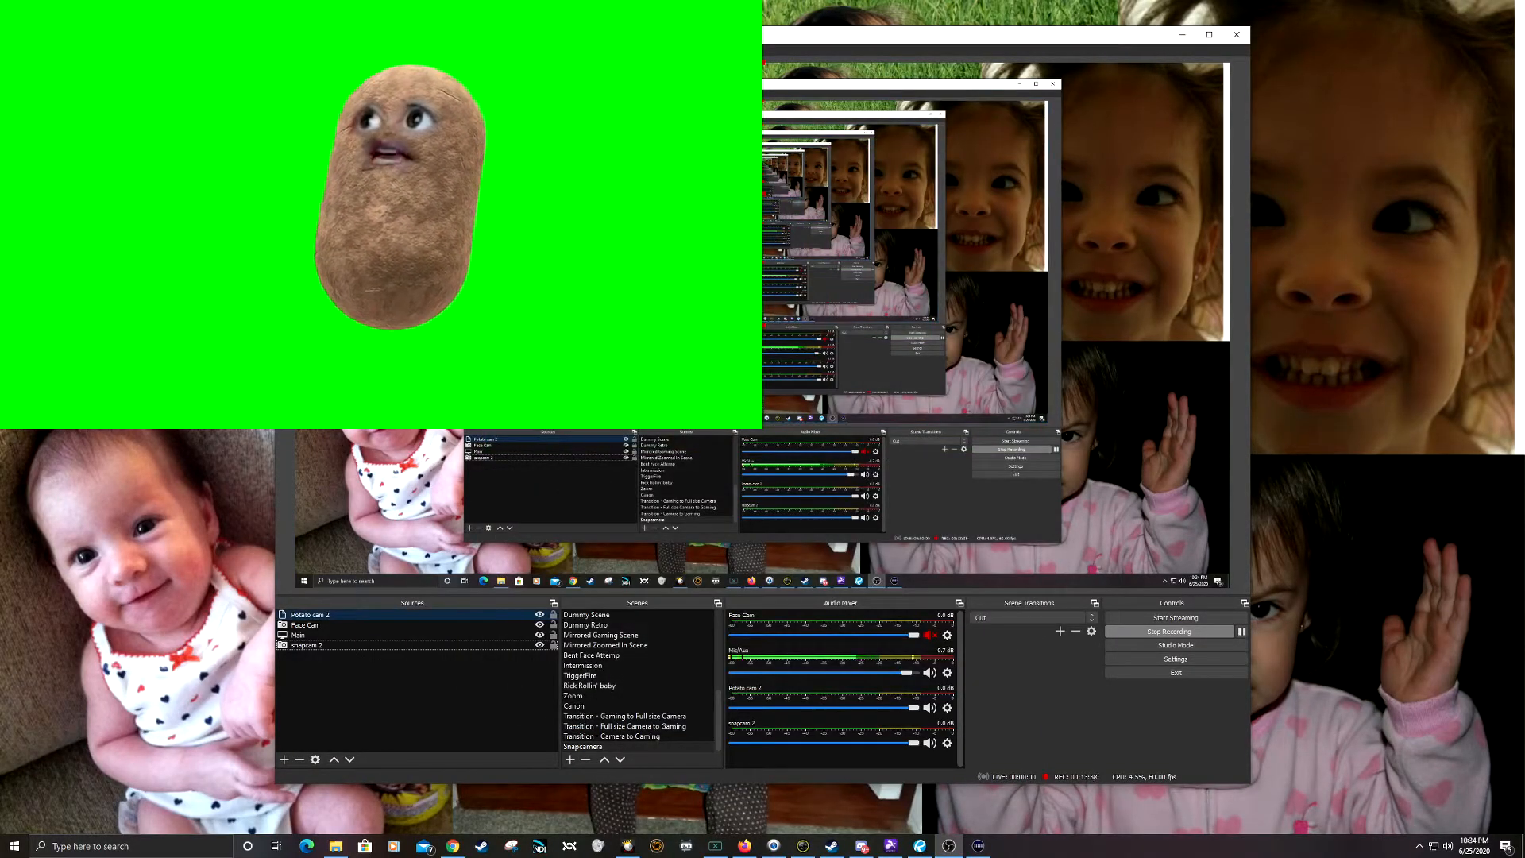
# Step: Shrink Potato cam 2 in the canvas's upper-left corner and hide the snapcam 2 source
pyautogui.click(534, 645)
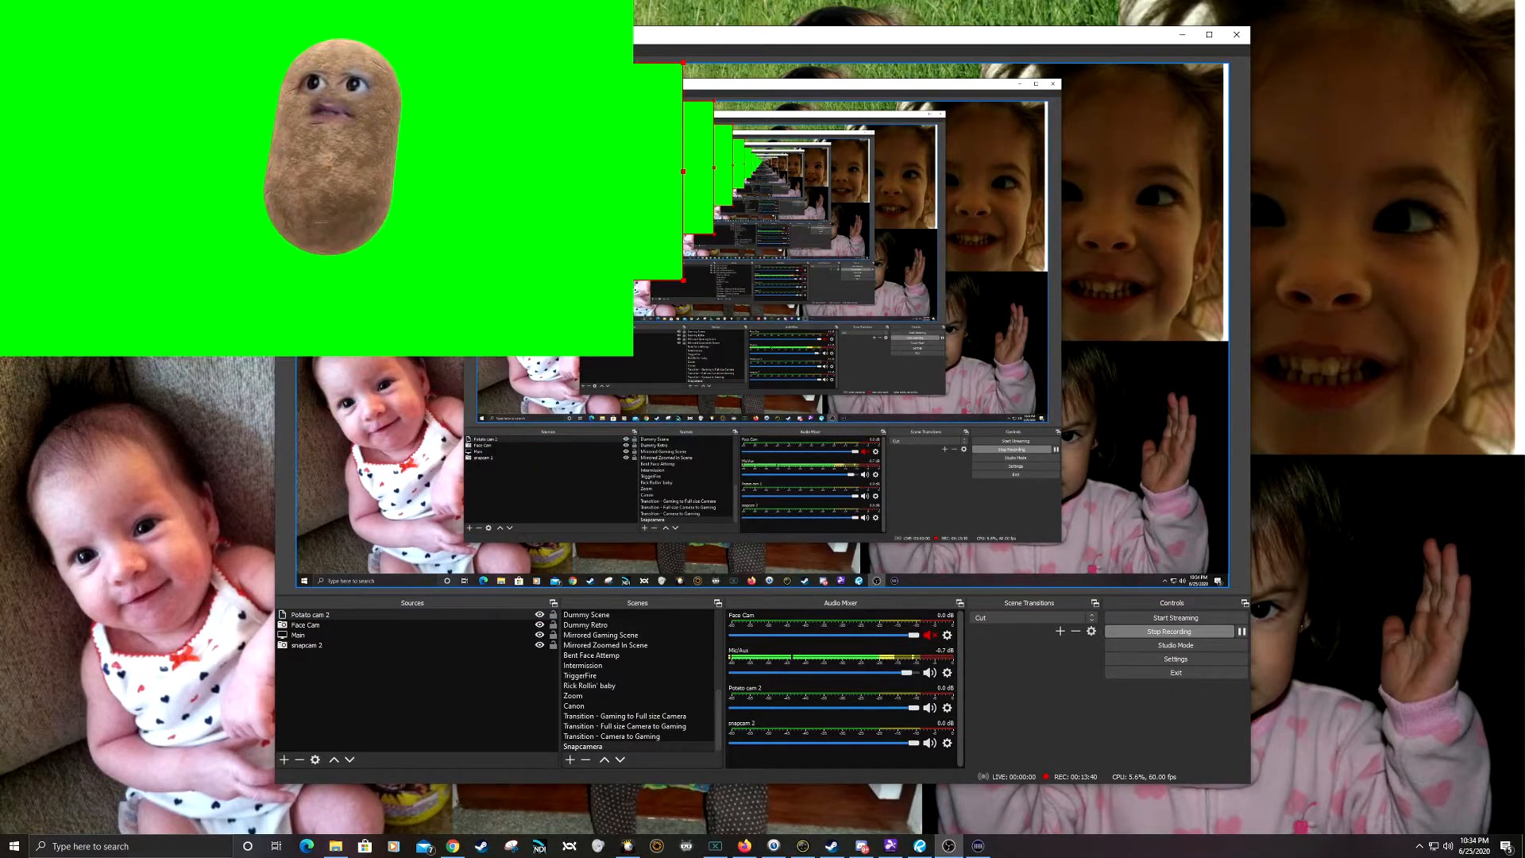
pyautogui.click(539, 645)
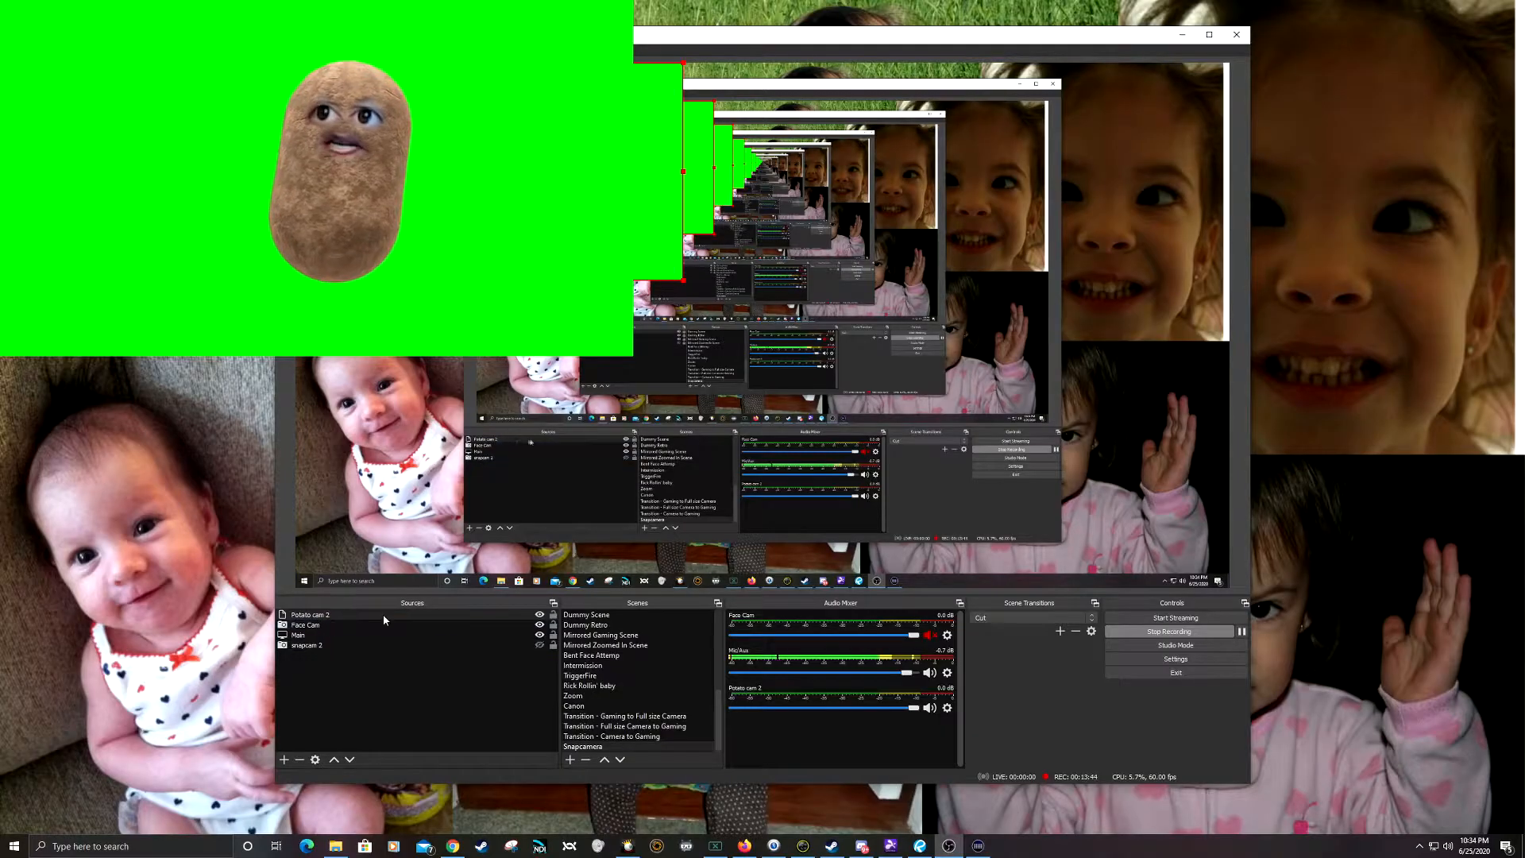
# Step: Add a Chroma Key effect filter to the Potato cam 2 source
pyautogui.rightClick(341, 611)
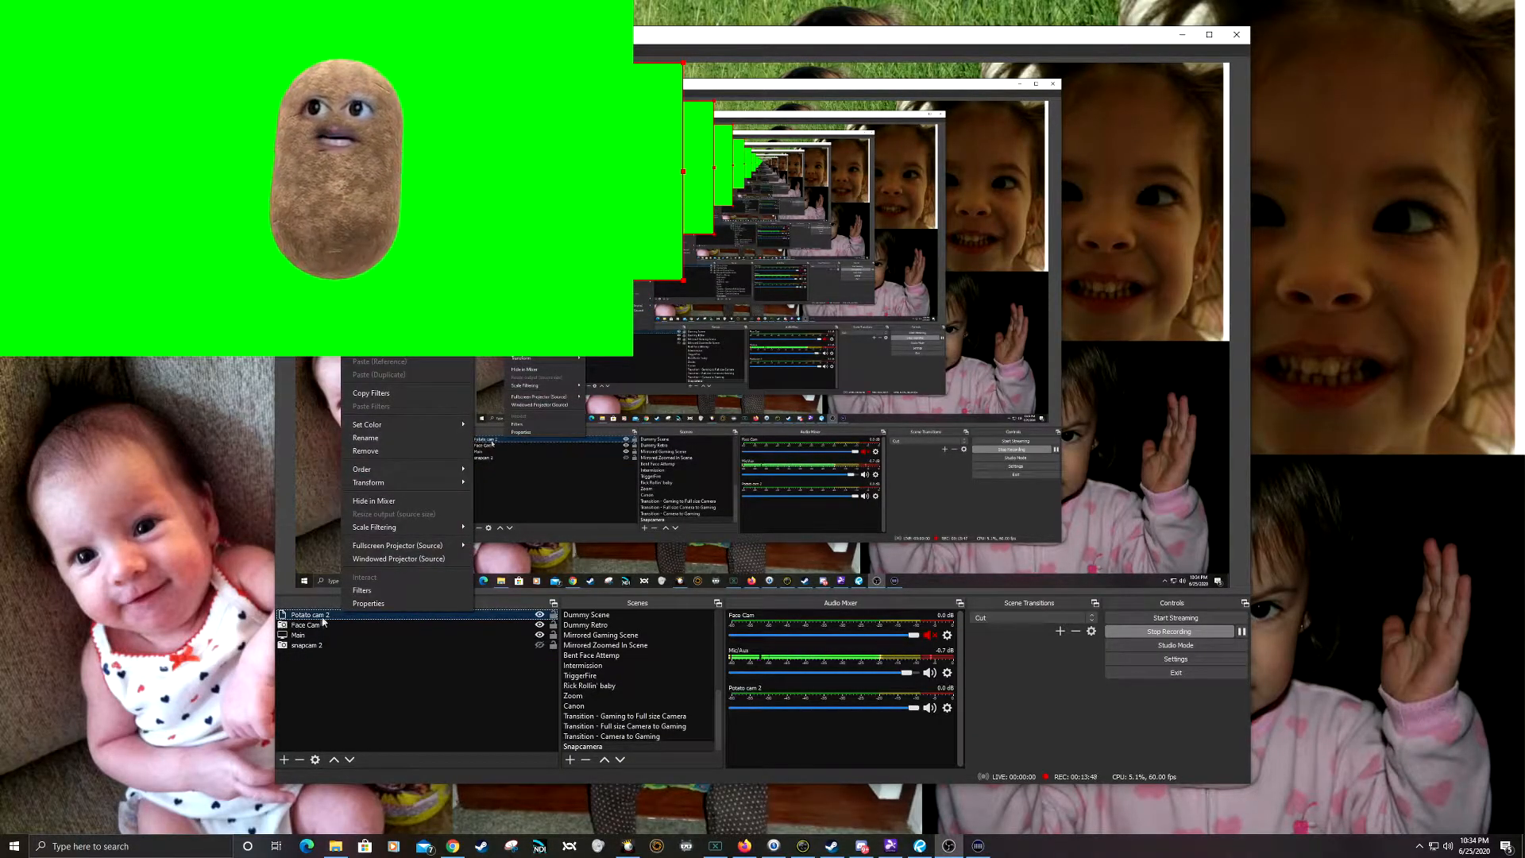
pyautogui.click(387, 595)
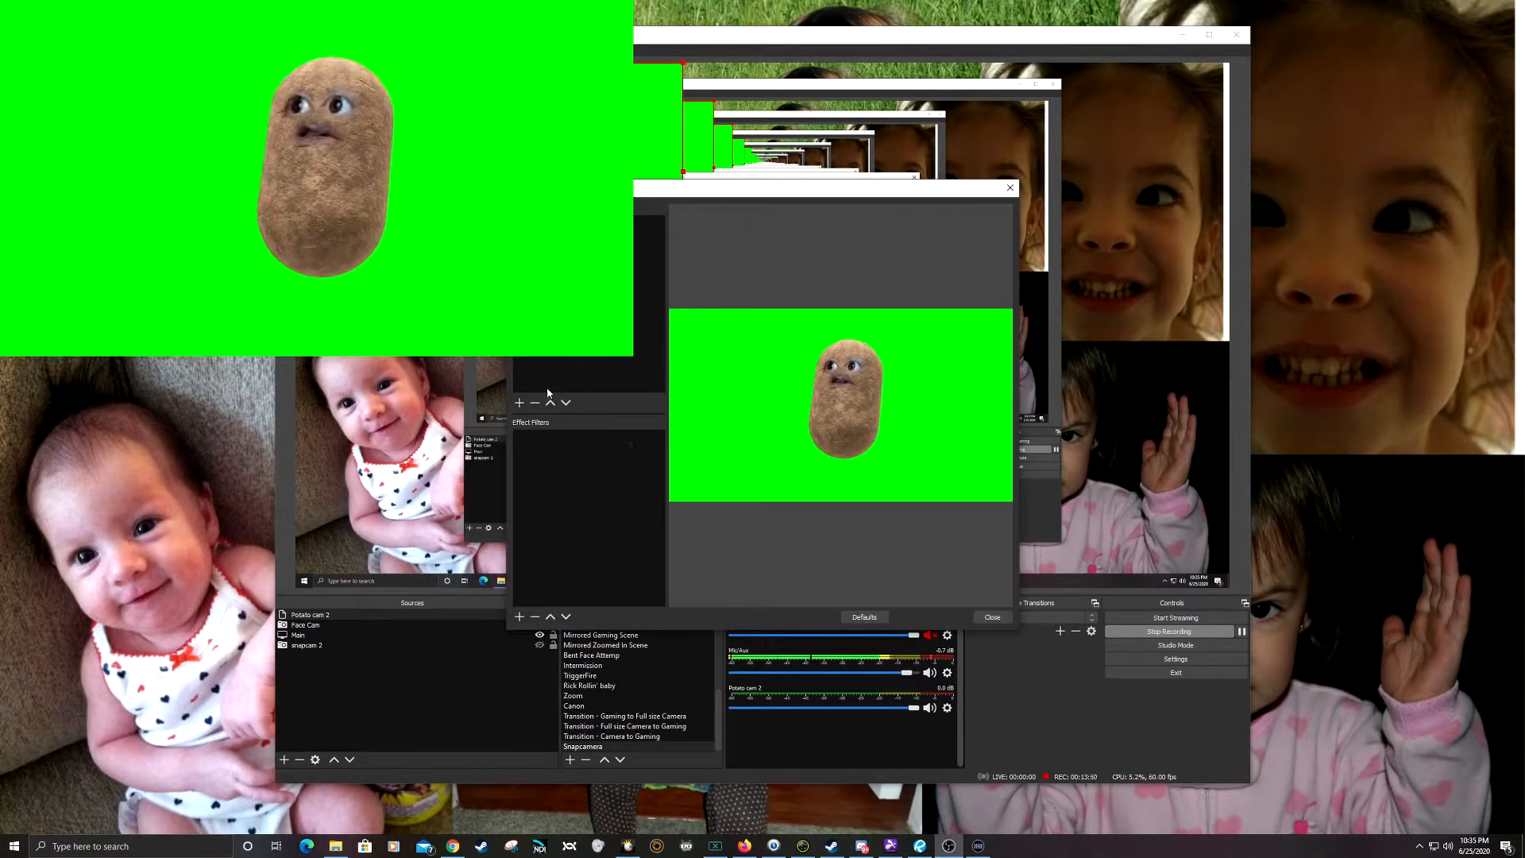
pyautogui.click(519, 405)
pyautogui.click(521, 406)
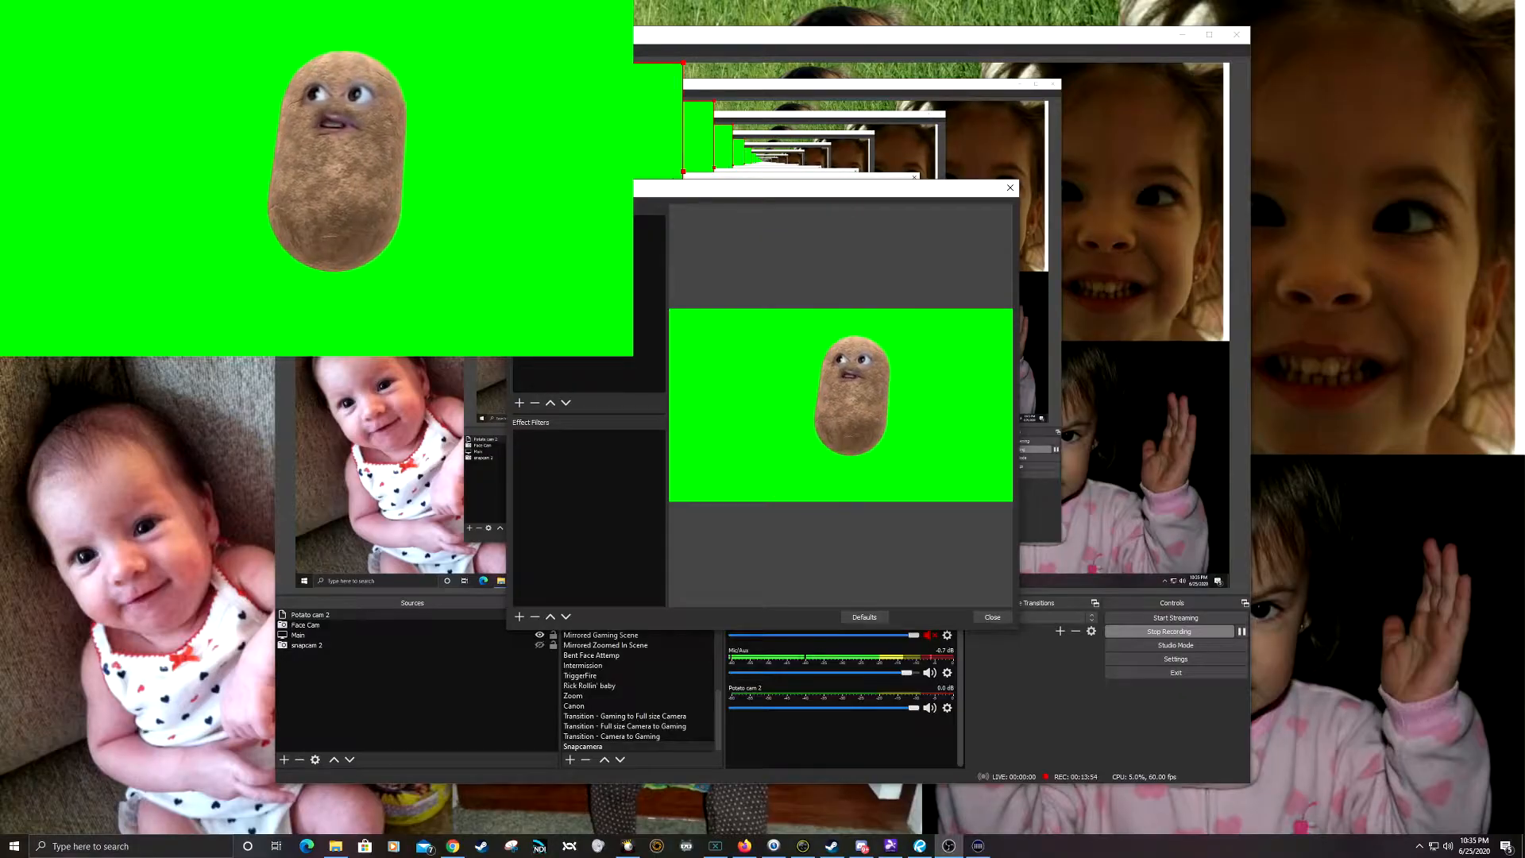
pyautogui.click(520, 617)
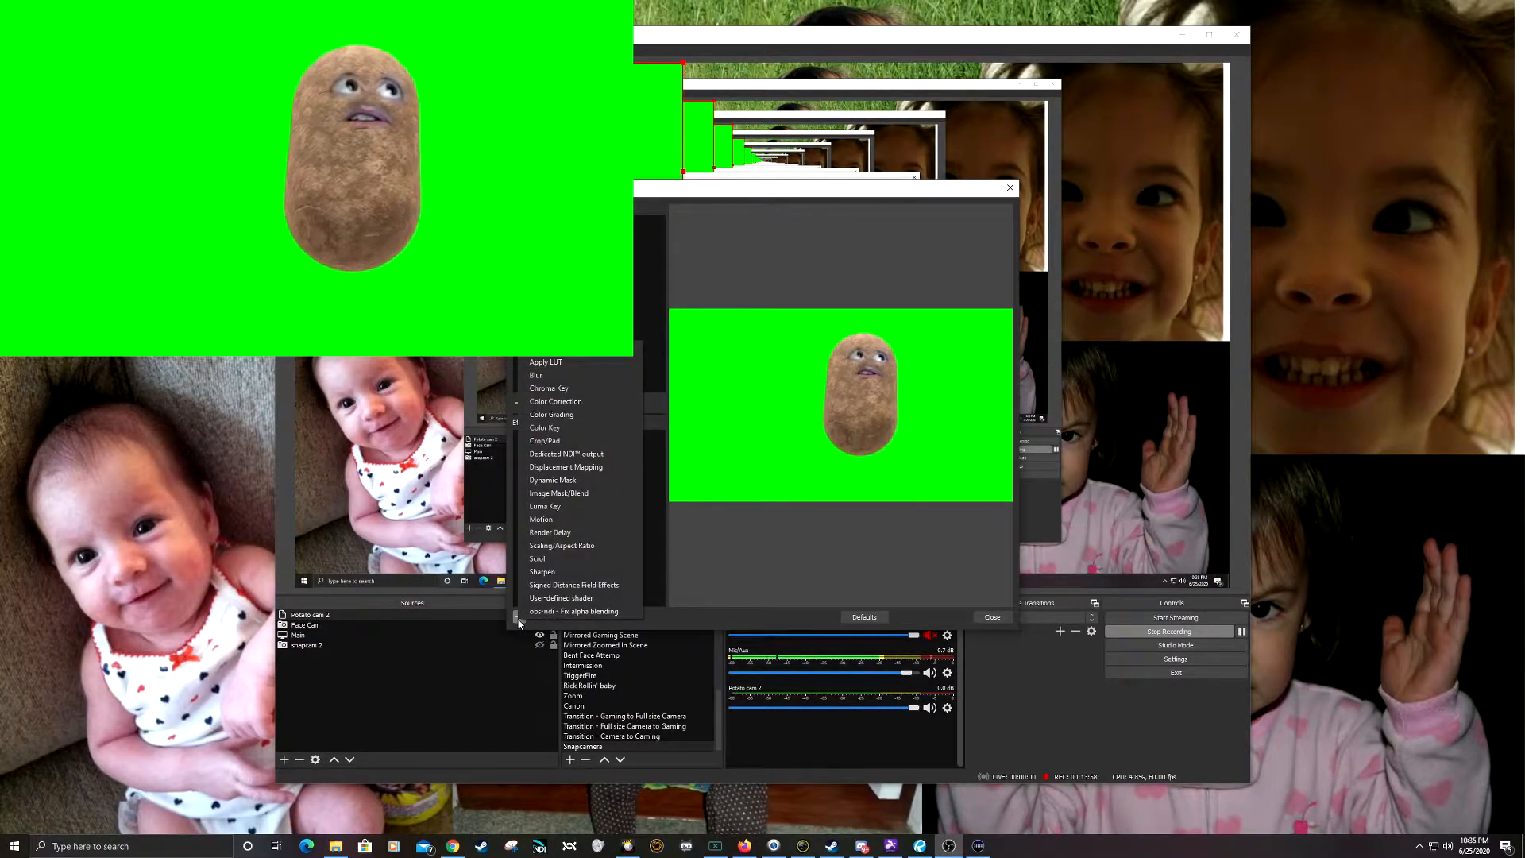
pyautogui.click(565, 390)
pyautogui.click(745, 432)
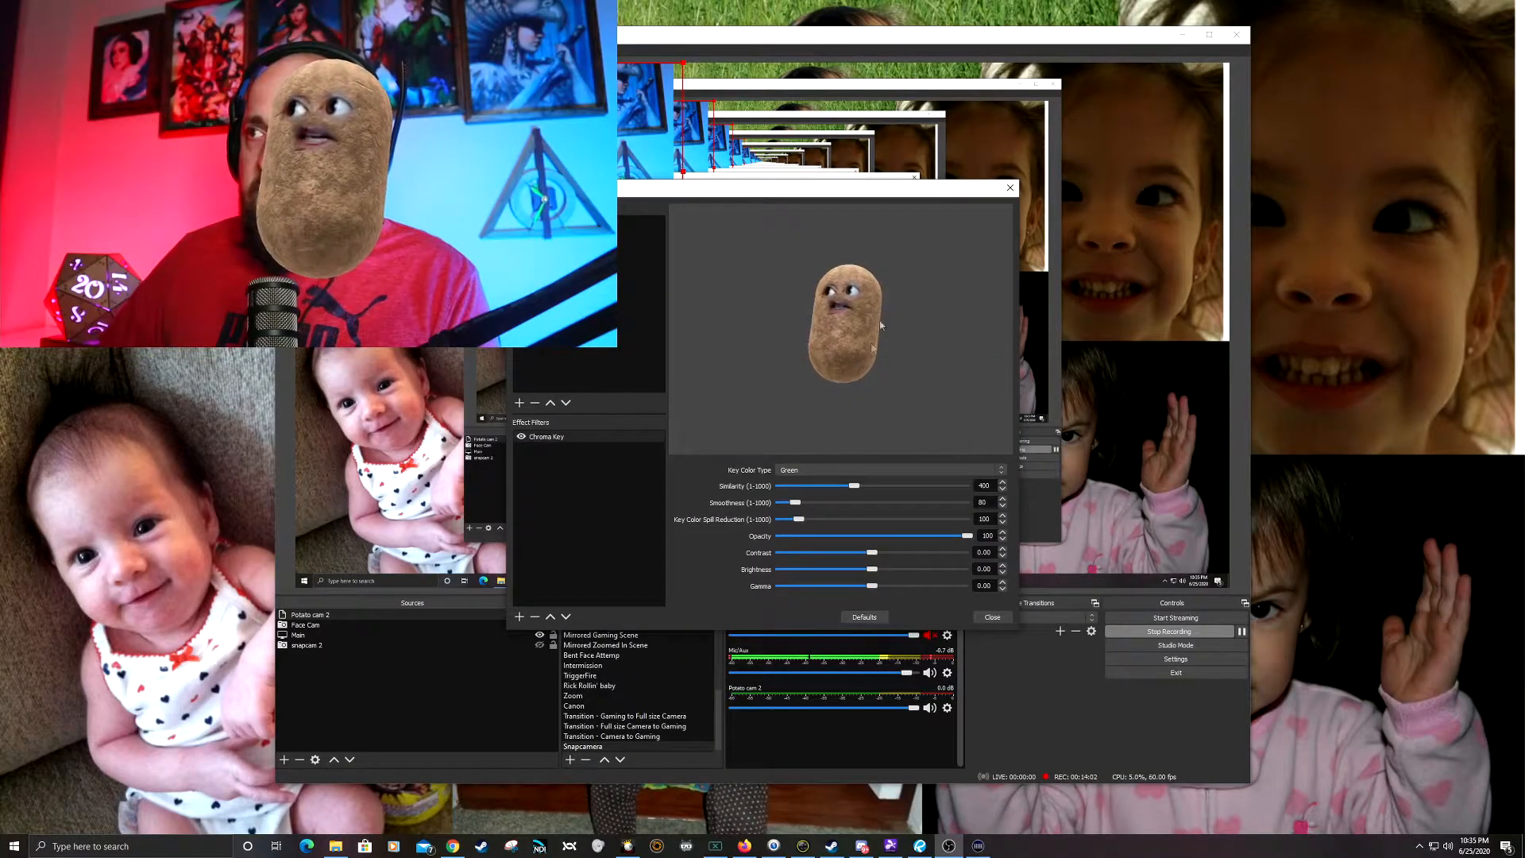
# Step: Use Green as the Chroma Key colour type, close the filters and reposition Potato cam 2 over the face in the canvas
pyautogui.click(858, 469)
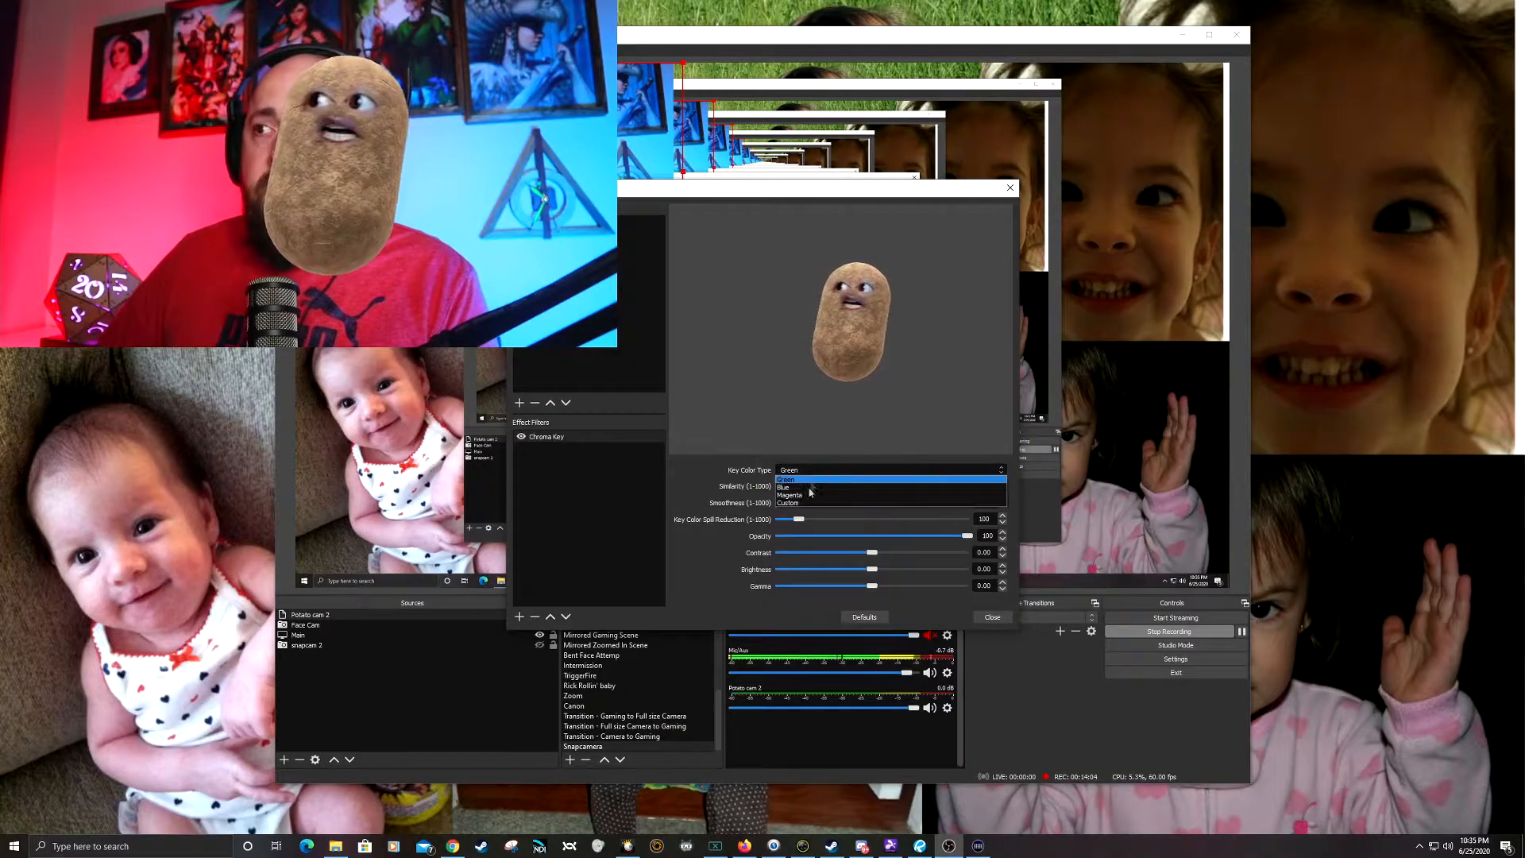
pyautogui.click(811, 478)
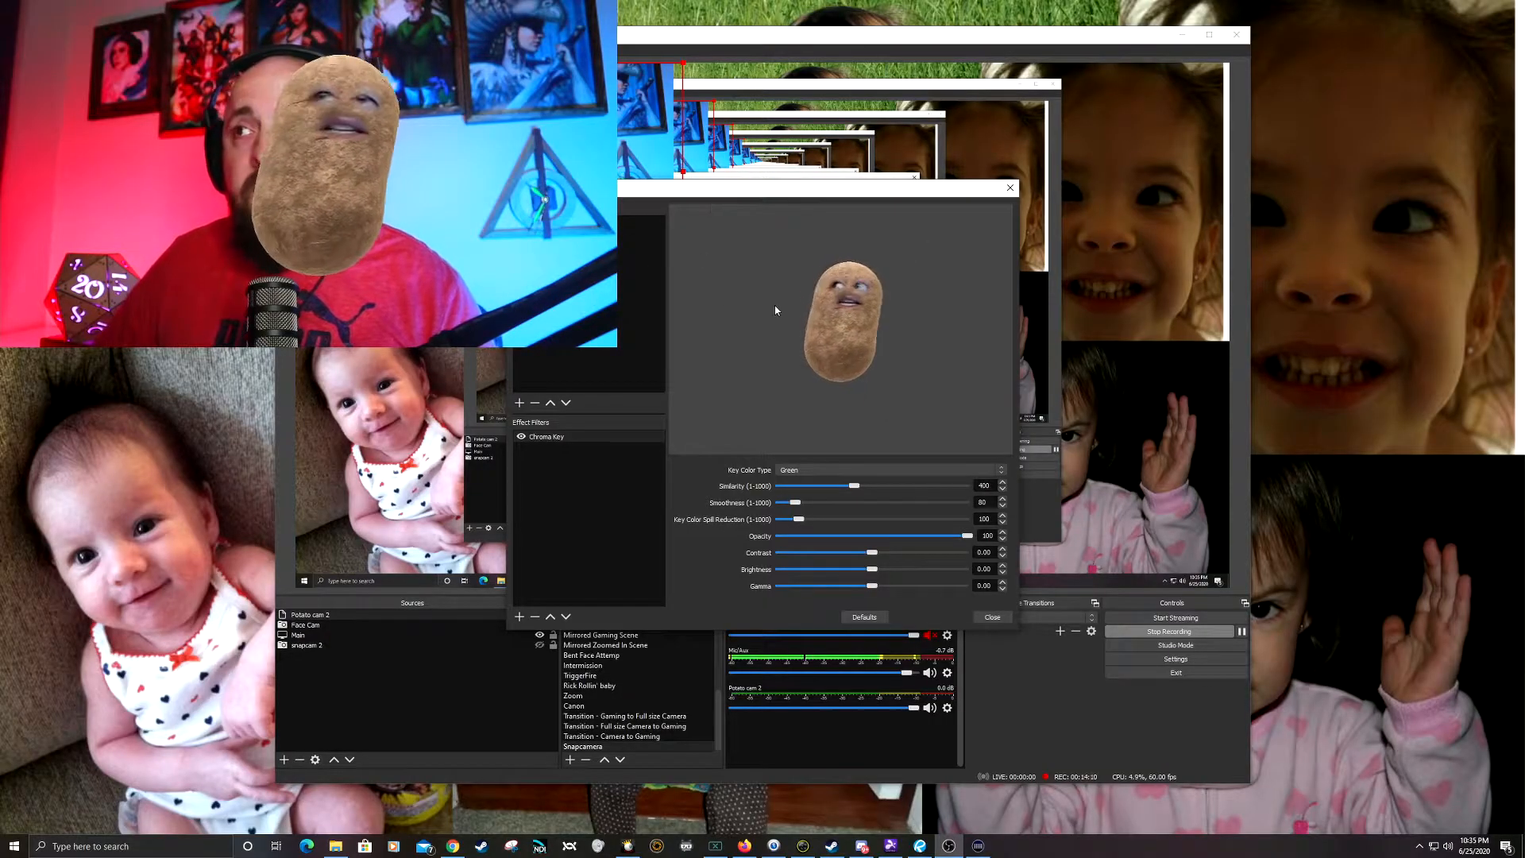
pyautogui.click(993, 618)
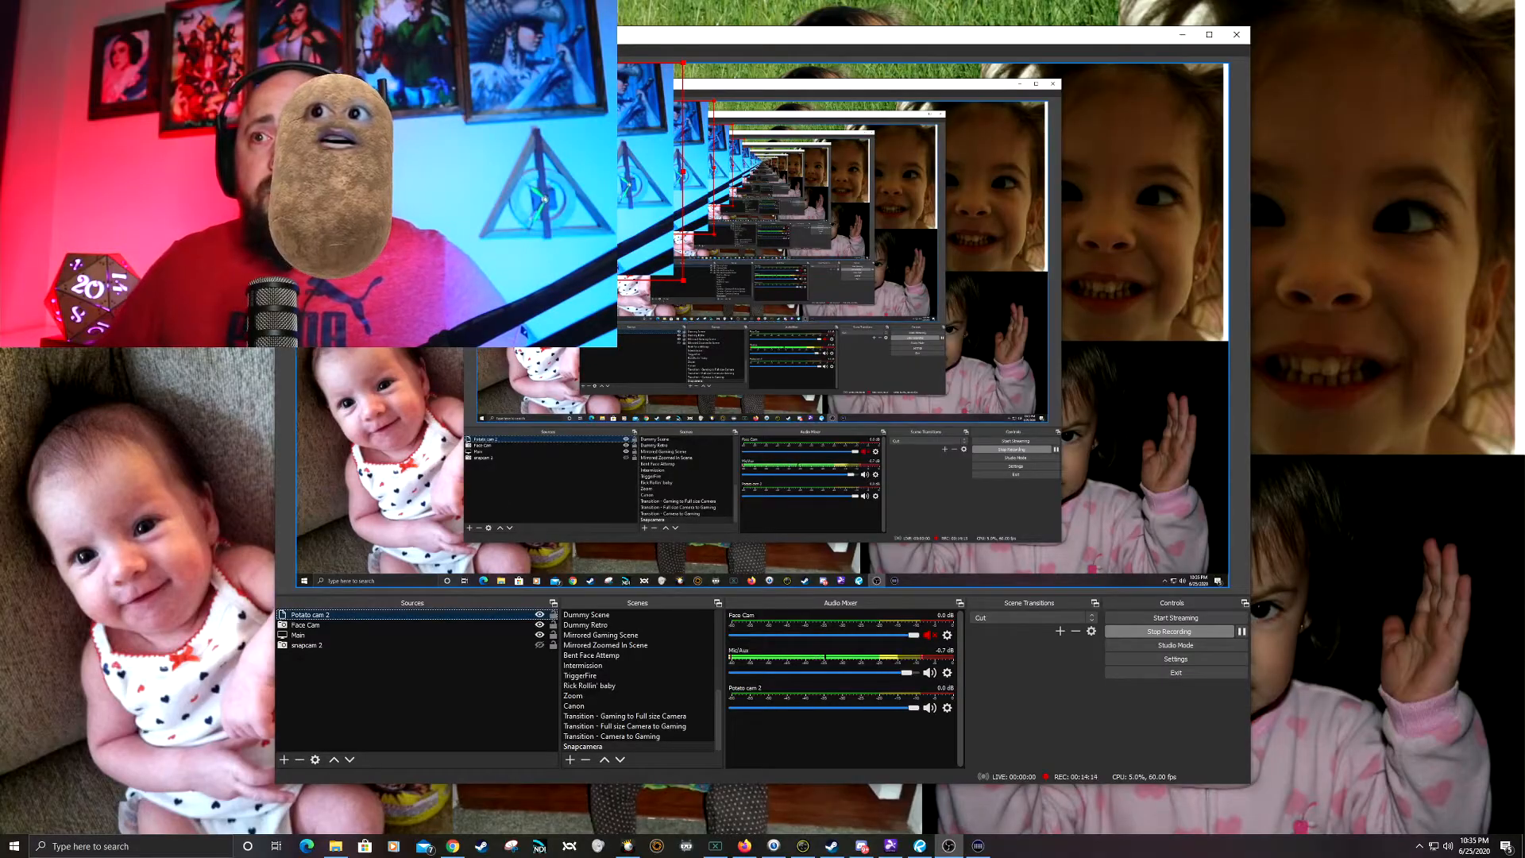
pyautogui.moveTo(496, 171); pyautogui.dragTo(463, 144)
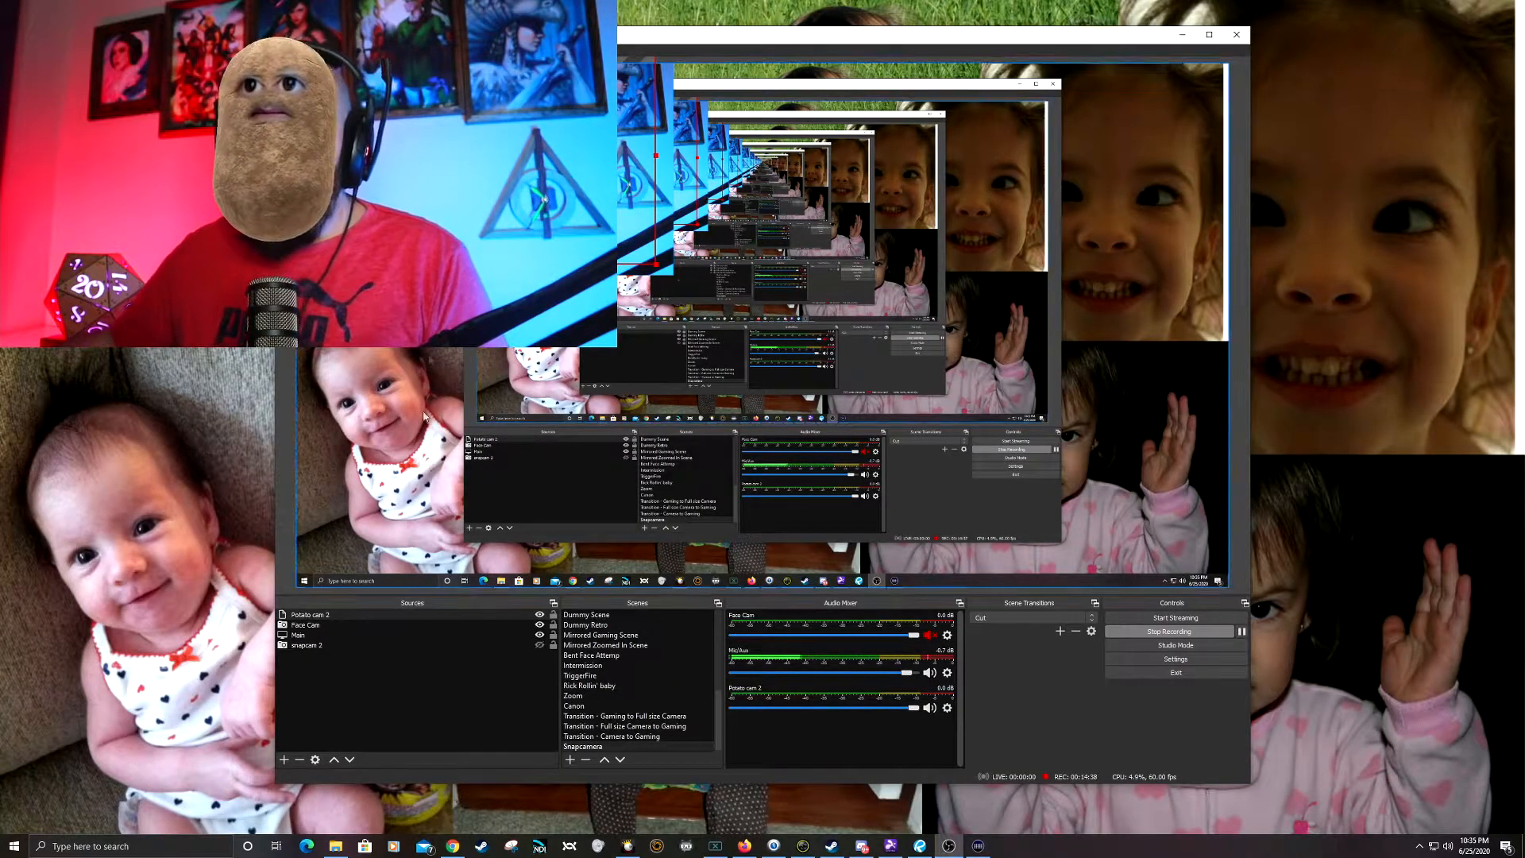
# Step: Create a new source group named Potato group 2 and place Potato cam 2 inside it
pyautogui.click(283, 765)
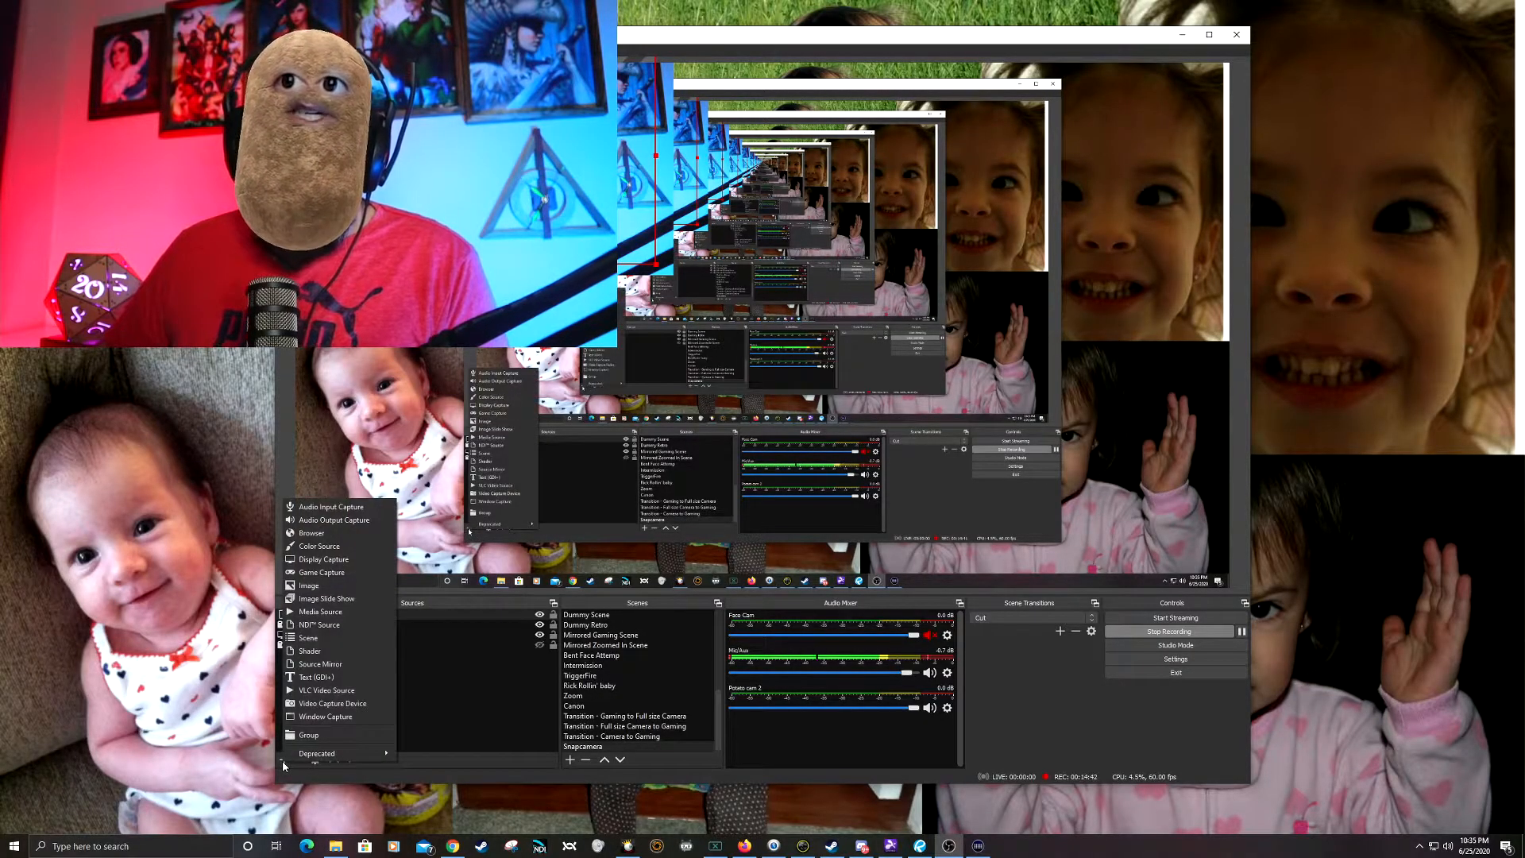
pyautogui.click(285, 761)
pyautogui.click(287, 761)
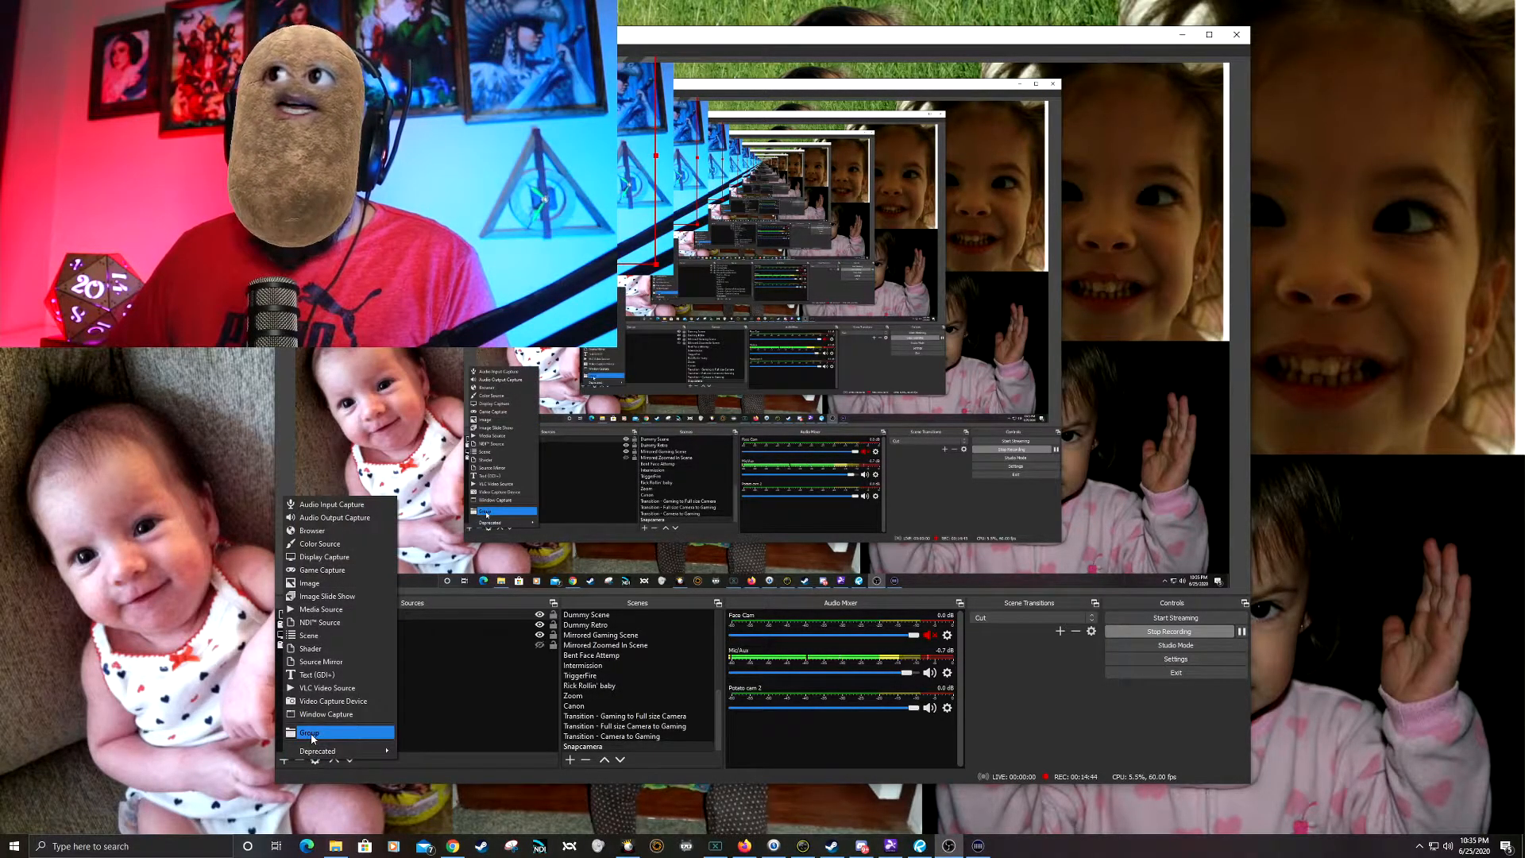
pyautogui.click(291, 729)
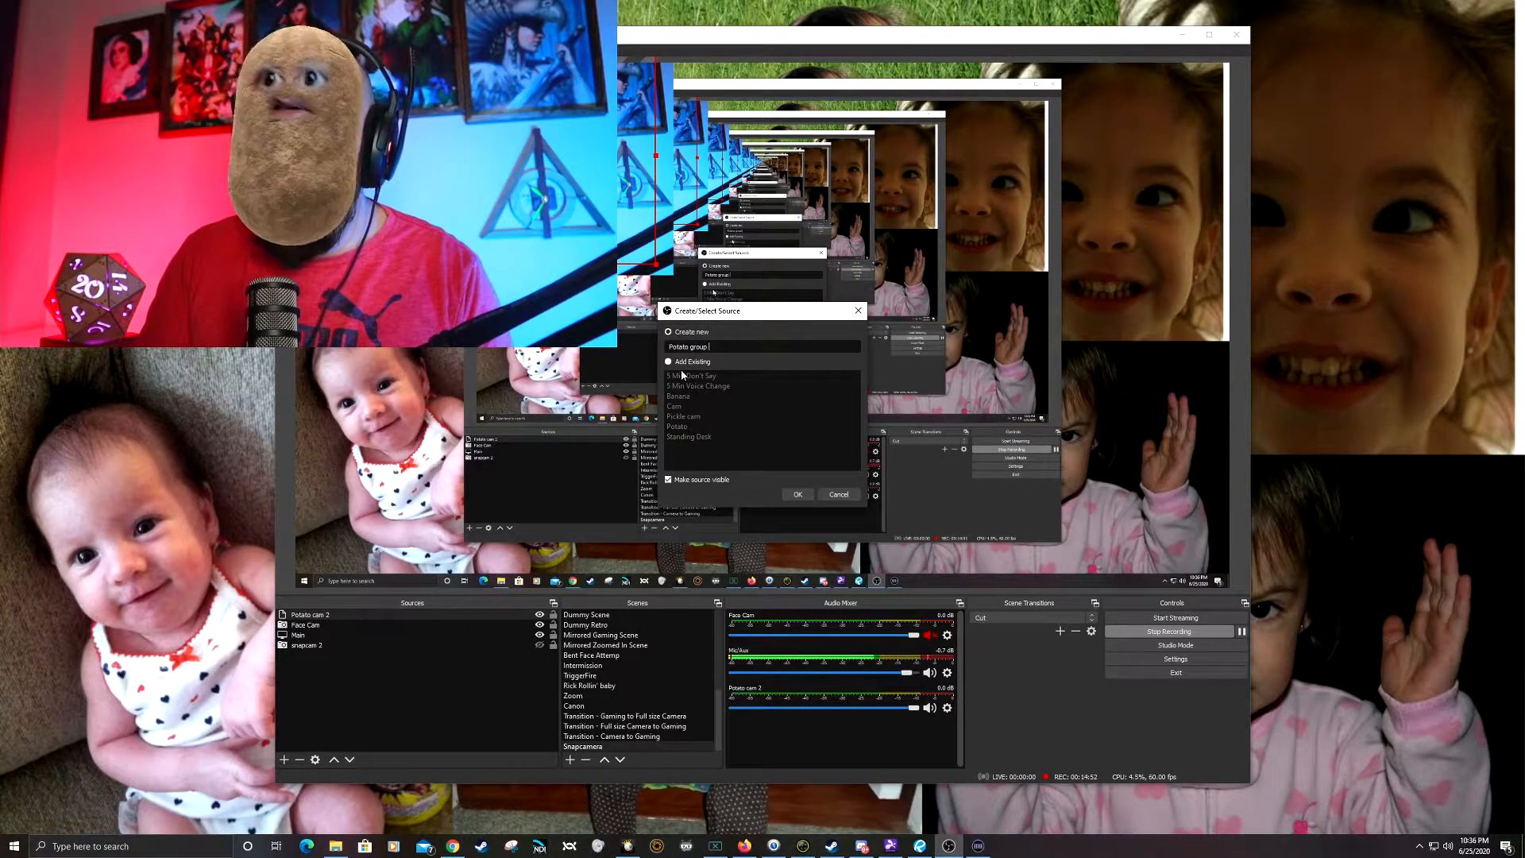
pyautogui.click(797, 494)
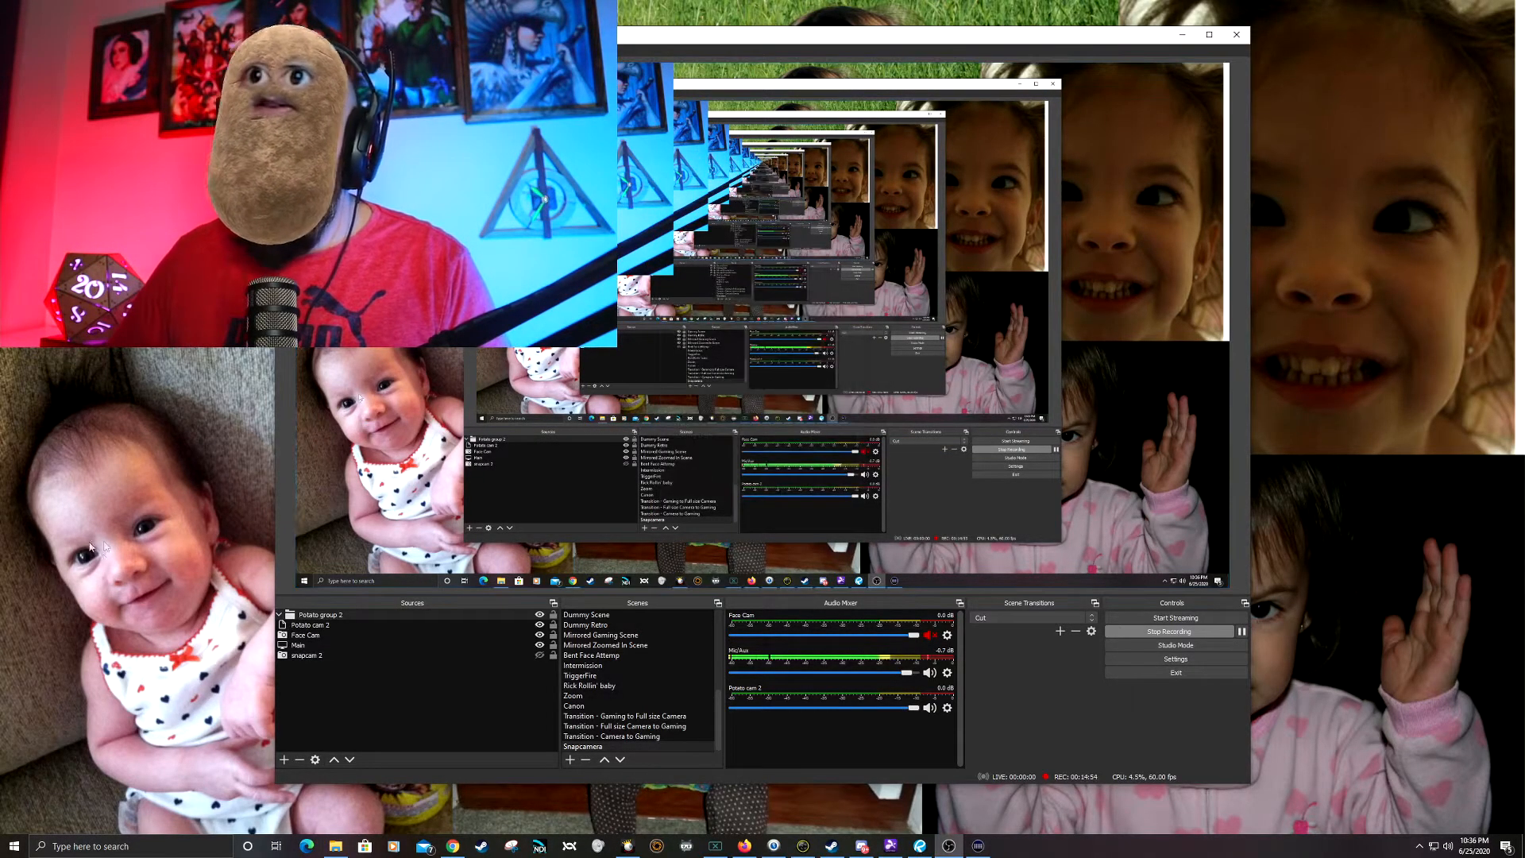
pyautogui.click(333, 625)
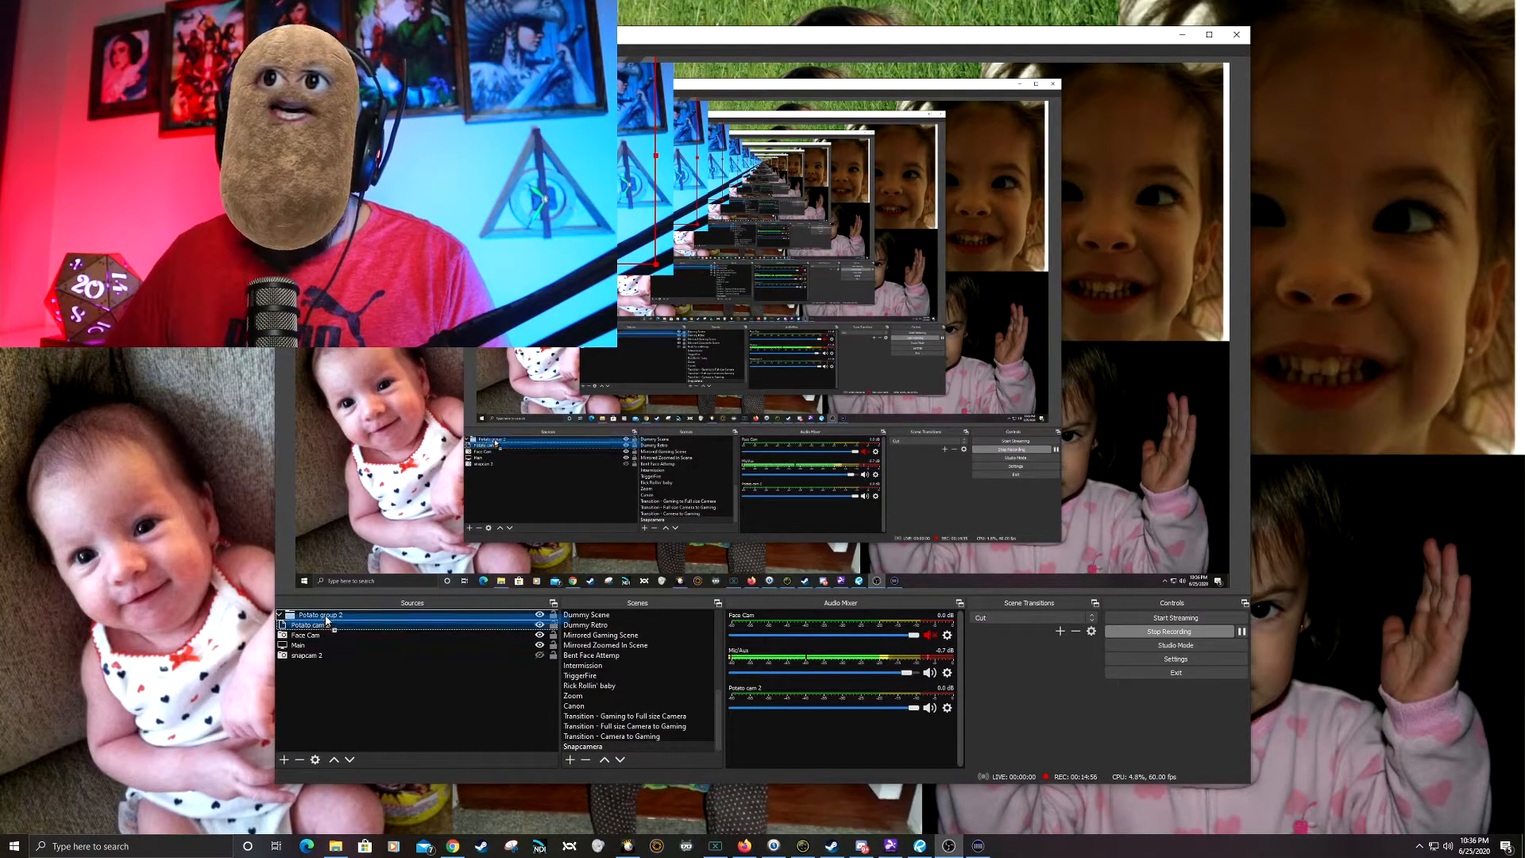
# Step: Toggle Potato group 2's visibility off and on to test the group
pyautogui.click(541, 617)
pyautogui.click(541, 616)
pyautogui.click(541, 616)
pyautogui.click(540, 617)
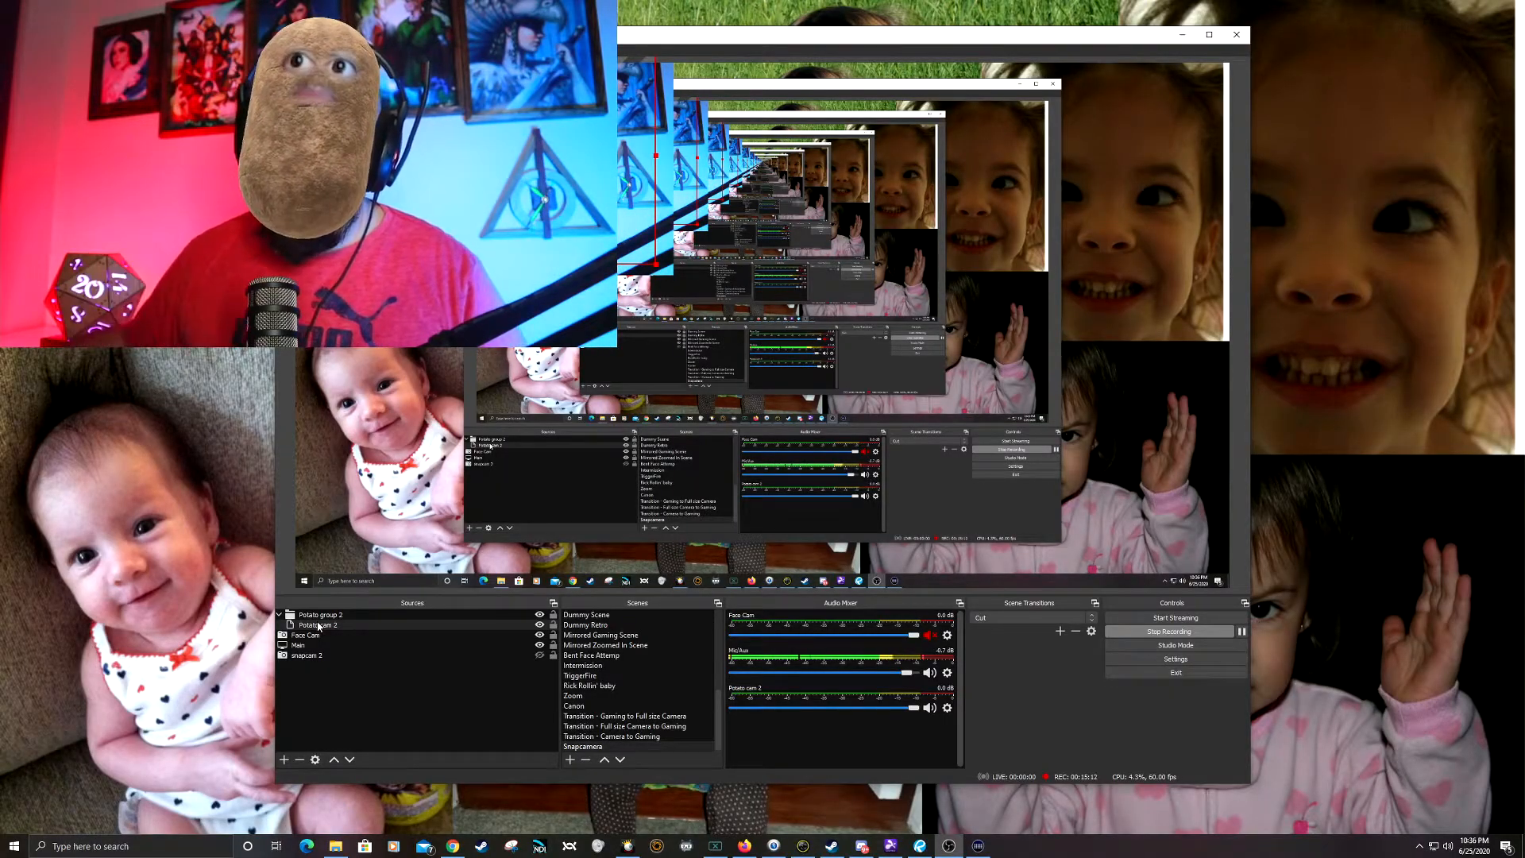
# Step: Create an Image source named potato background using the photo of the empty room from the Pictures folder
pyautogui.click(284, 760)
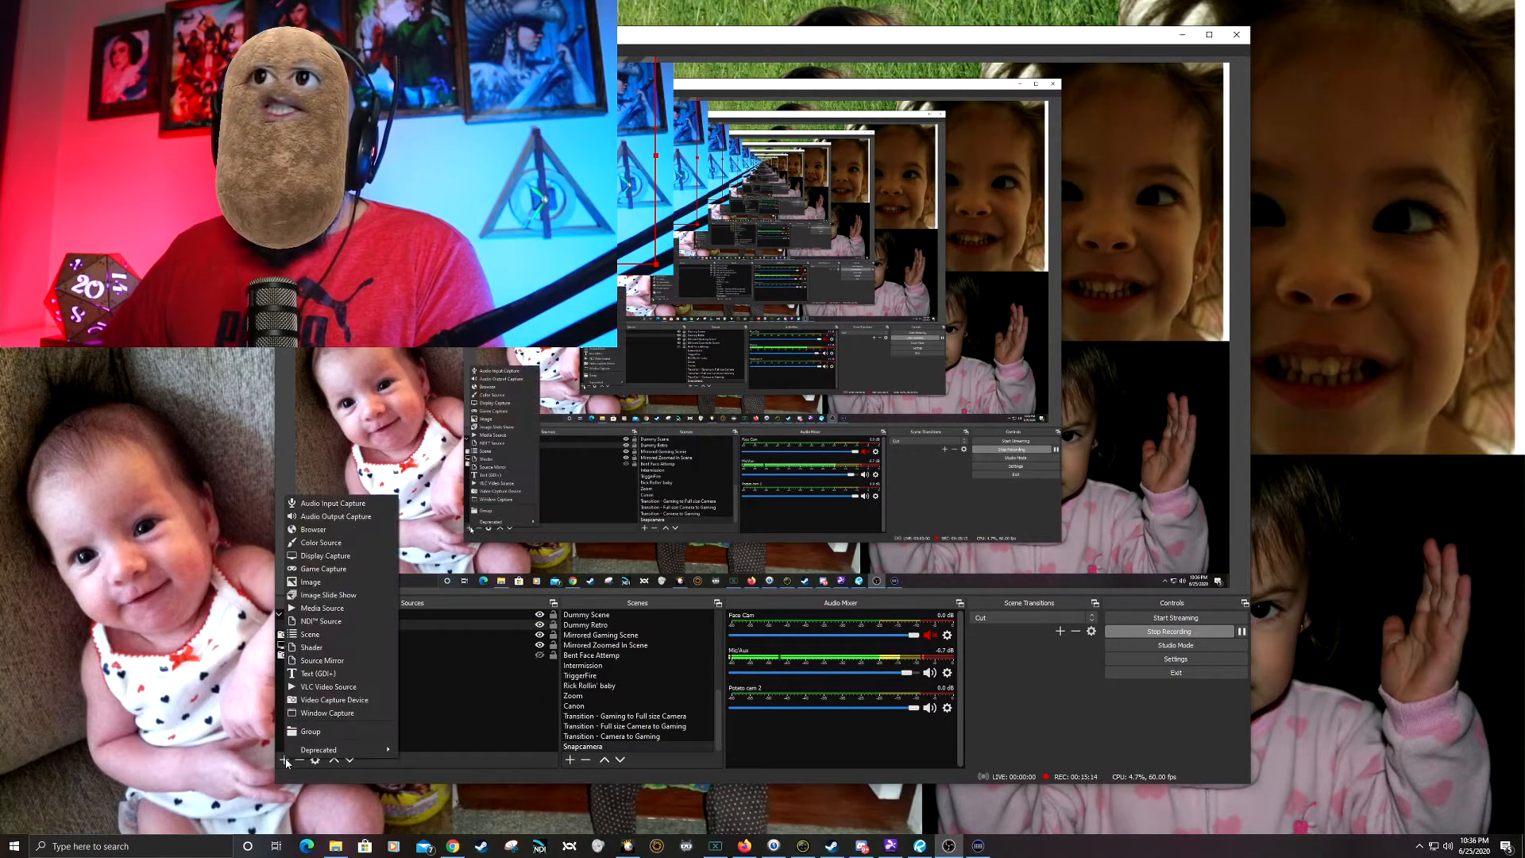
pyautogui.click(359, 585)
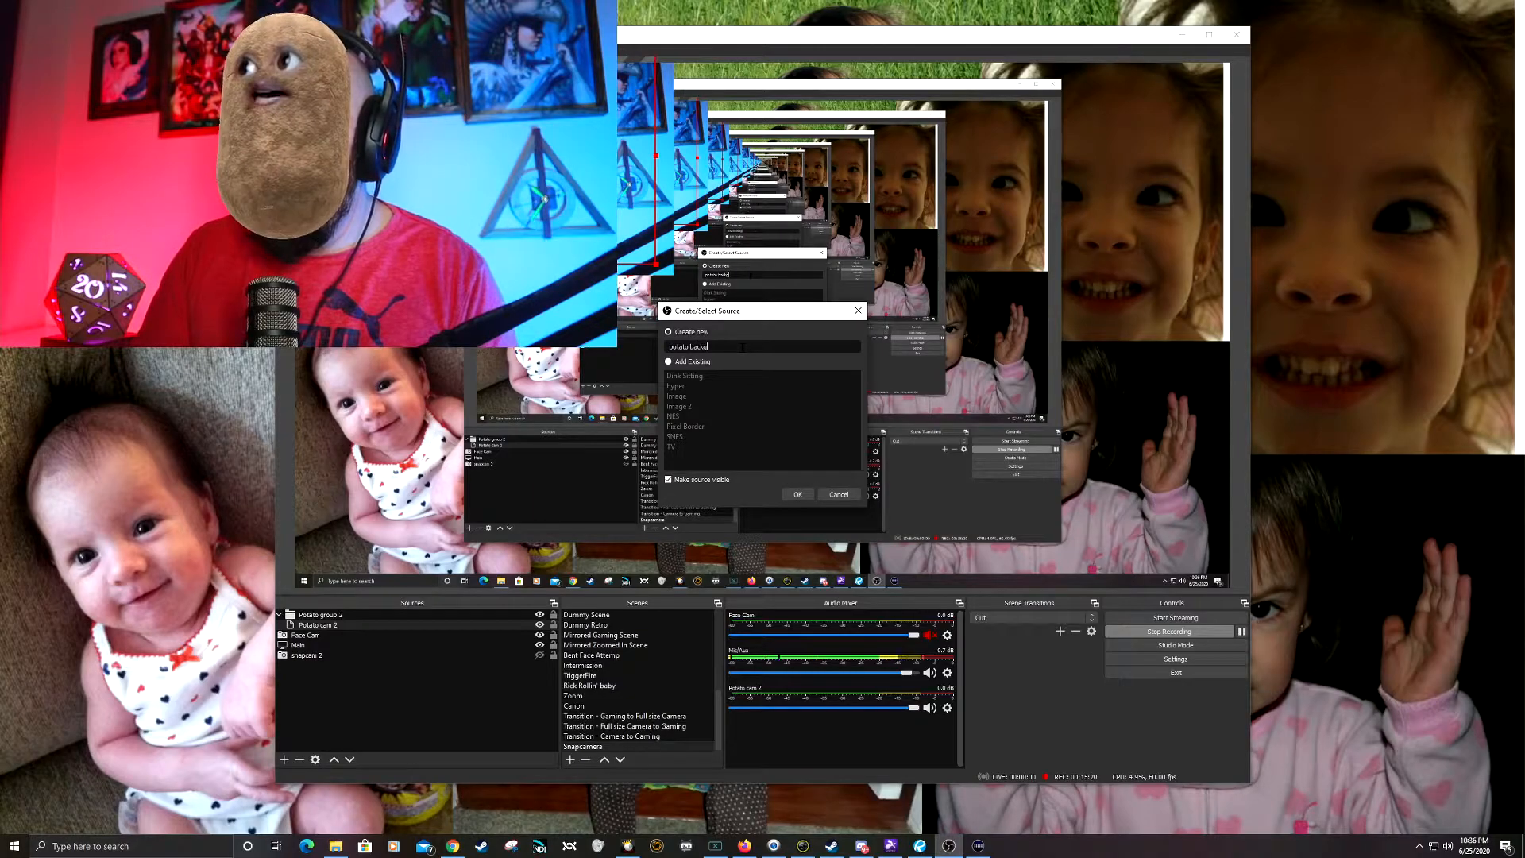
pyautogui.click(798, 494)
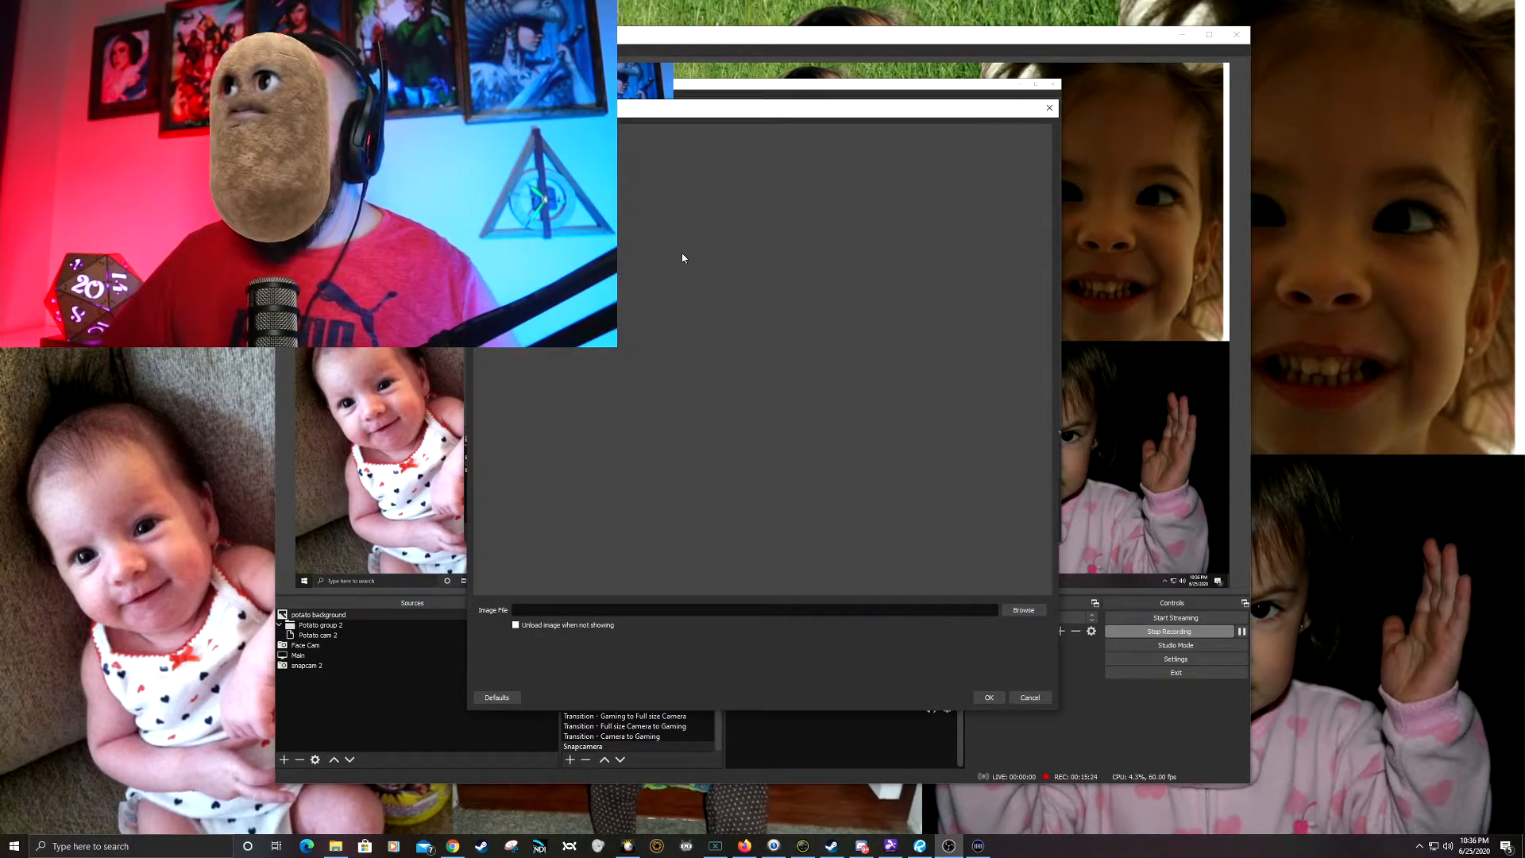
pyautogui.click(1023, 609)
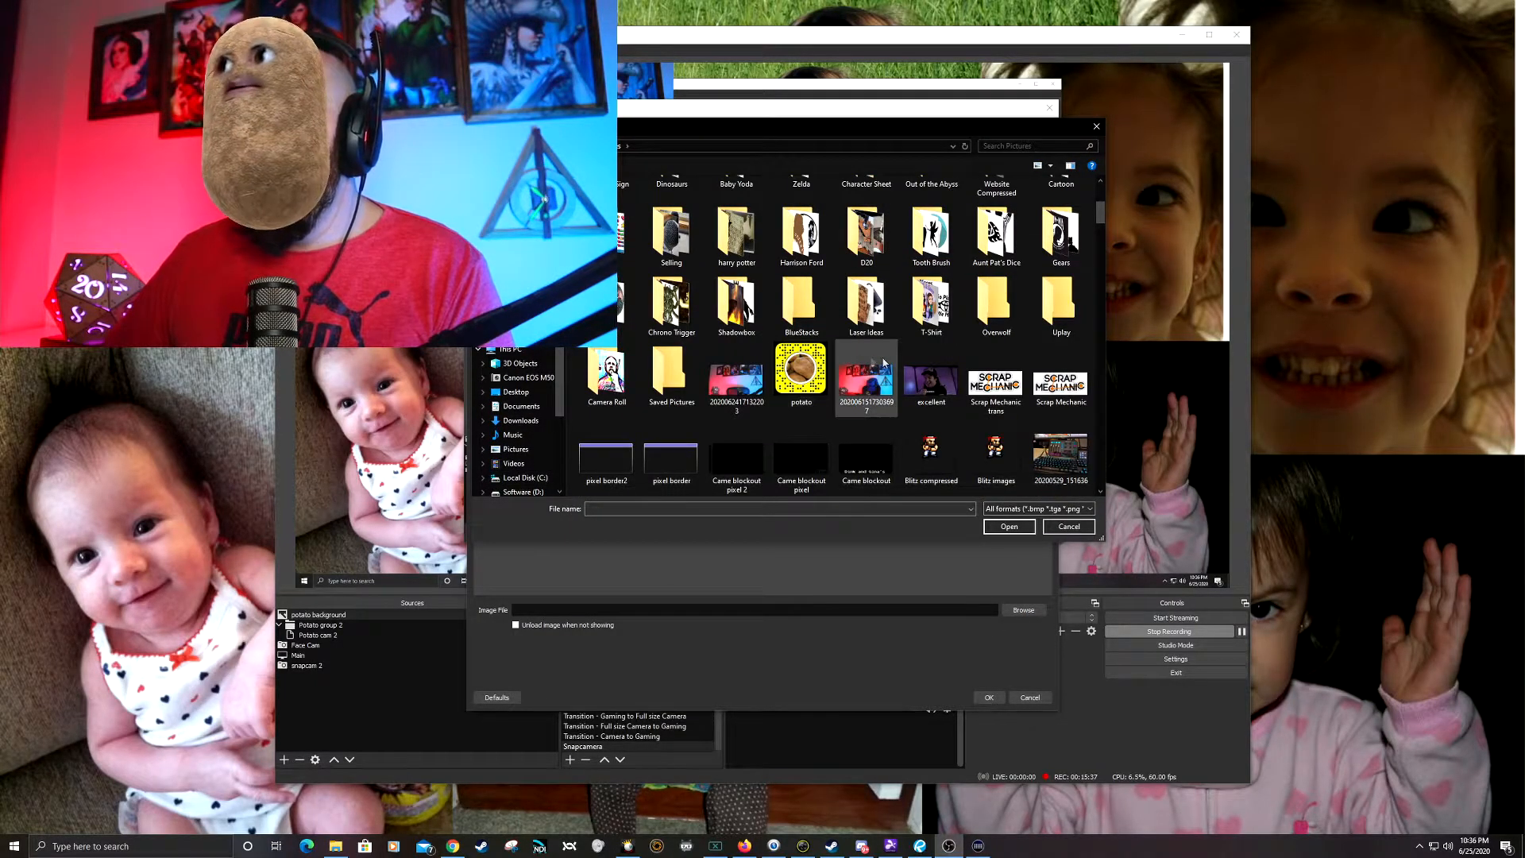
pyautogui.doubleClick(736, 387)
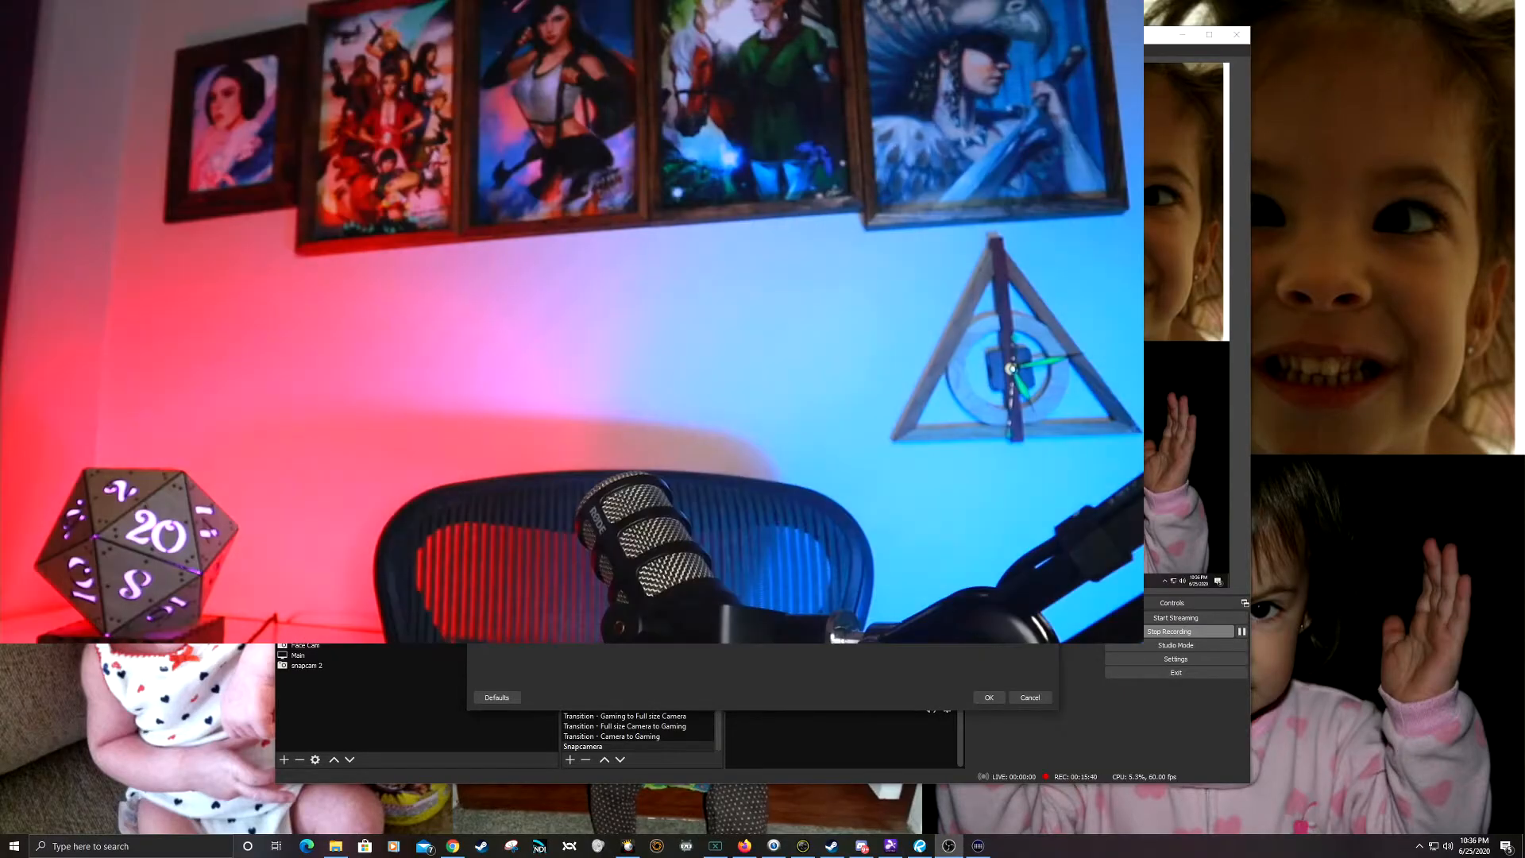
pyautogui.click(988, 697)
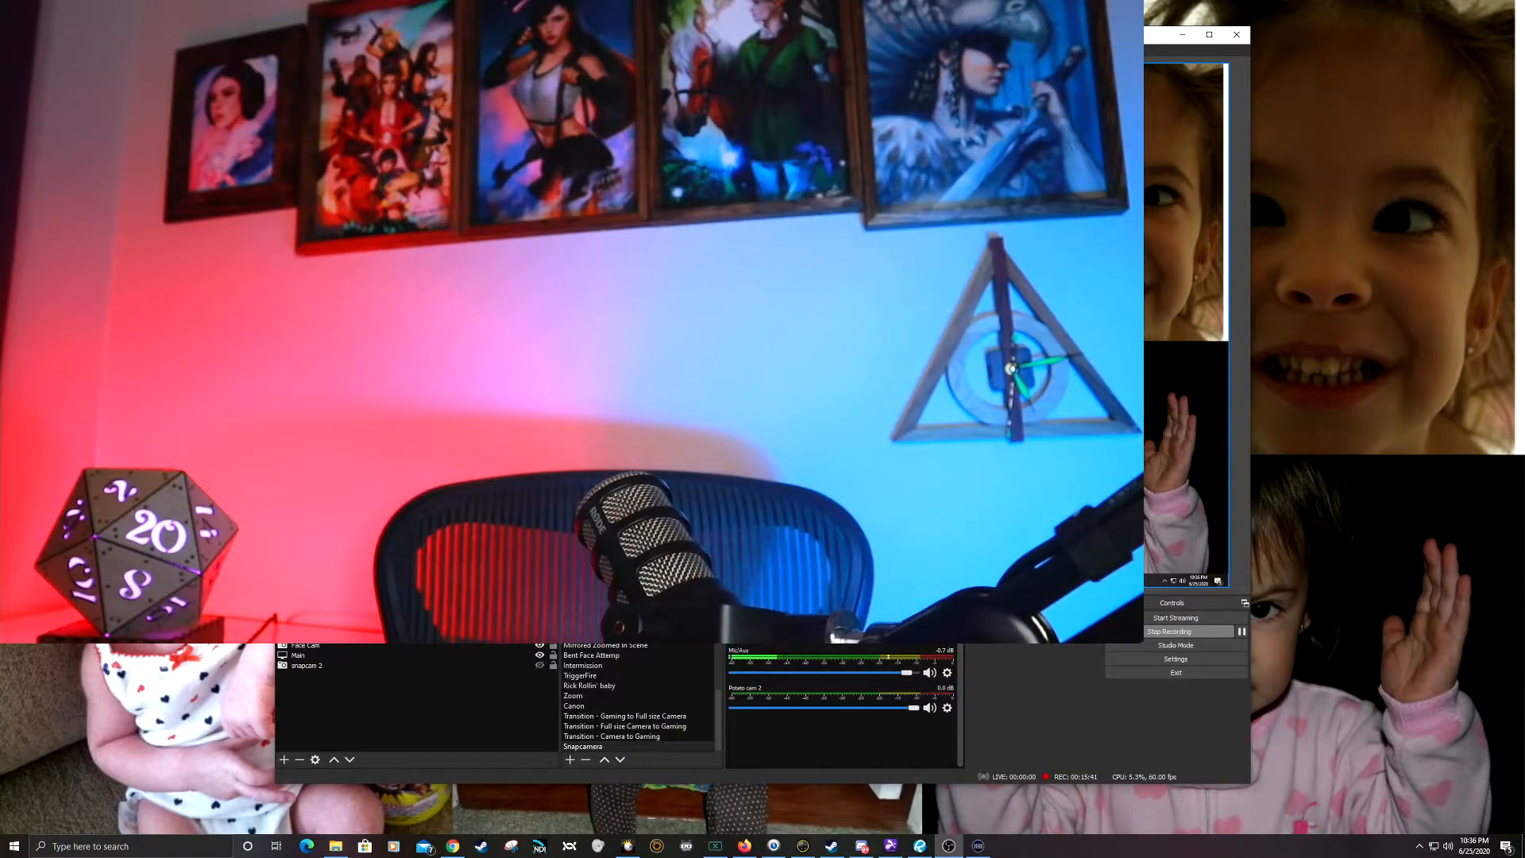
# Step: Shrink potato background to cover the Face Cam image and move it below Potato cam 2 inside Potato group 2
pyautogui.moveTo(996, 456); pyautogui.dragTo(676, 264)
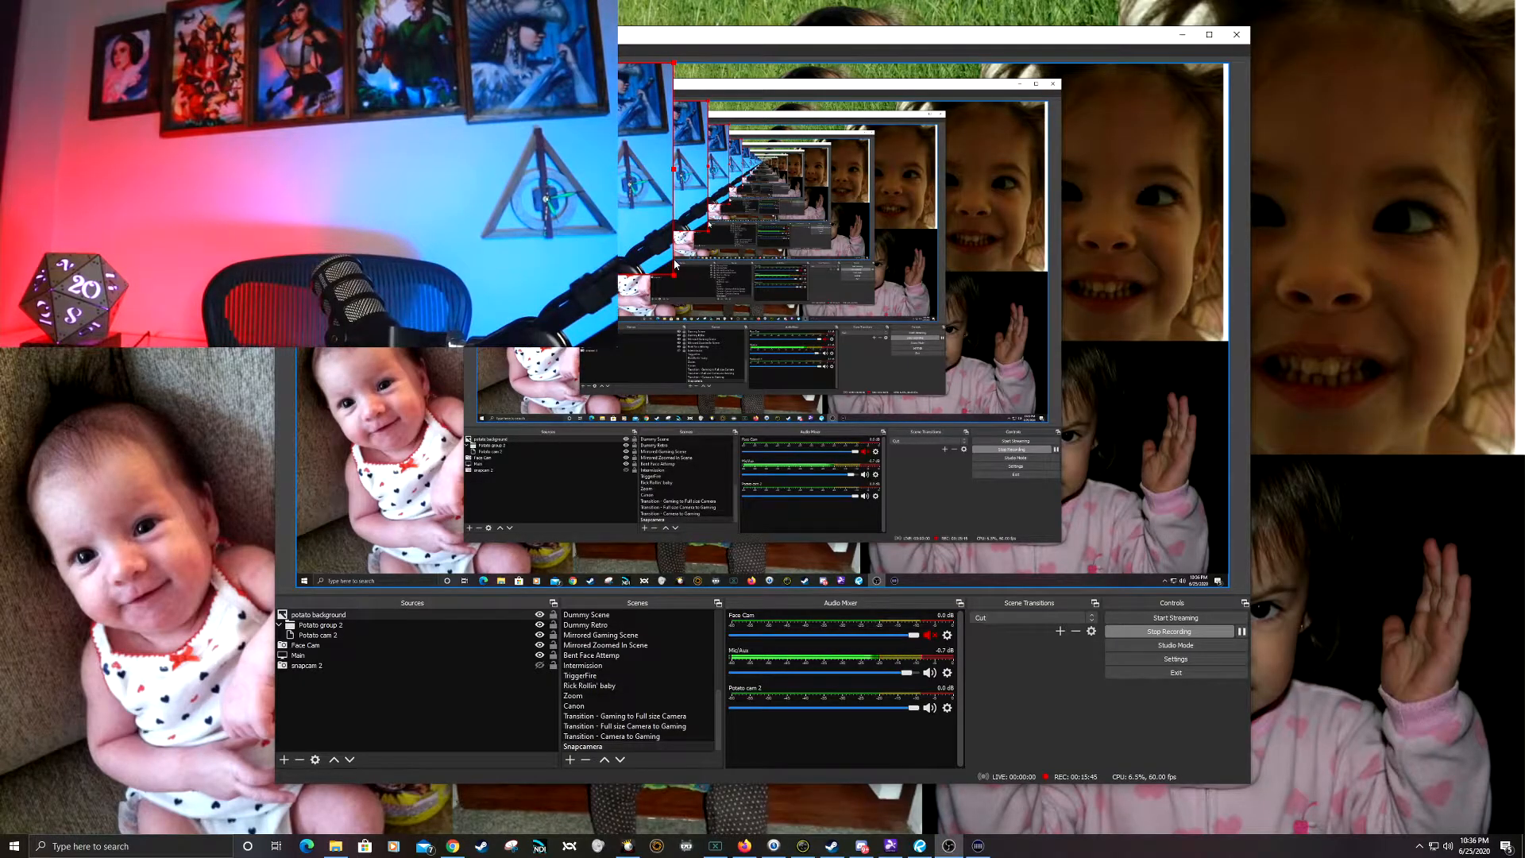
pyautogui.click(325, 617)
pyautogui.moveTo(325, 616); pyautogui.dragTo(331, 642)
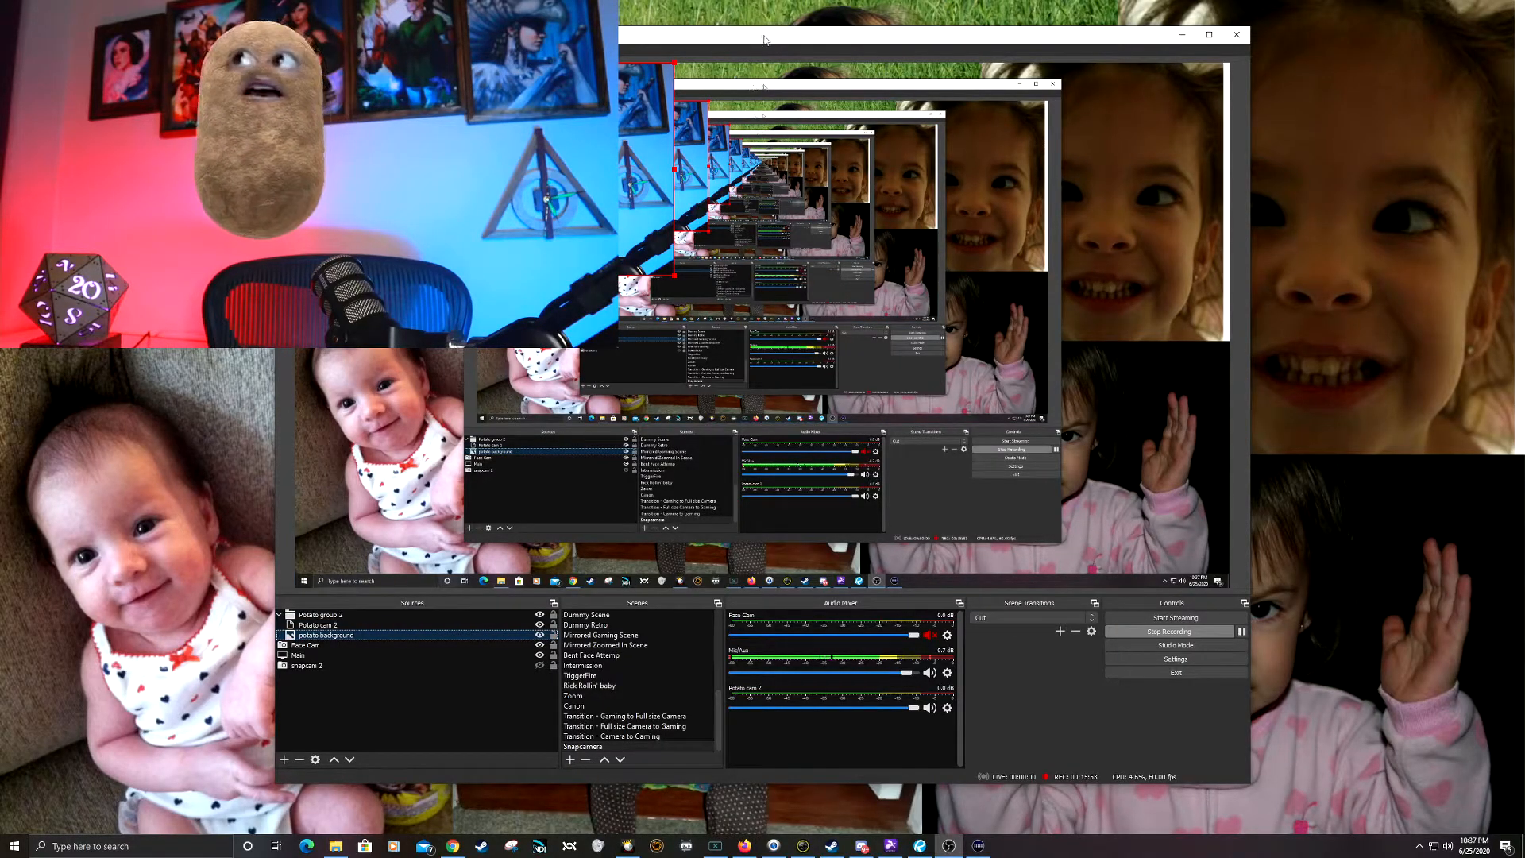
# Step: Switch Potato group 2 off and on repeatedly to compare the potato with its background against the face cam, leaving the group visible
pyautogui.click(540, 616)
pyautogui.click(540, 616)
pyautogui.click(540, 616)
pyautogui.click(540, 616)
pyautogui.click(540, 615)
pyautogui.click(540, 615)
pyautogui.click(540, 616)
pyautogui.click(540, 616)
pyautogui.click(540, 615)
pyautogui.click(540, 615)
pyautogui.click(540, 615)
pyautogui.click(541, 616)
pyautogui.click(539, 617)
pyautogui.click(539, 617)
pyautogui.click(540, 617)
pyautogui.click(539, 616)
pyautogui.click(539, 616)
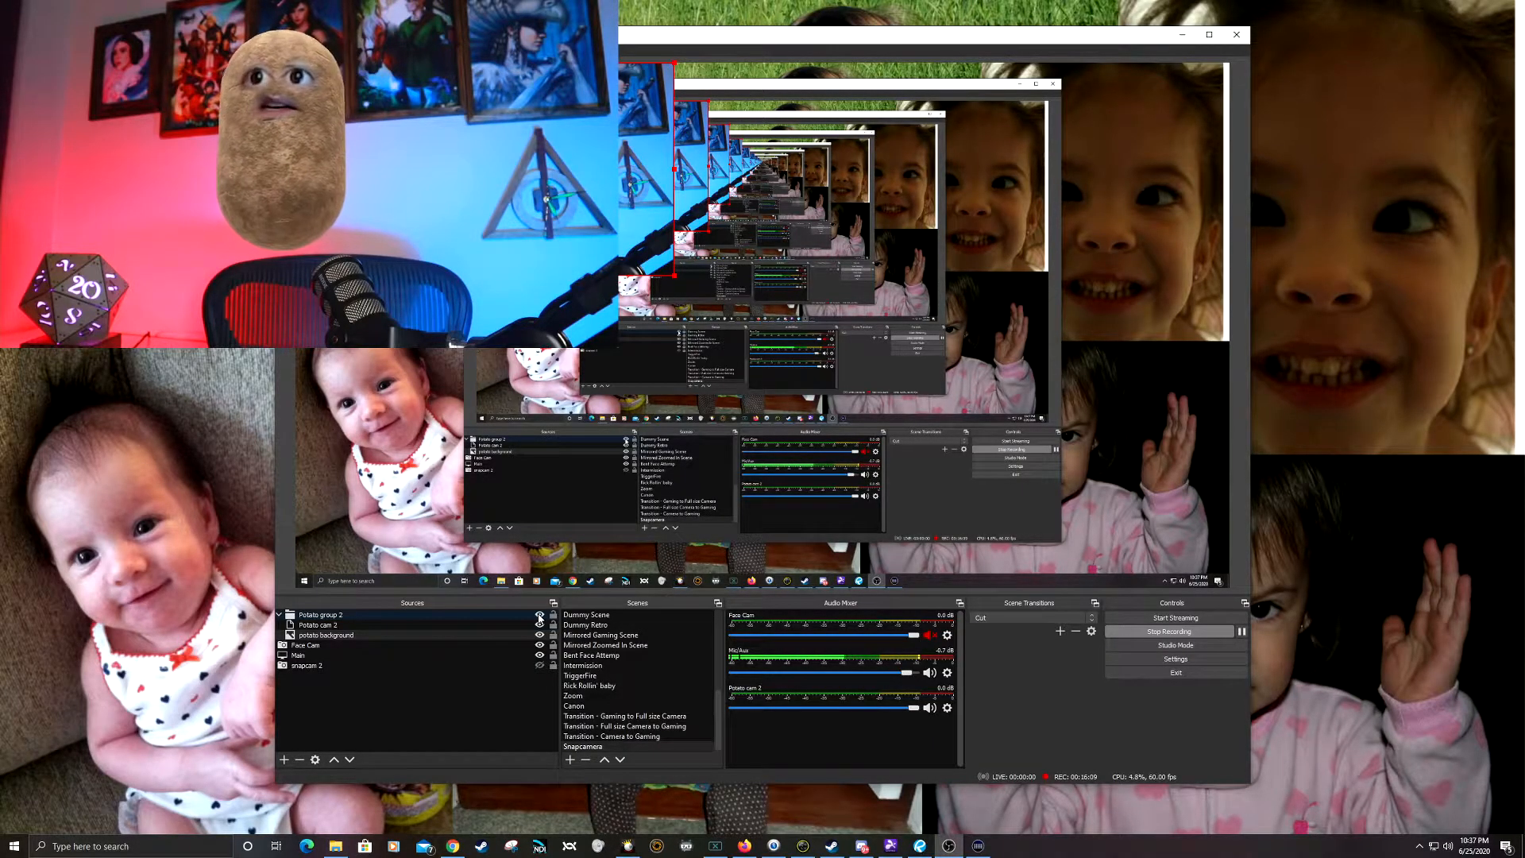
# Step: Create a new Media Source named explosion potato in the Snapcamera scene
pyautogui.click(283, 760)
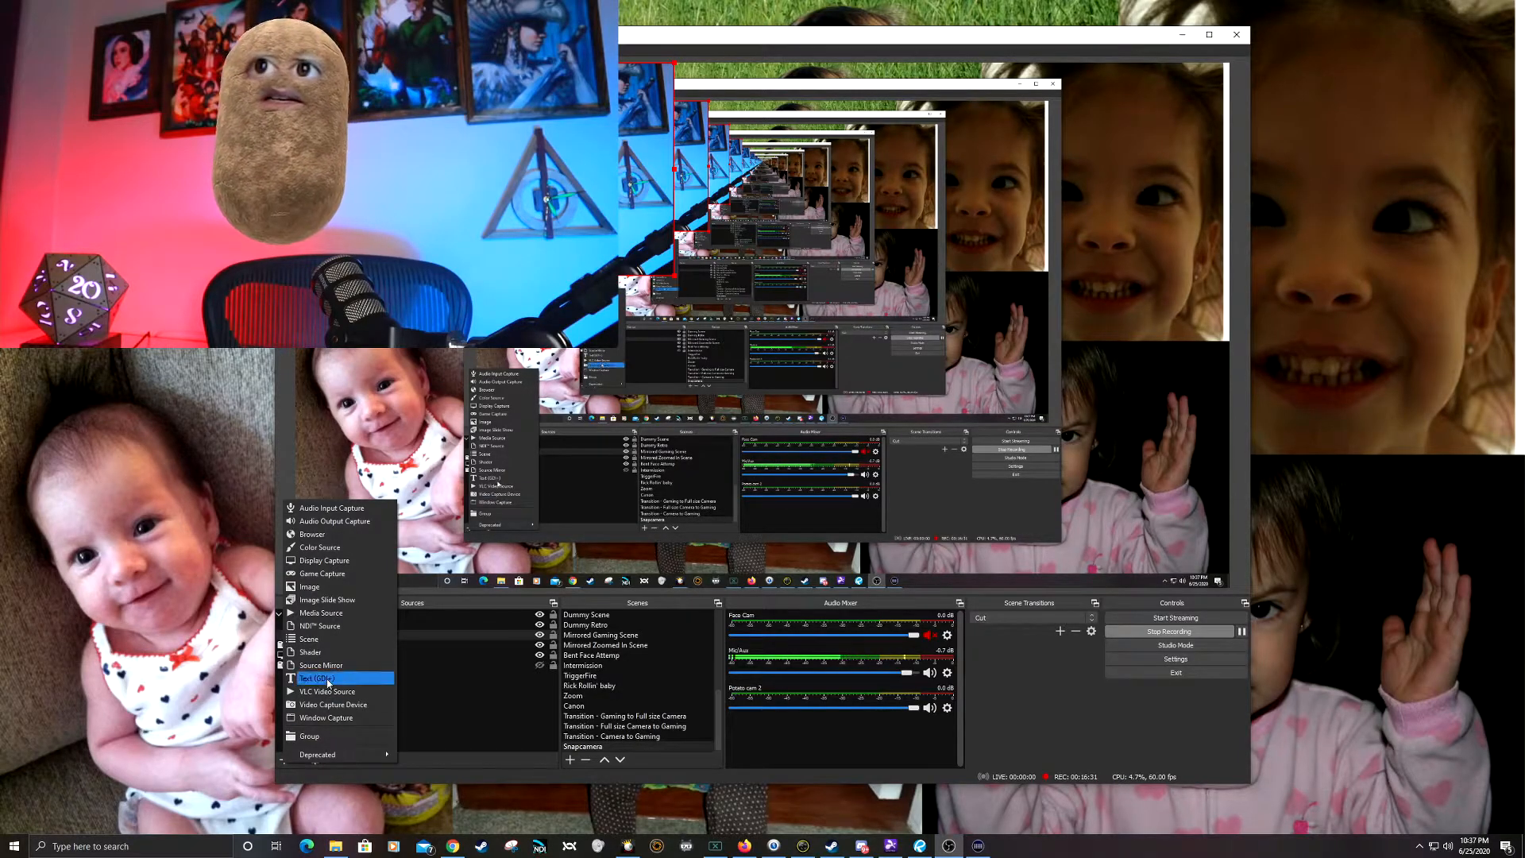
pyautogui.click(343, 612)
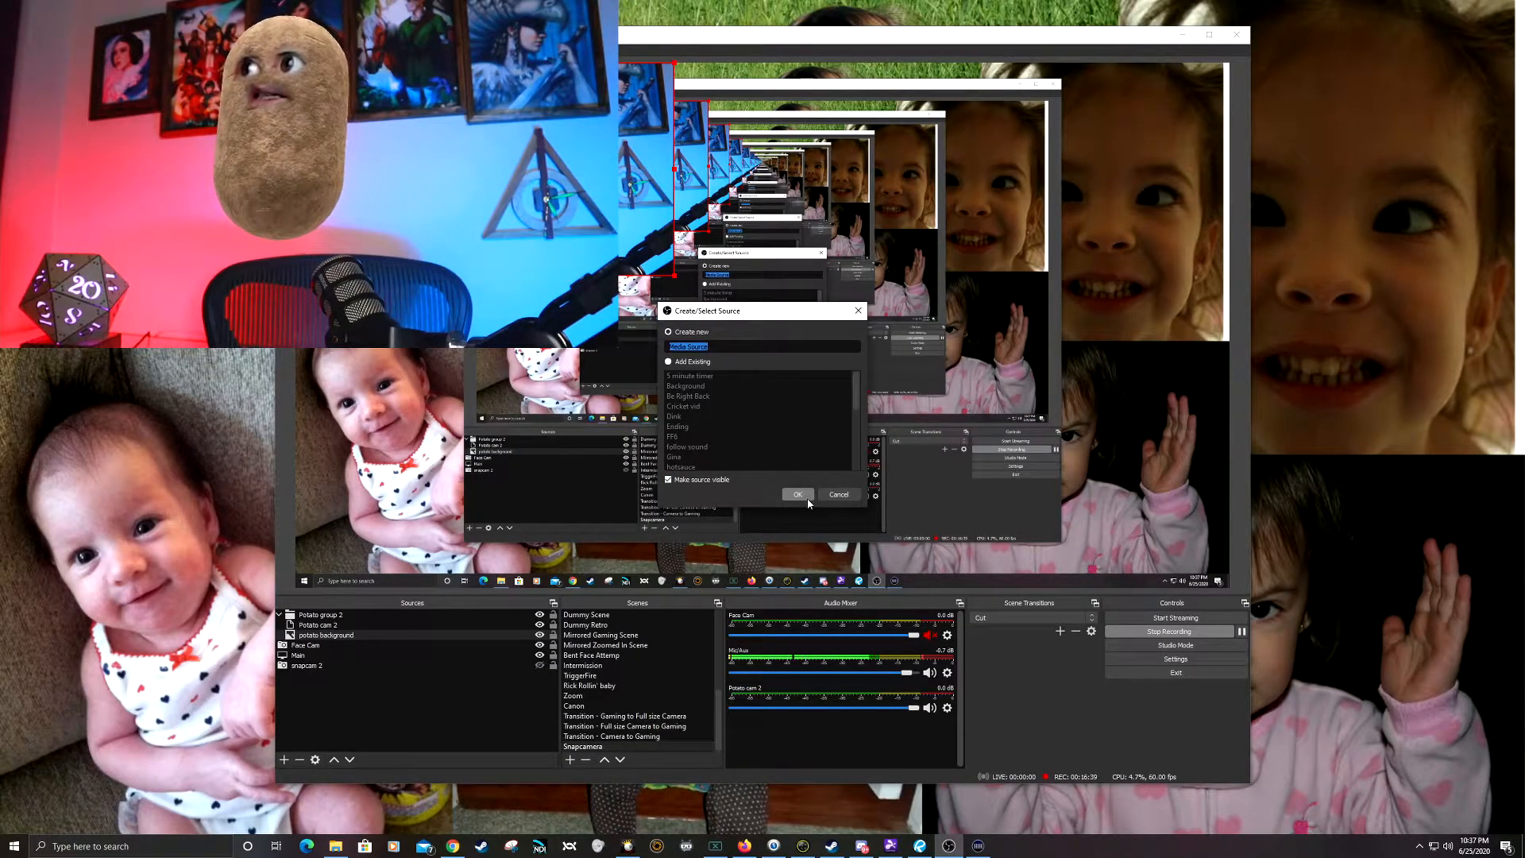
pyautogui.write('exploit')
pyautogui.press('BackSpace')
pyautogui.press('BackSpace')
pyautogui.write('sion')
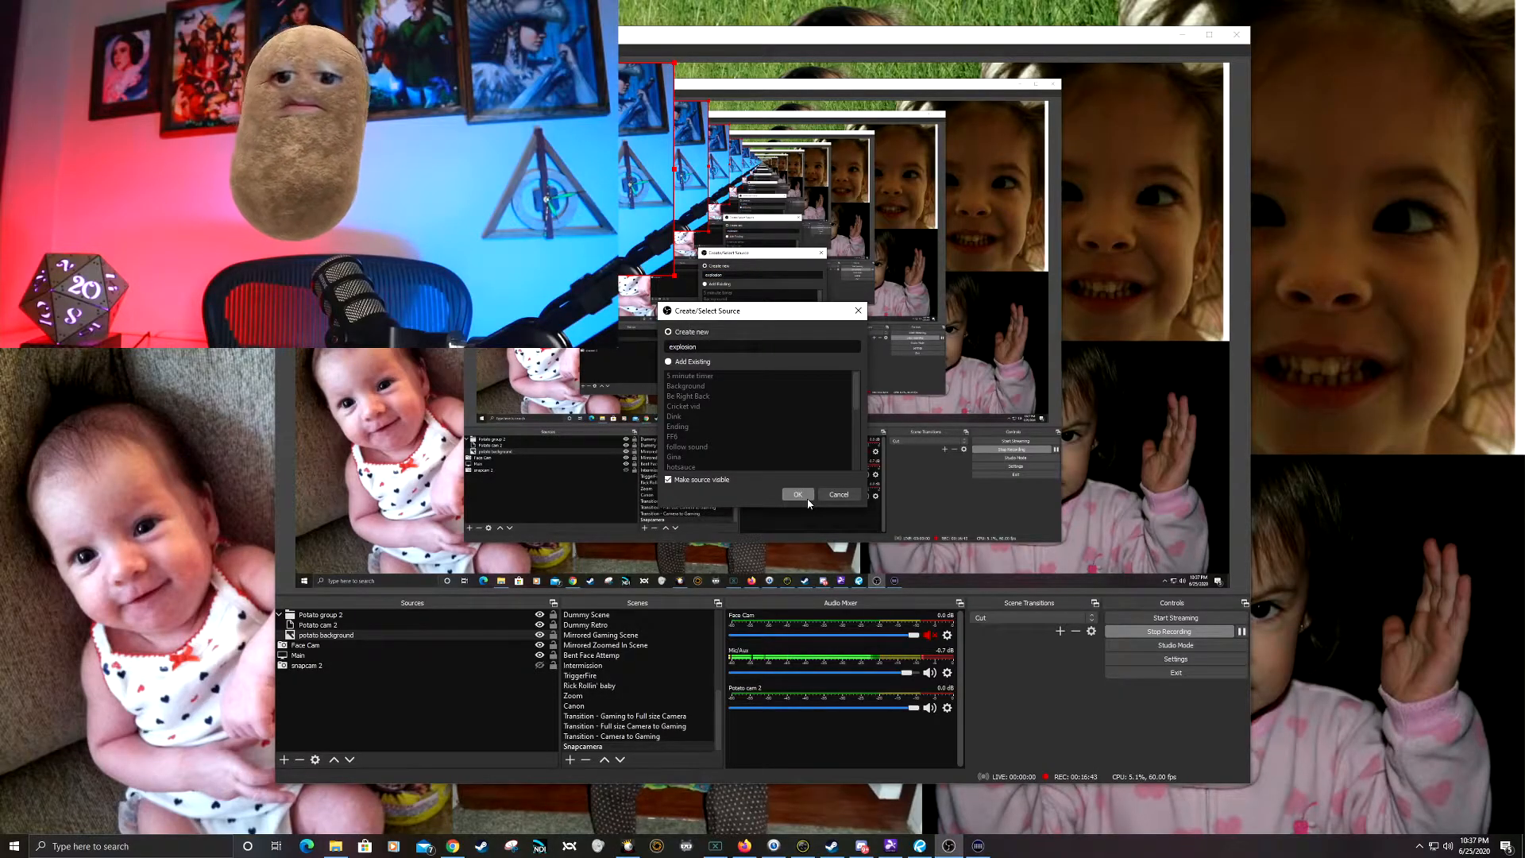
pyautogui.write(' potato')
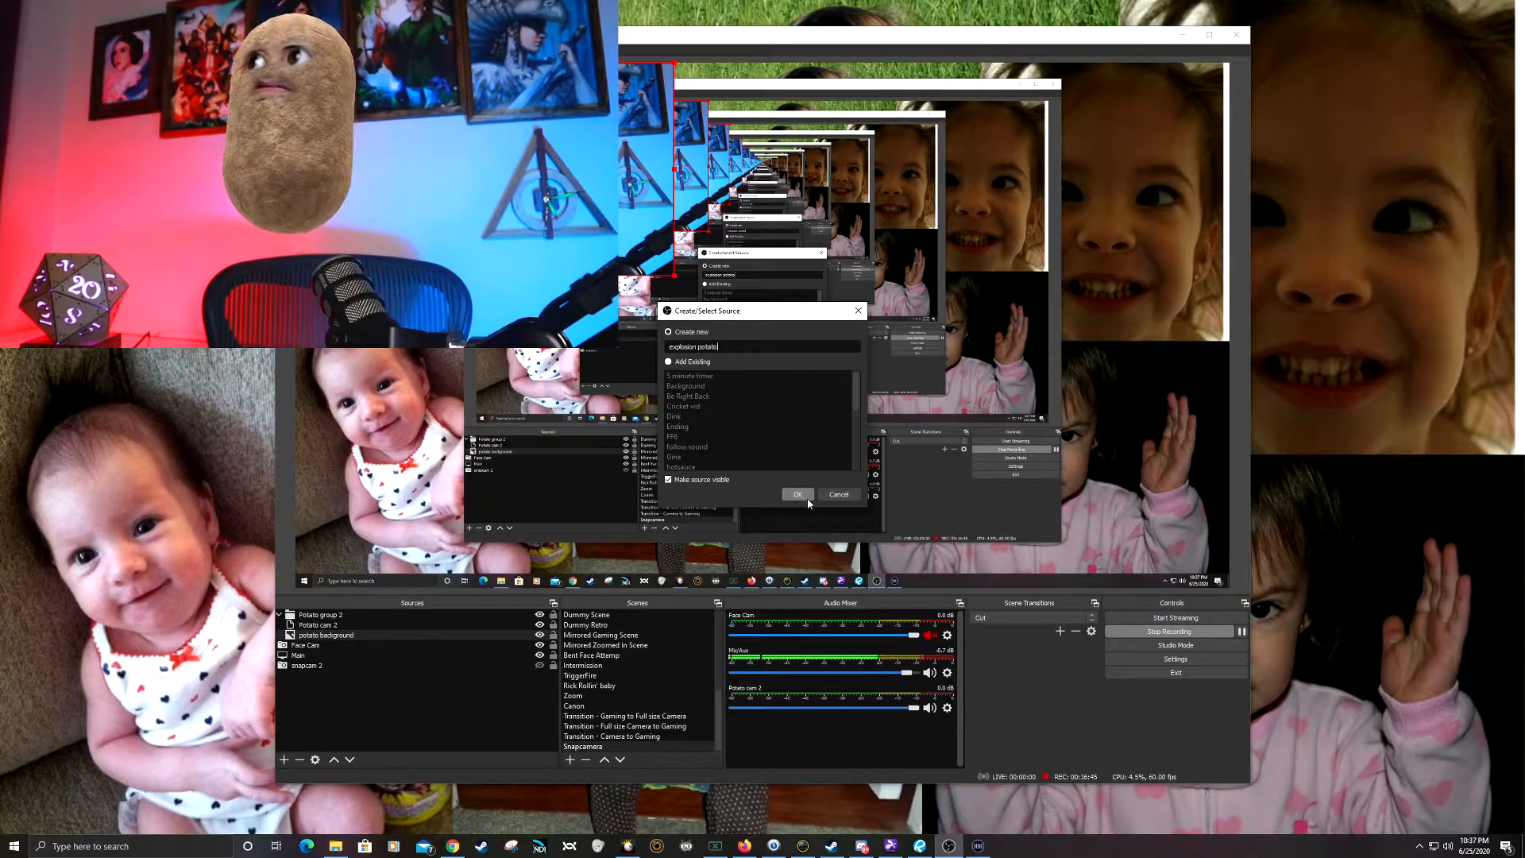
pyautogui.click(807, 498)
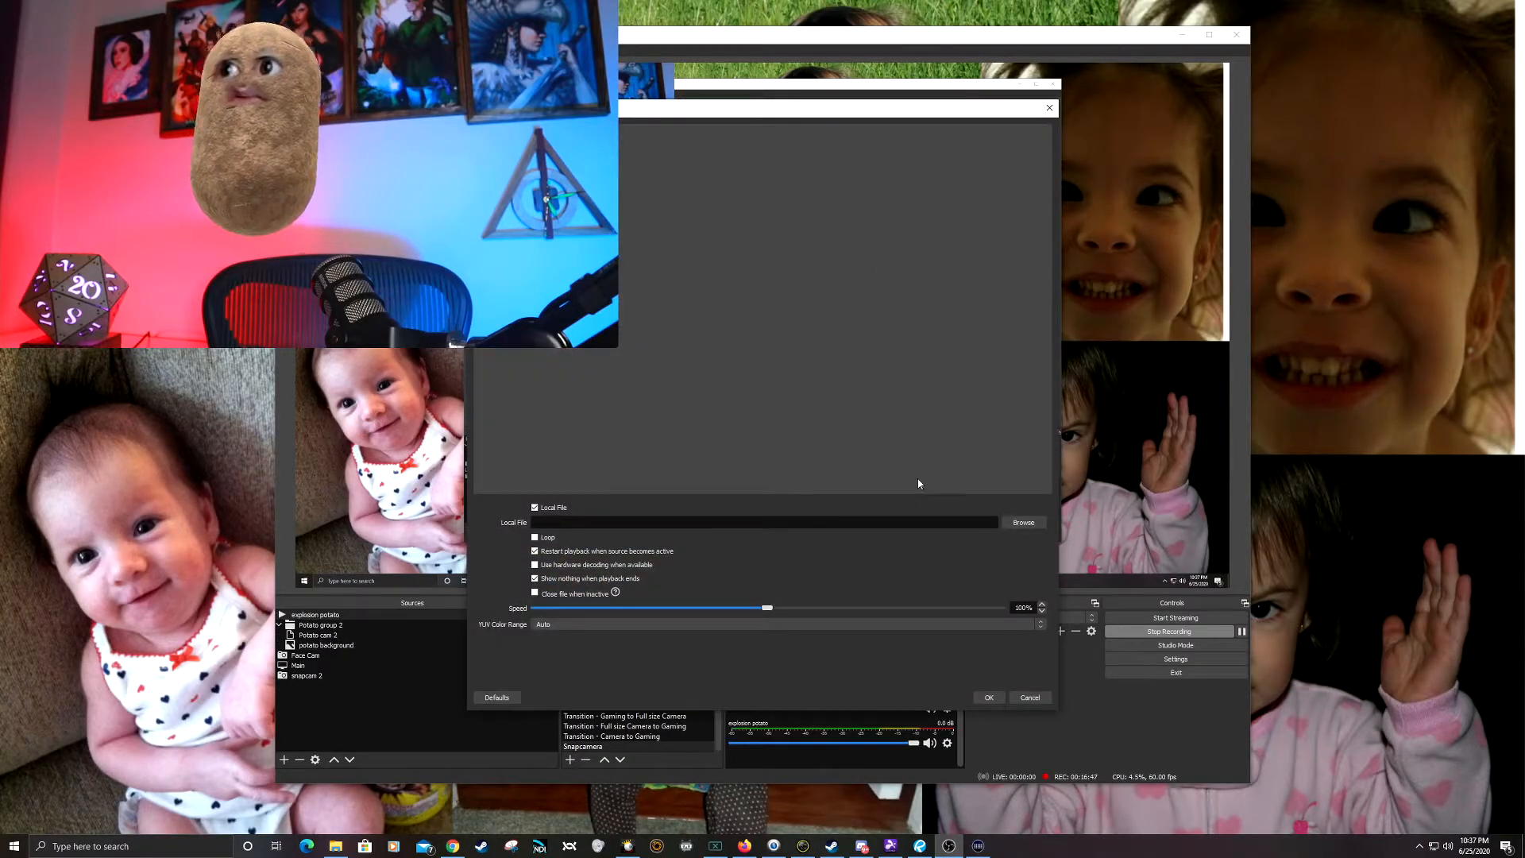
# Step: Load Greenscreen Vanishing Effect HD.mp4 from Downloads as the local file of explosion potato and accept its properties
pyautogui.click(1043, 522)
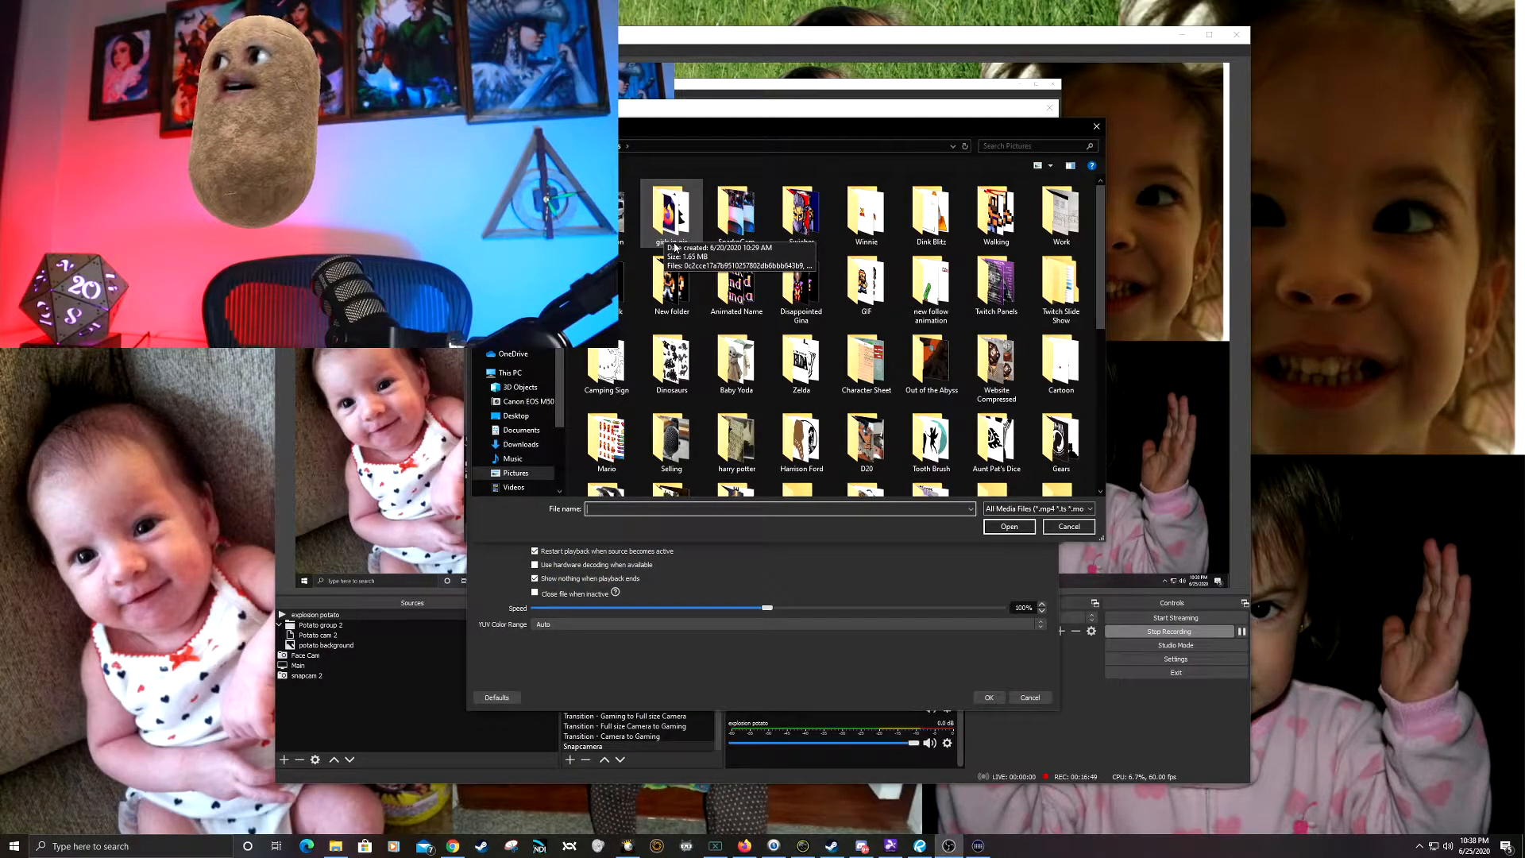
pyautogui.click(521, 444)
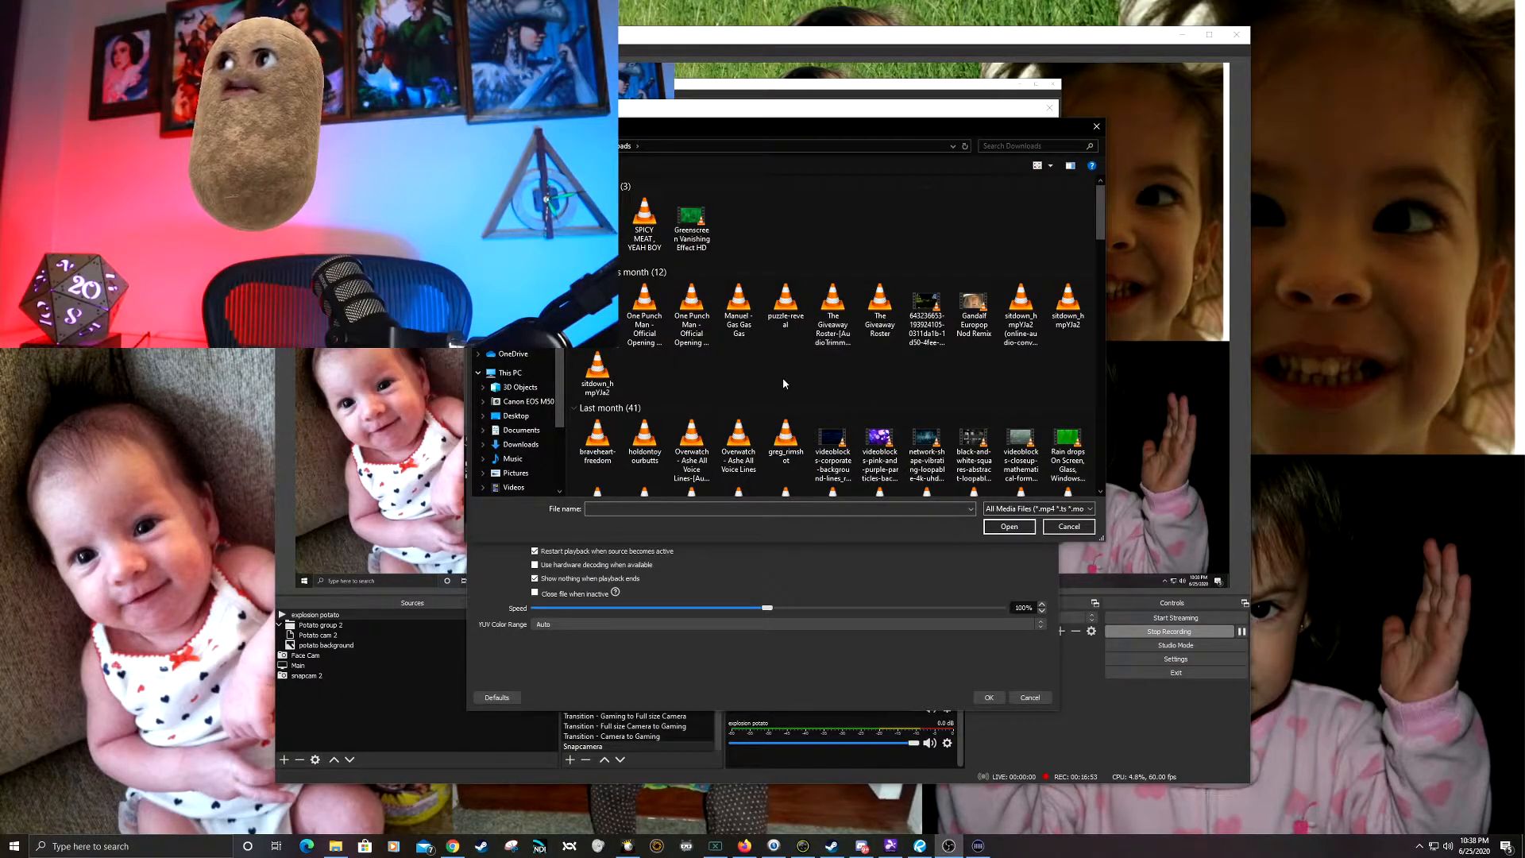
pyautogui.click(691, 225)
pyautogui.click(1009, 526)
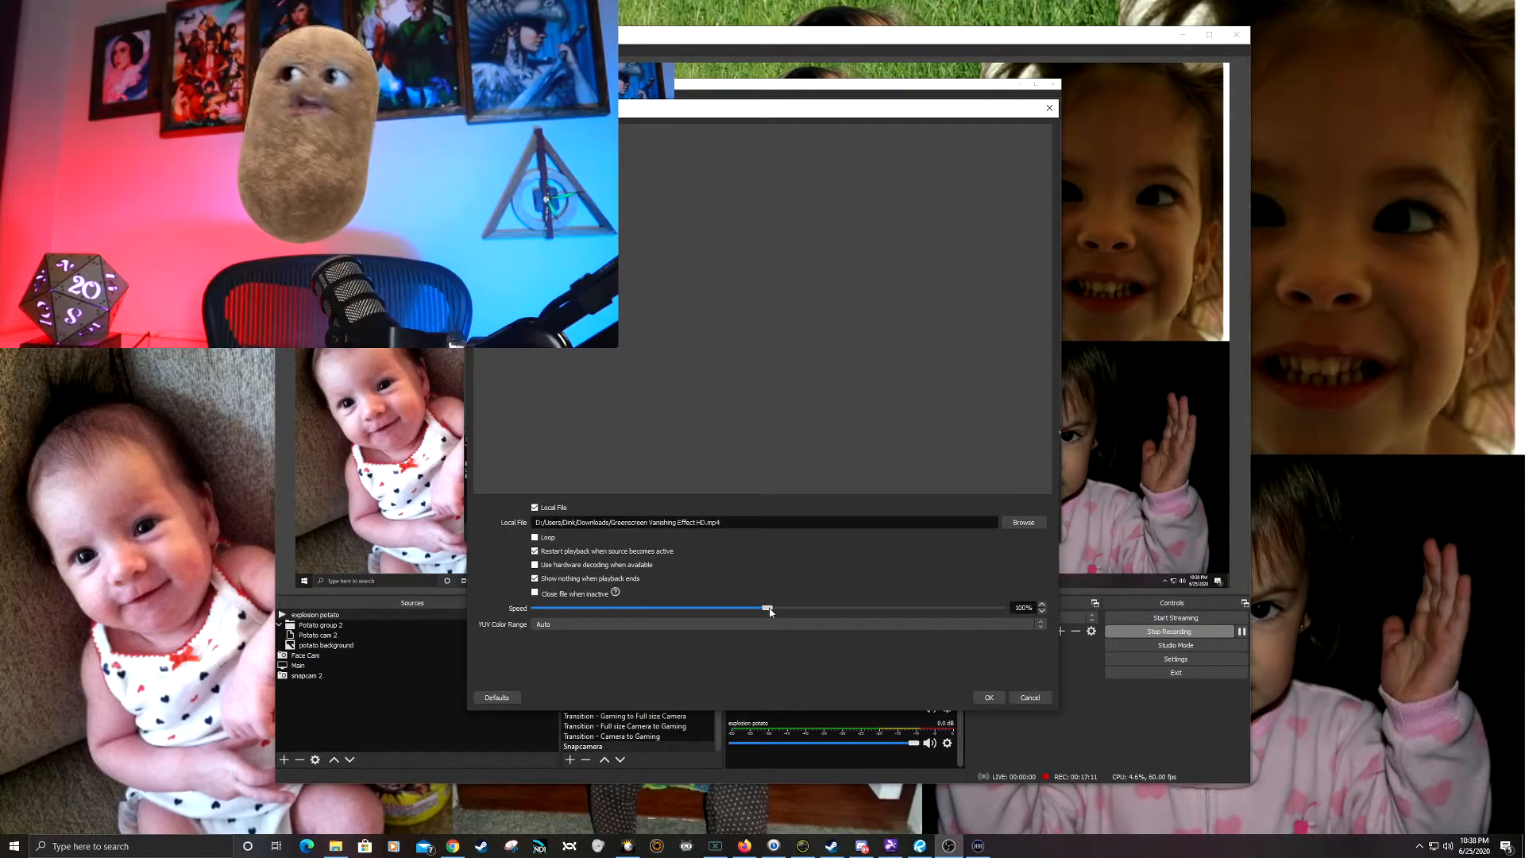
pyautogui.click(989, 698)
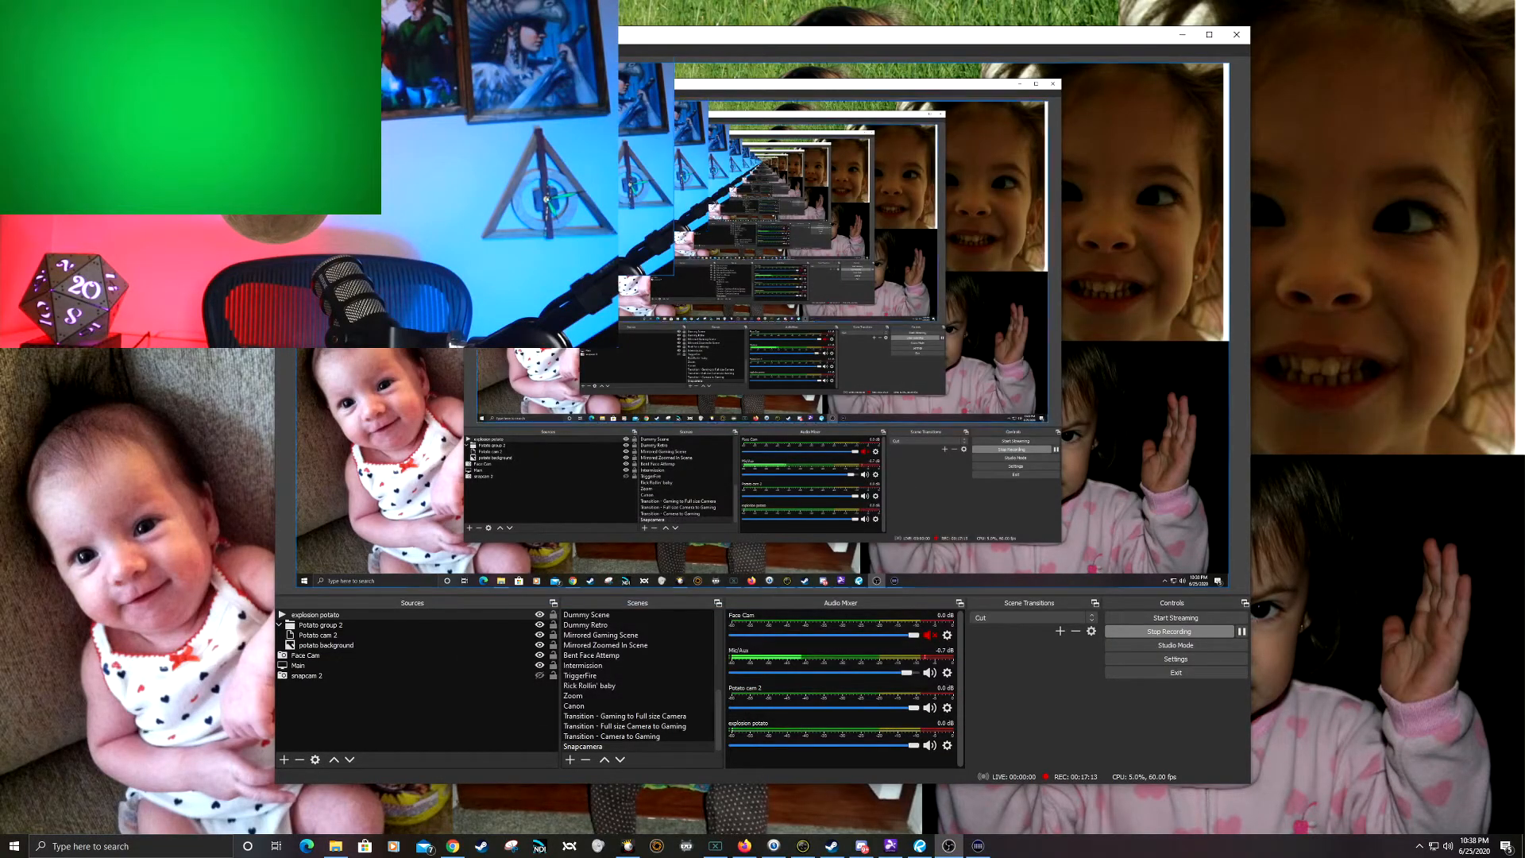
# Step: Enlarge the explosion potato video to cover the face cam area in the canvas and select its source
pyautogui.moveTo(595, 232); pyautogui.dragTo(675, 275)
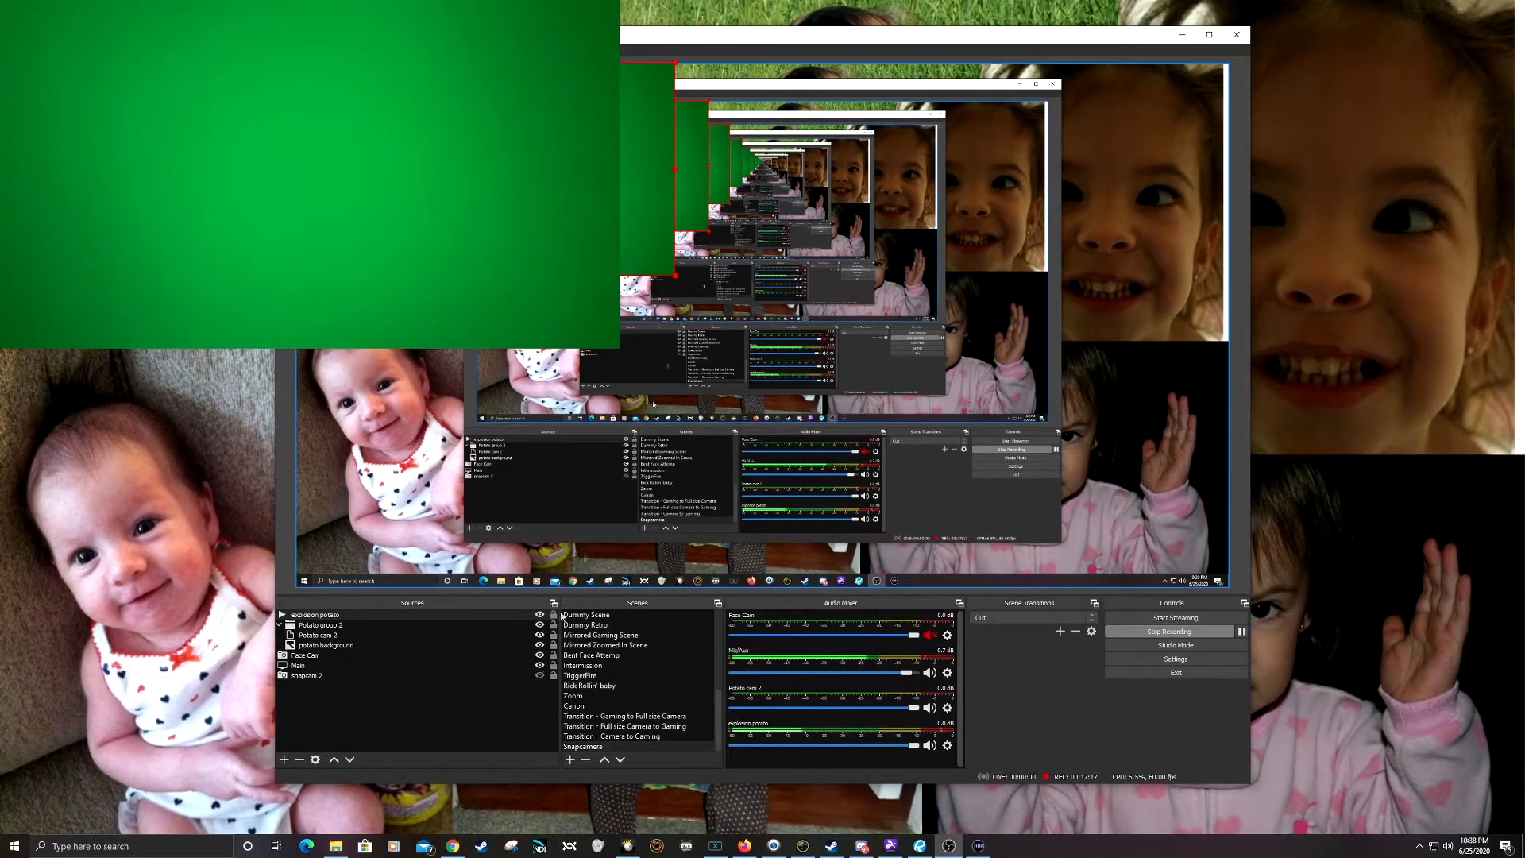
pyautogui.moveTo(334, 616); pyautogui.dragTo(343, 618)
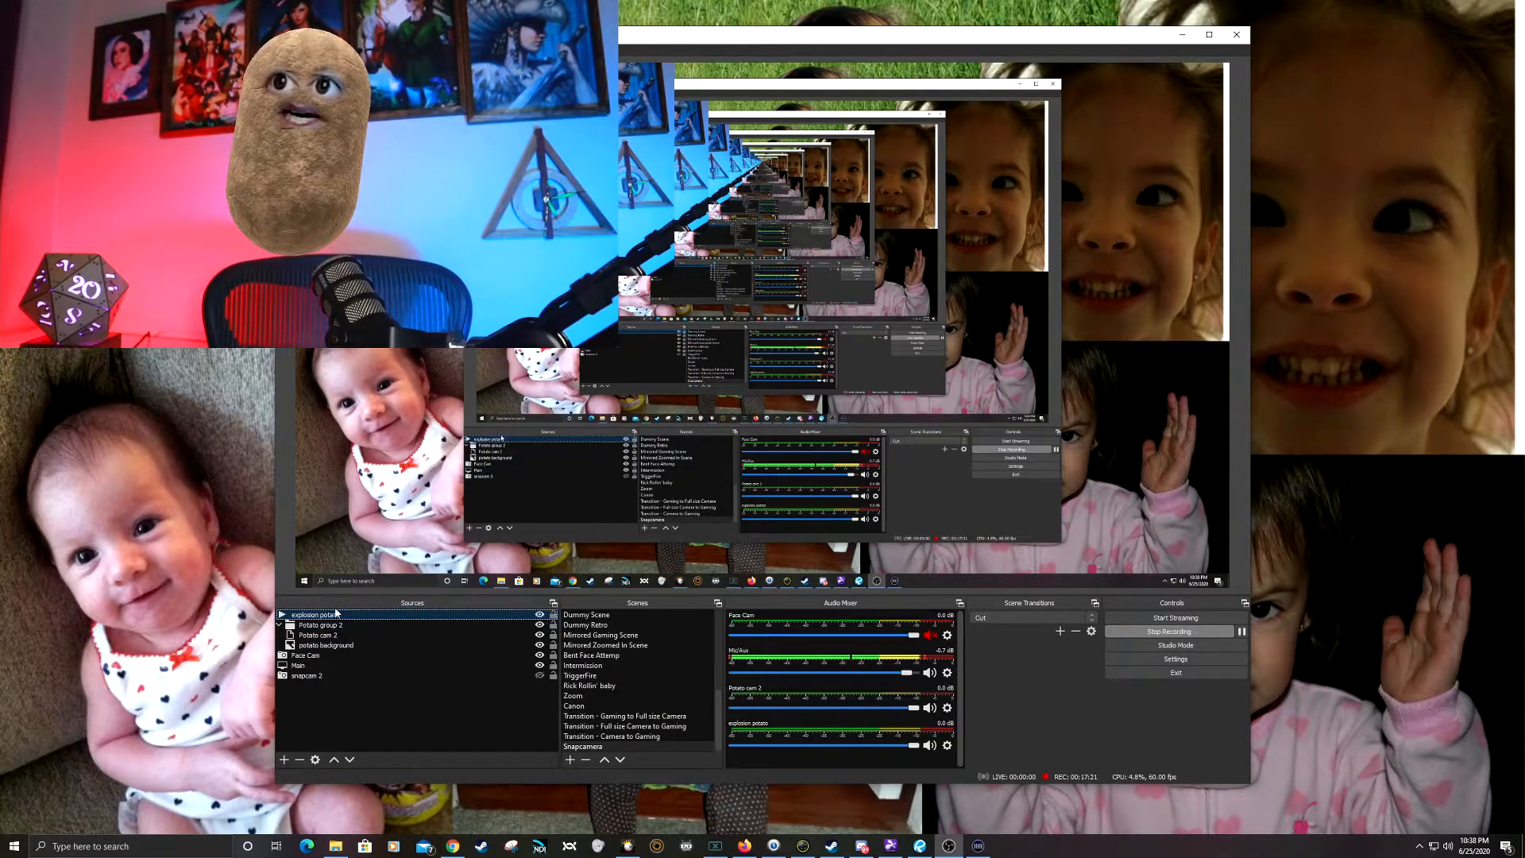
# Step: Replay the explosion potato source by hiding and showing it, and add a Chroma Key effect filter with the default green key
pyautogui.click(539, 615)
pyautogui.click(540, 615)
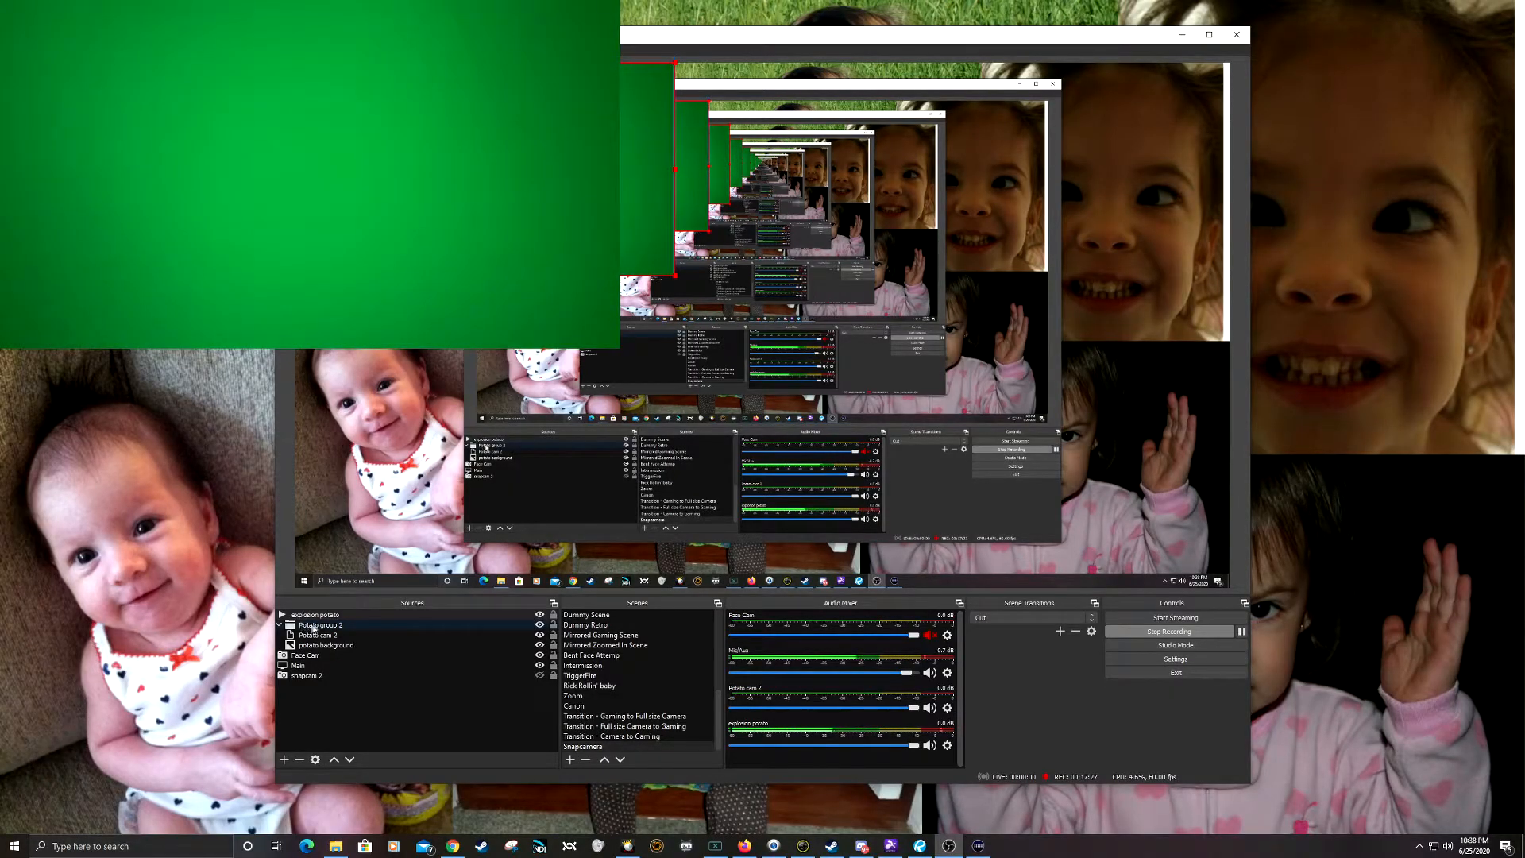
pyautogui.rightClick(343, 617)
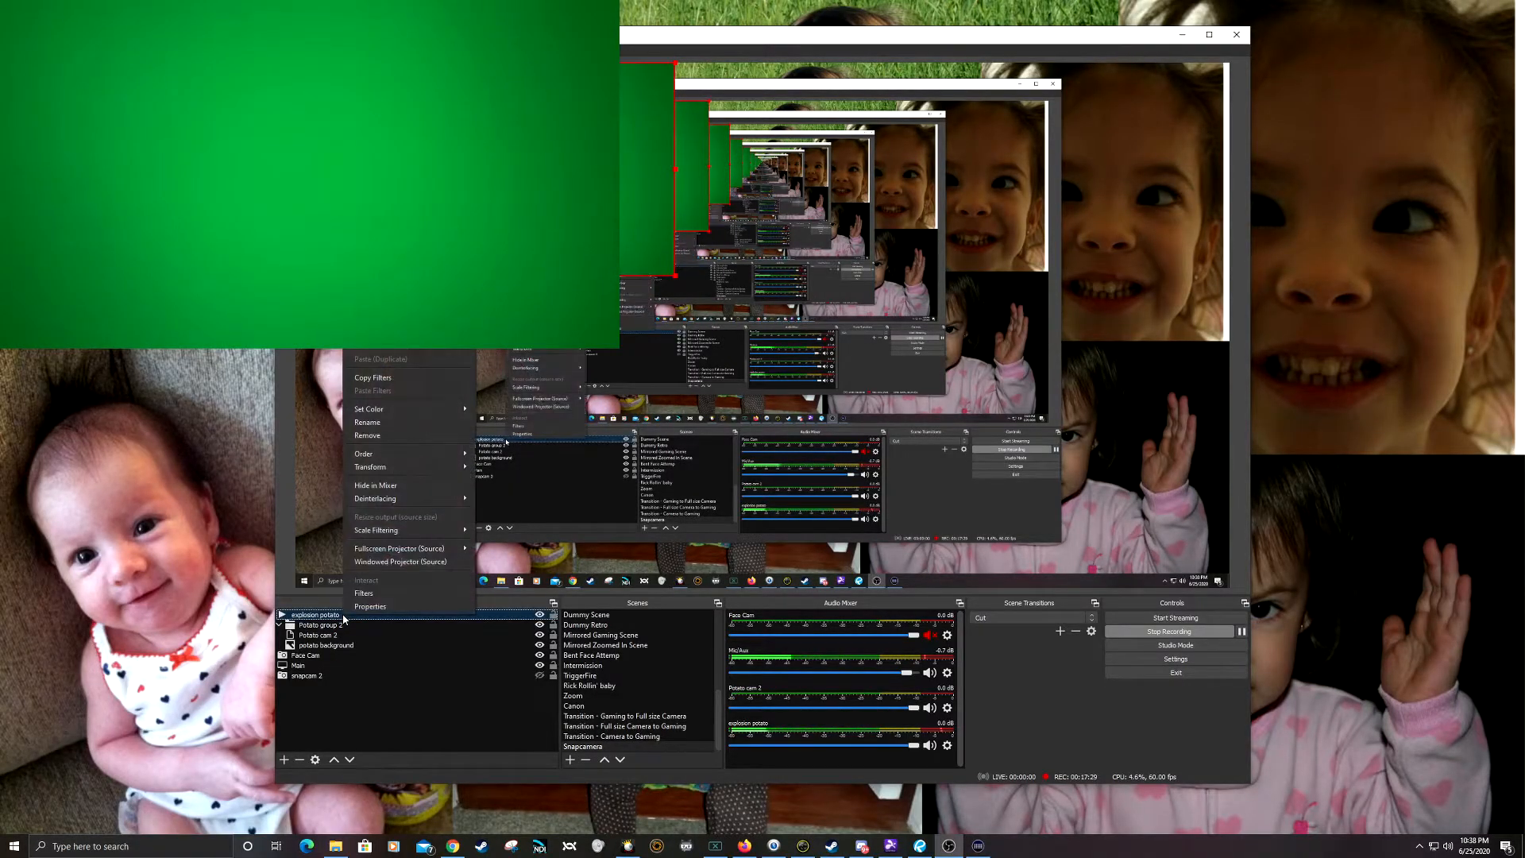
pyautogui.click(378, 592)
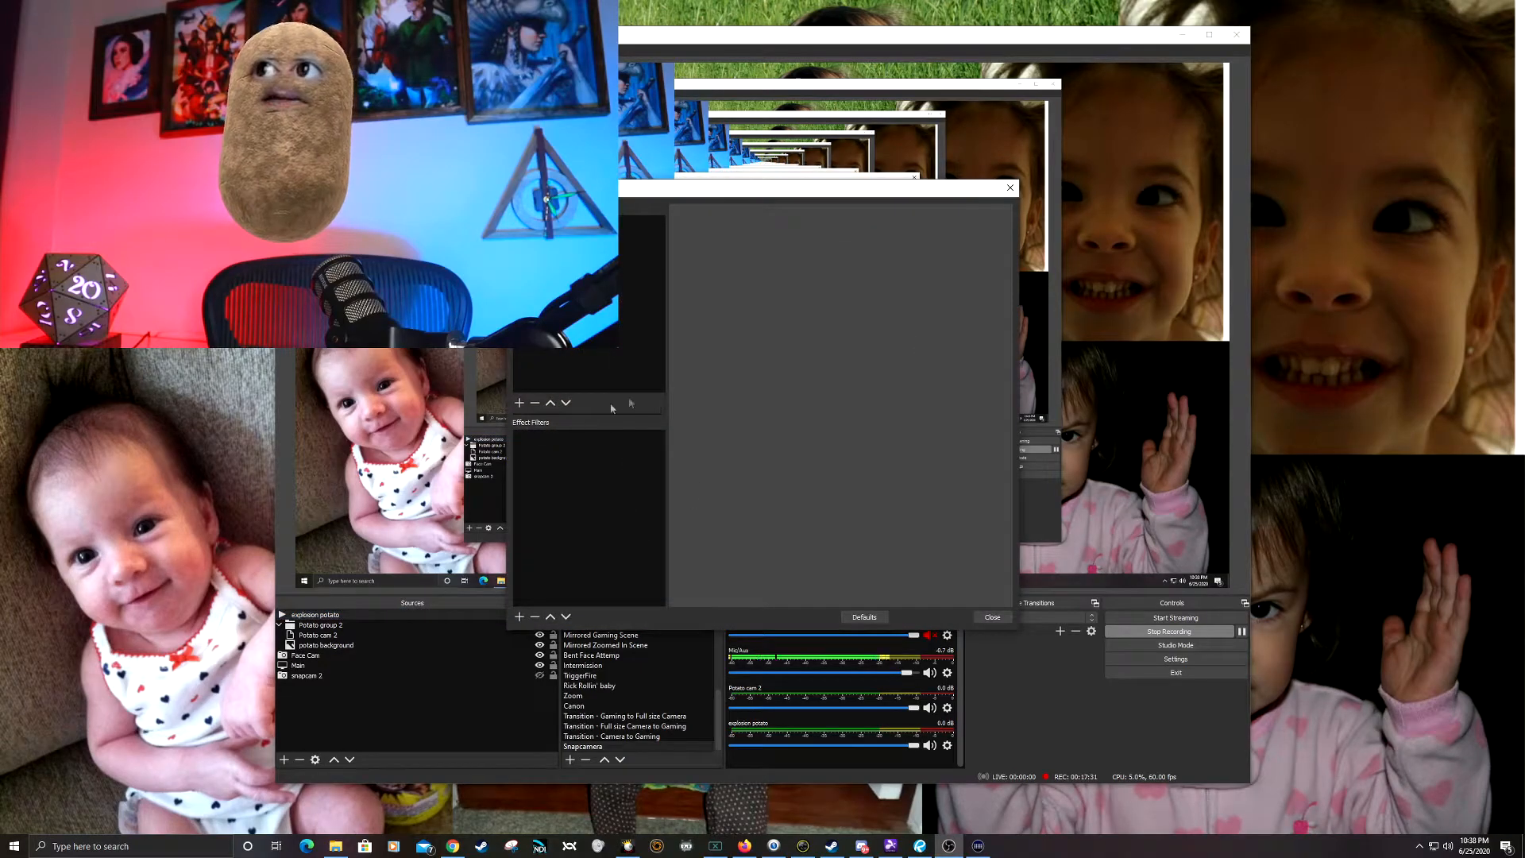
pyautogui.click(519, 618)
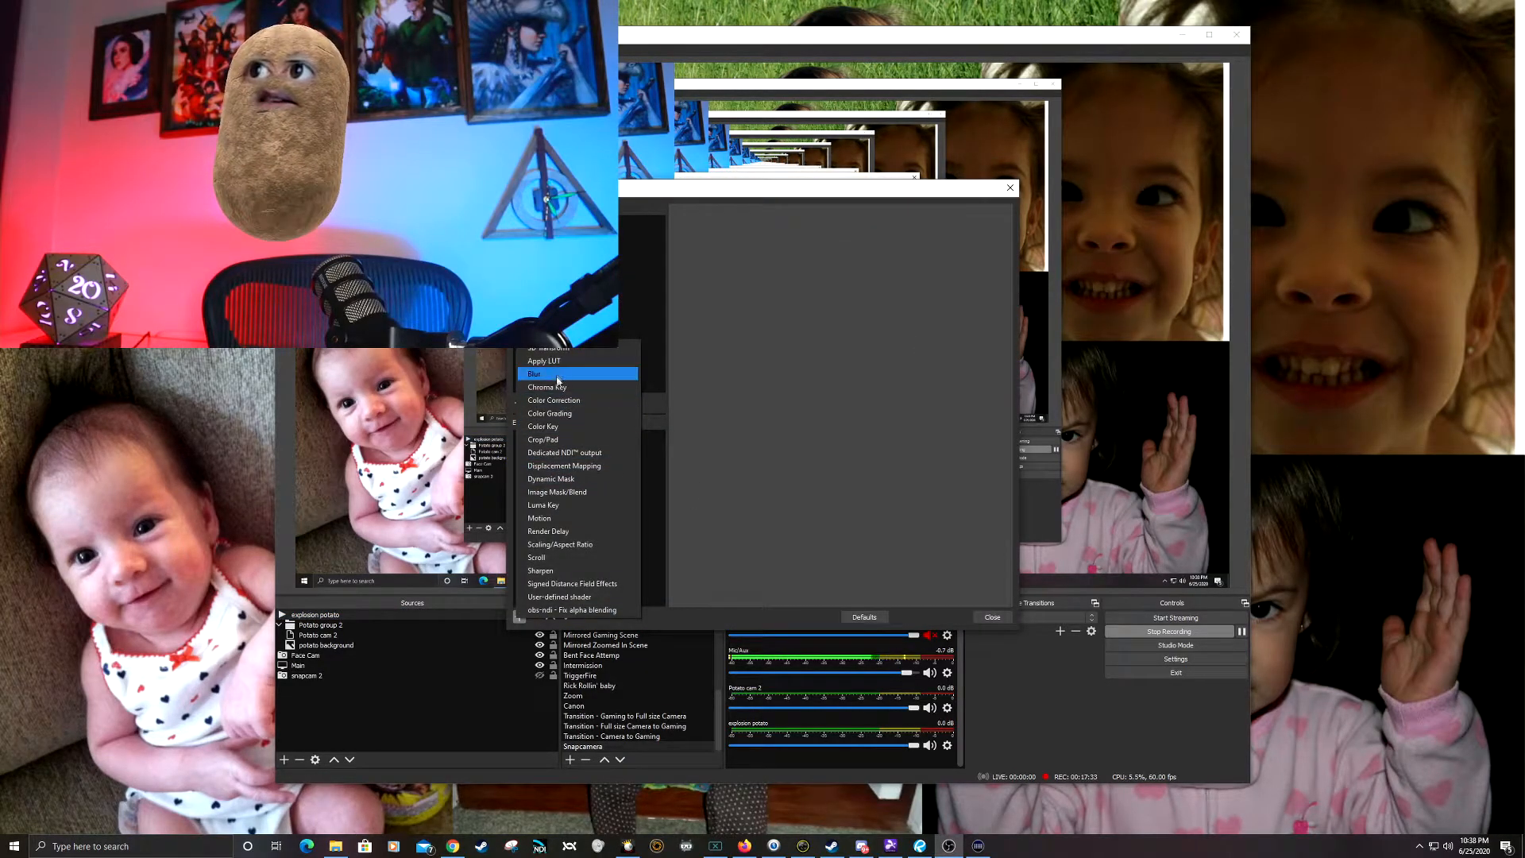
pyautogui.click(556, 387)
pyautogui.click(738, 433)
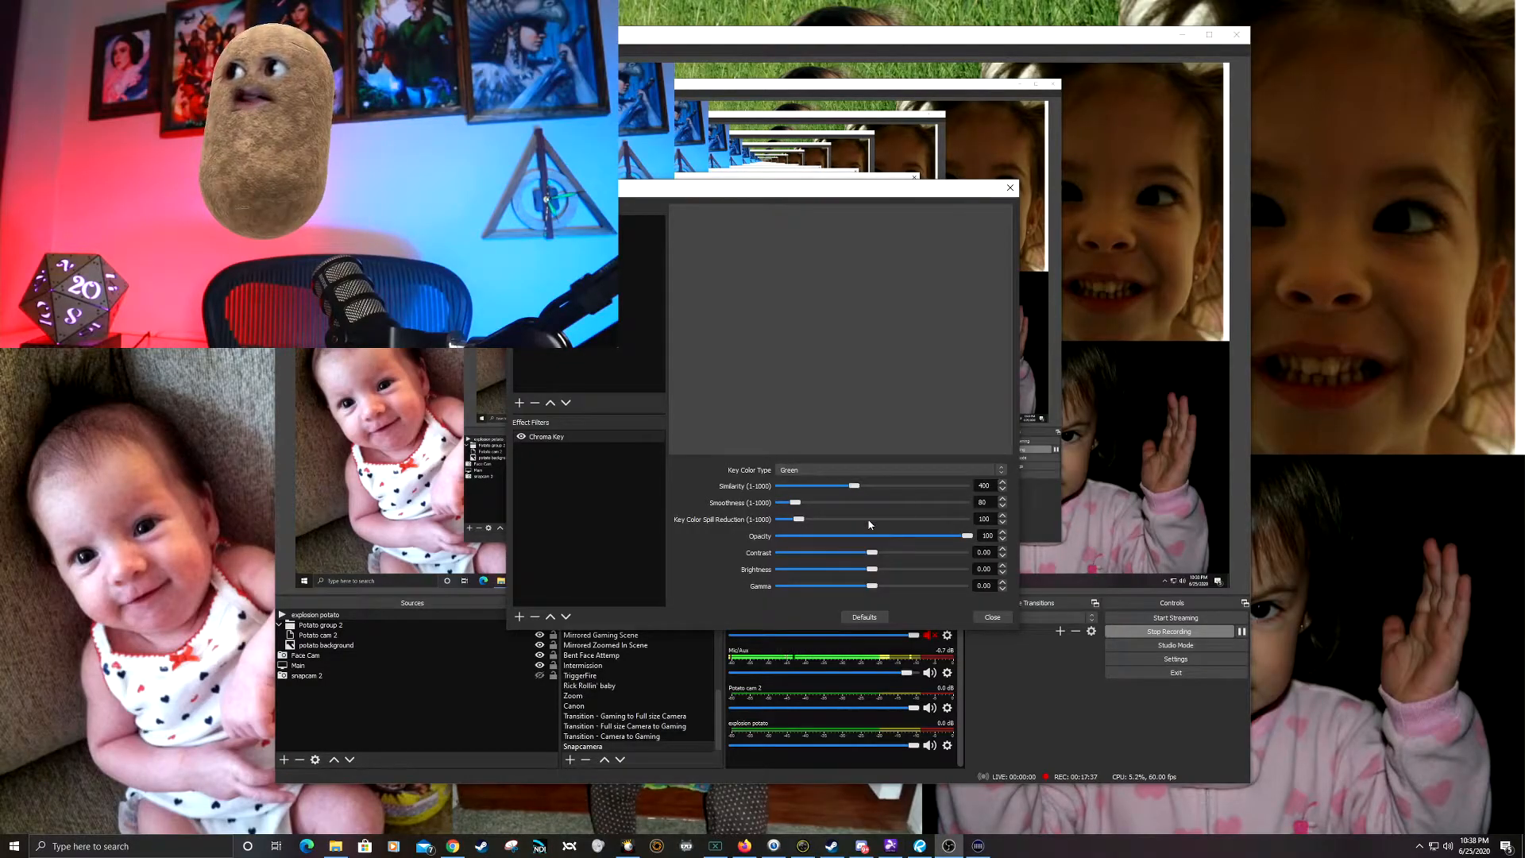
pyautogui.click(992, 617)
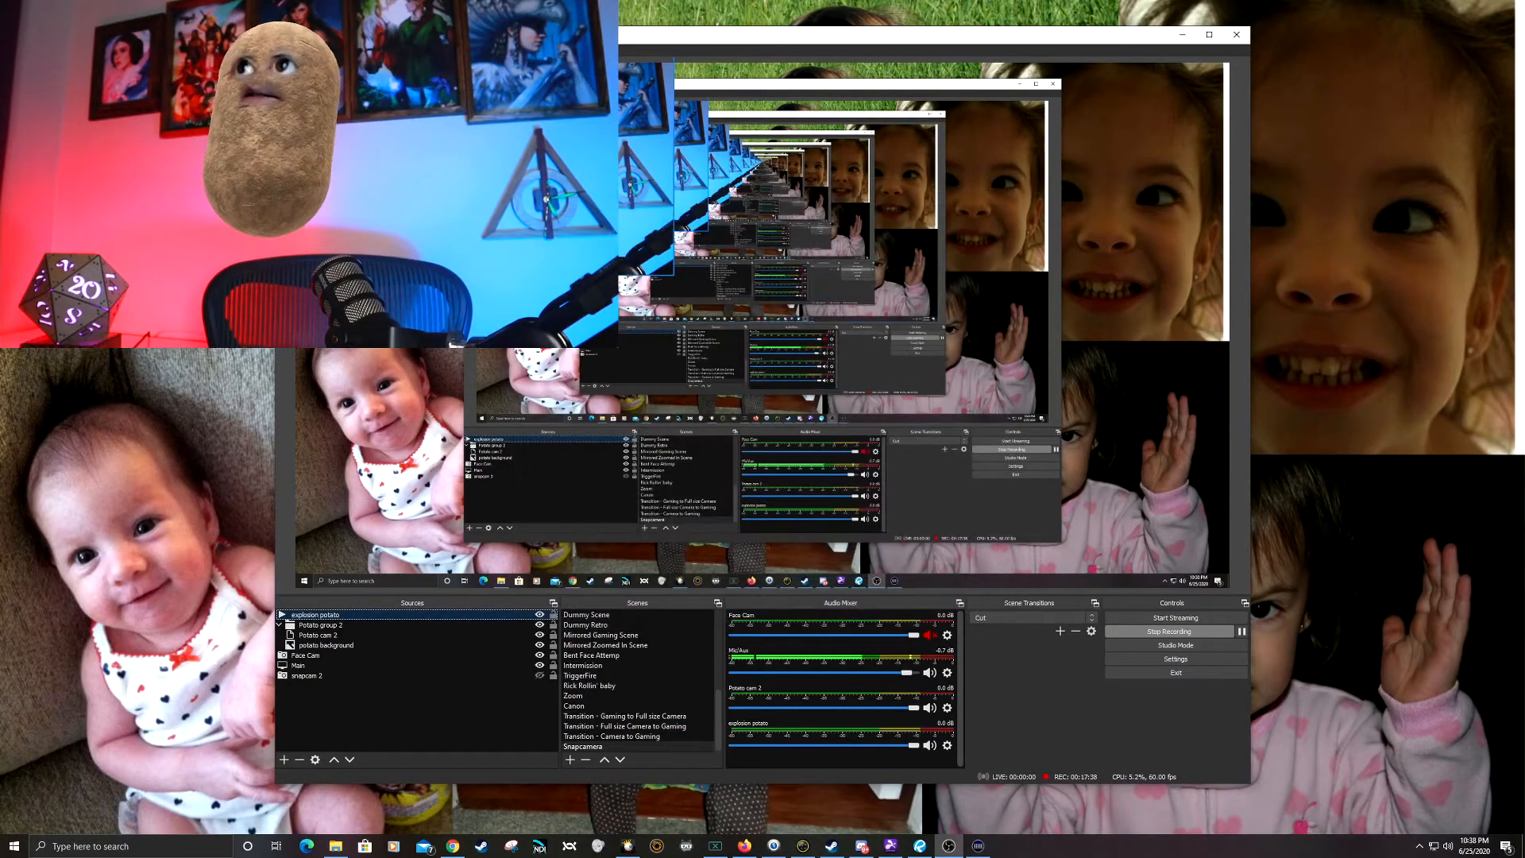
# Step: Review the local file and playback options in the explosion potato properties and accept them
pyautogui.rightClick(337, 615)
pyautogui.click(323, 616)
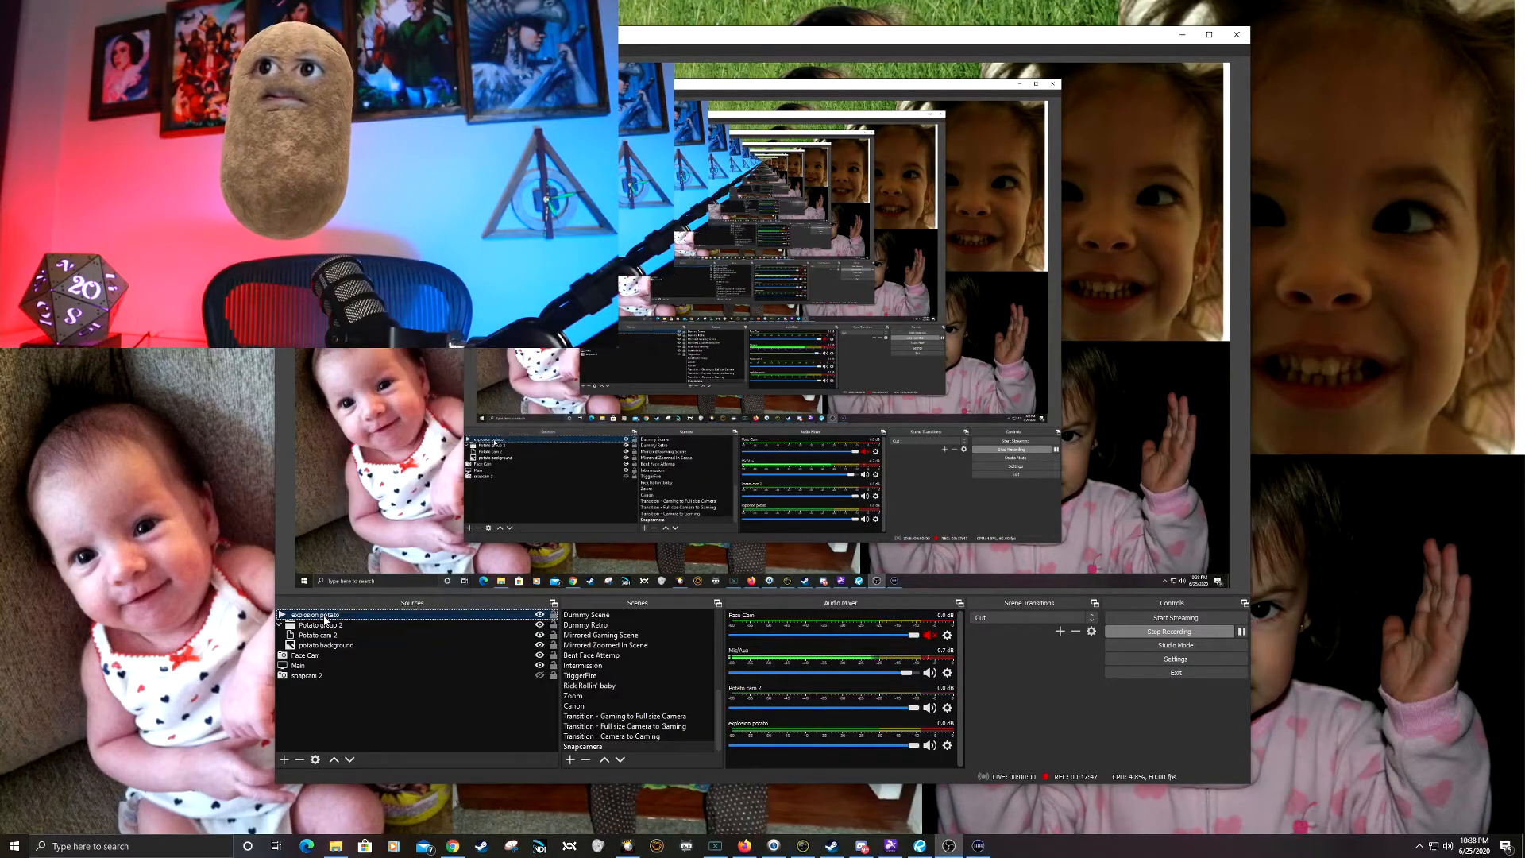
pyautogui.doubleClick(324, 617)
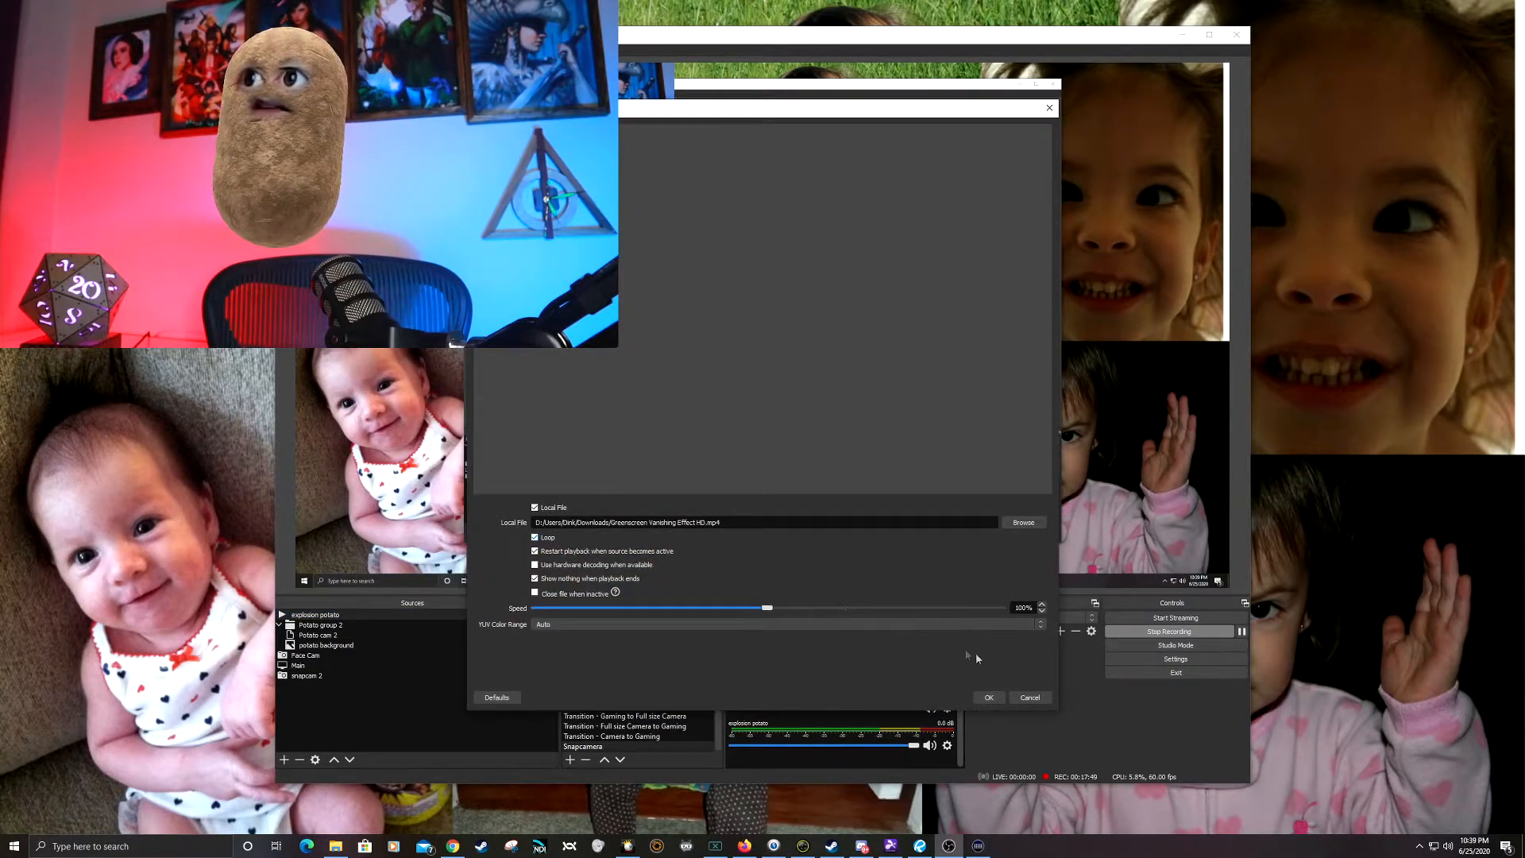
pyautogui.click(989, 697)
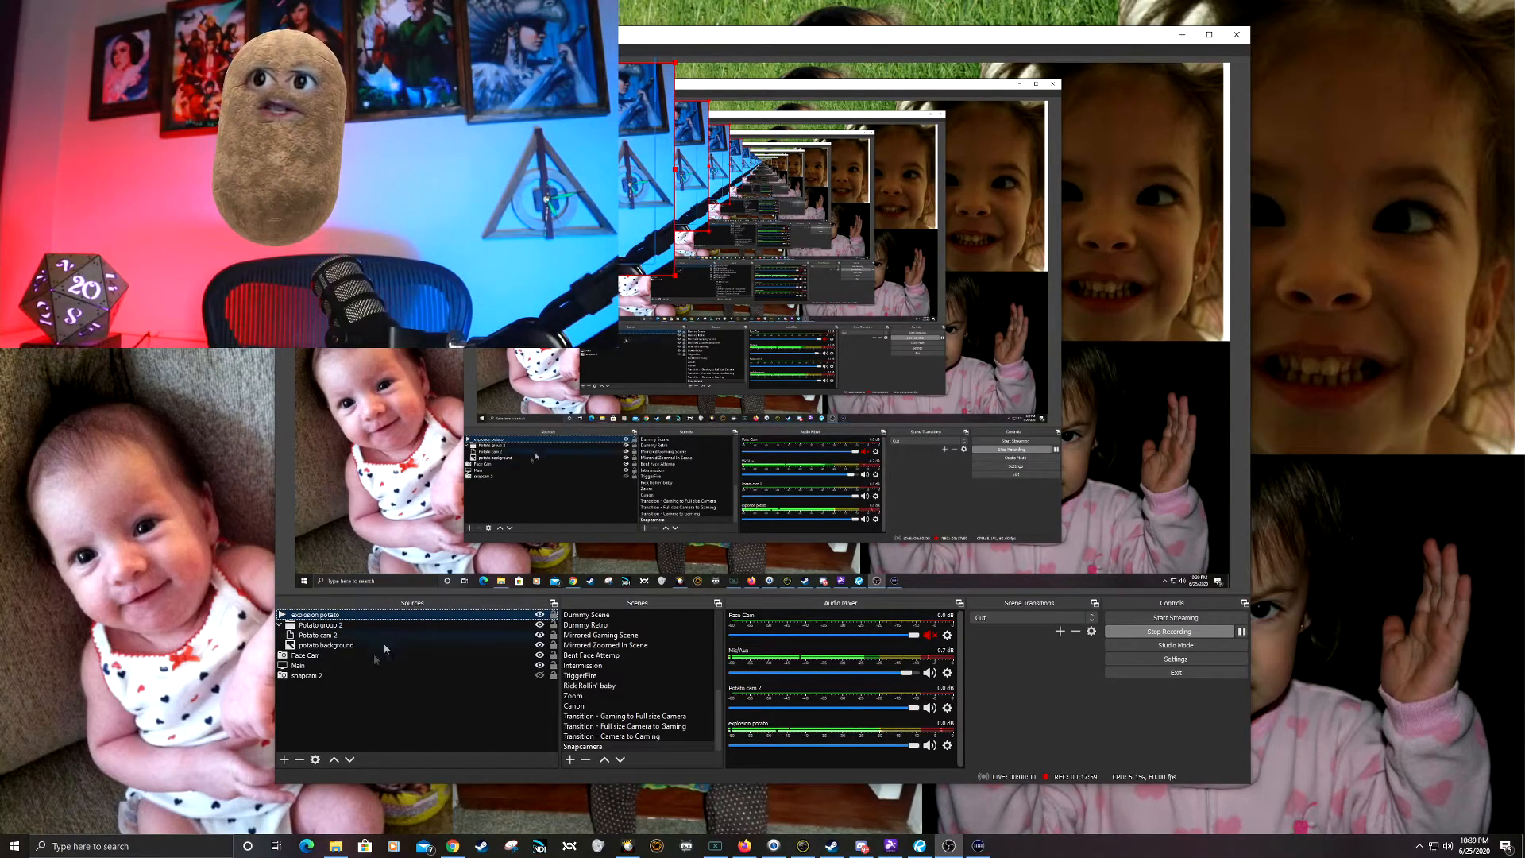
# Step: Set the Similarity of explosion potato's Chroma Key filter to 444 and close the filters
pyautogui.rightClick(395, 618)
pyautogui.click(427, 594)
pyautogui.click(554, 441)
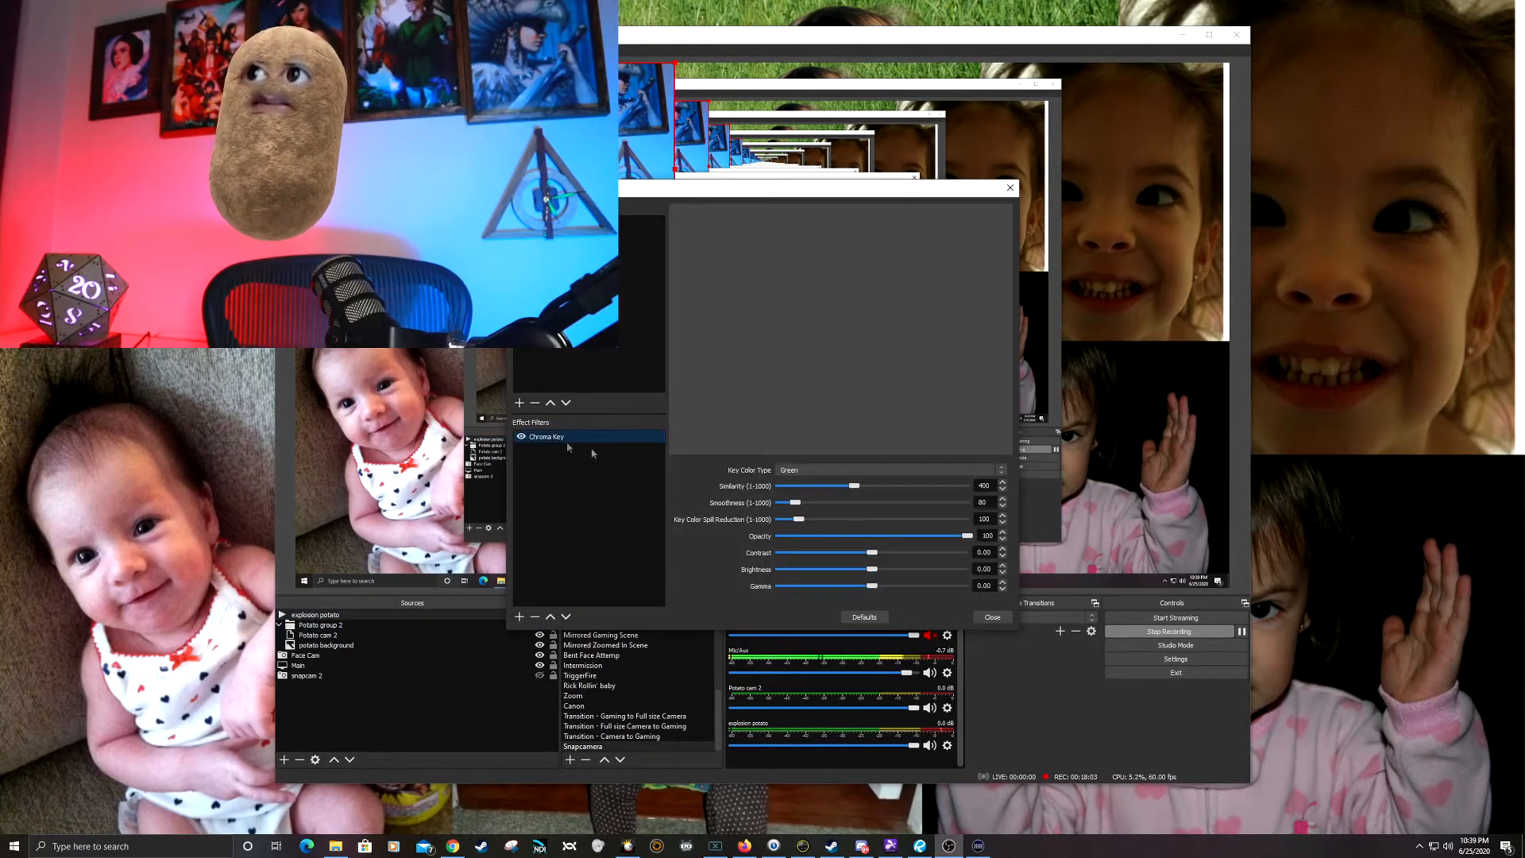
pyautogui.moveTo(855, 489); pyautogui.dragTo(861, 490)
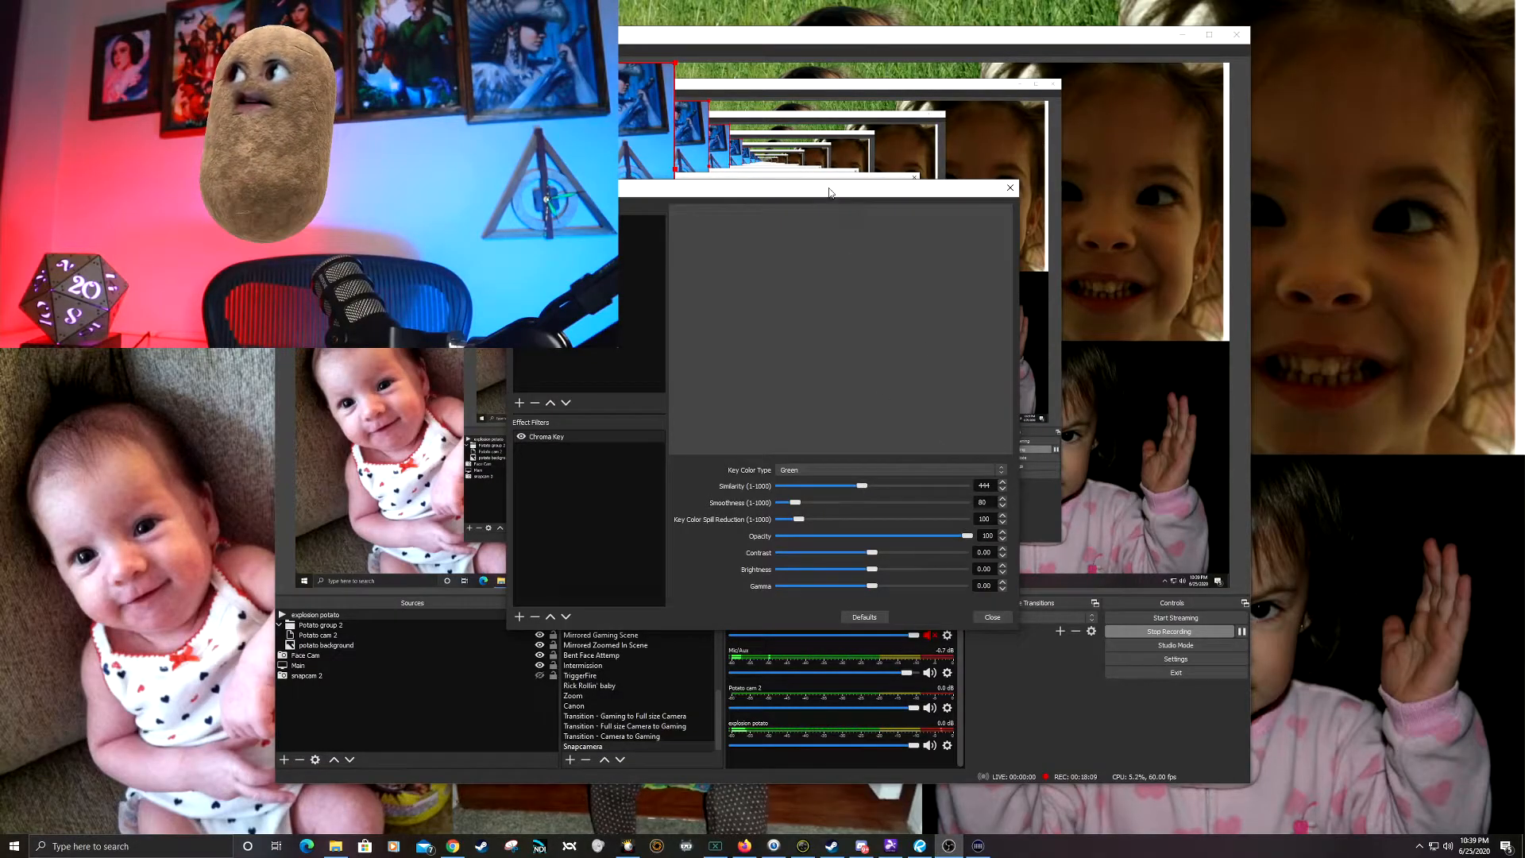
pyautogui.moveTo(830, 190); pyautogui.dragTo(968, 212)
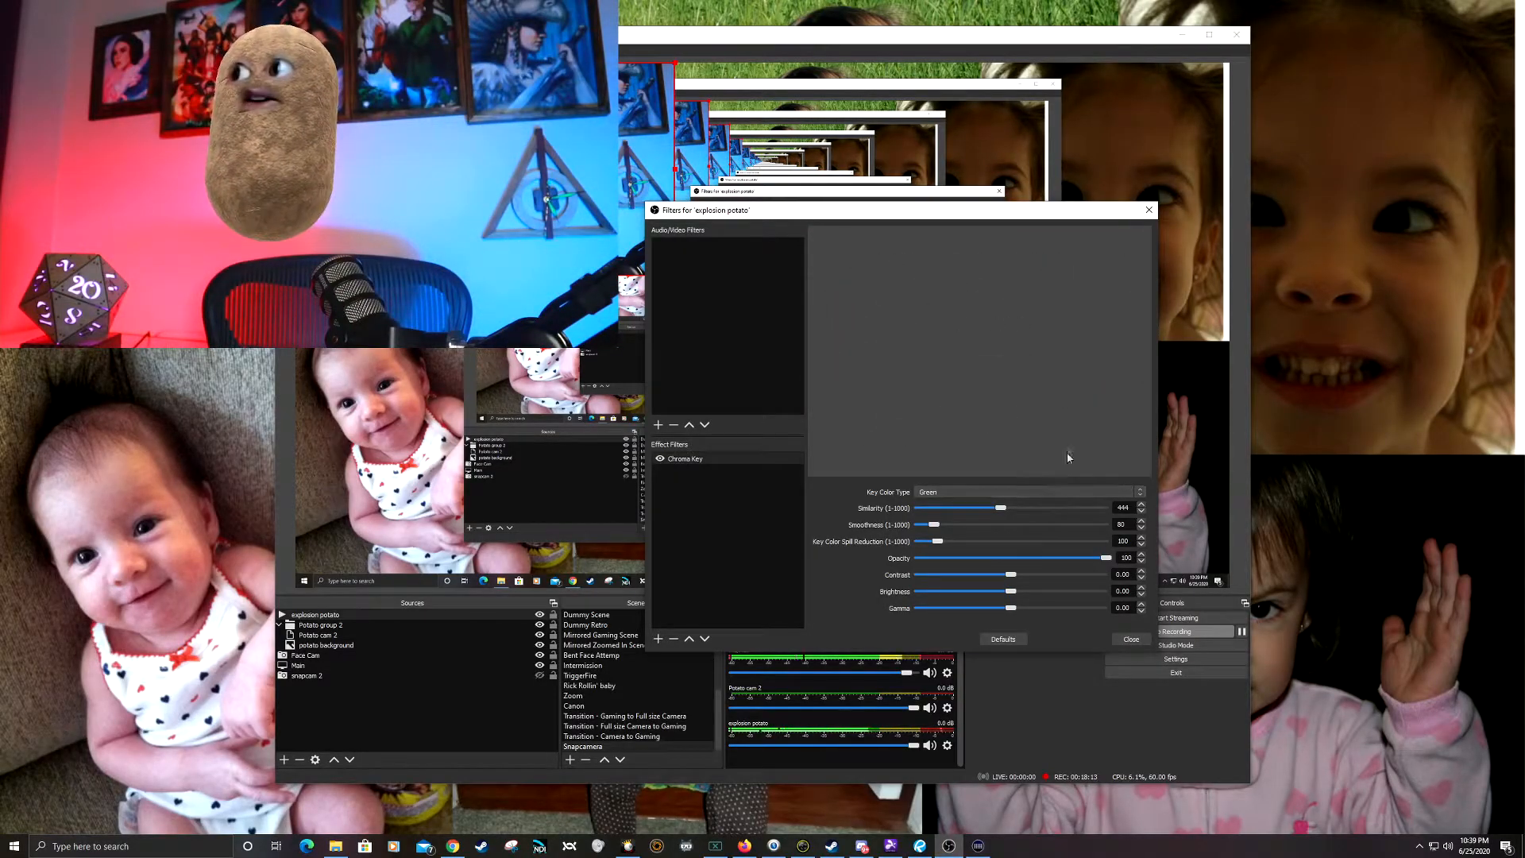
pyautogui.click(1131, 640)
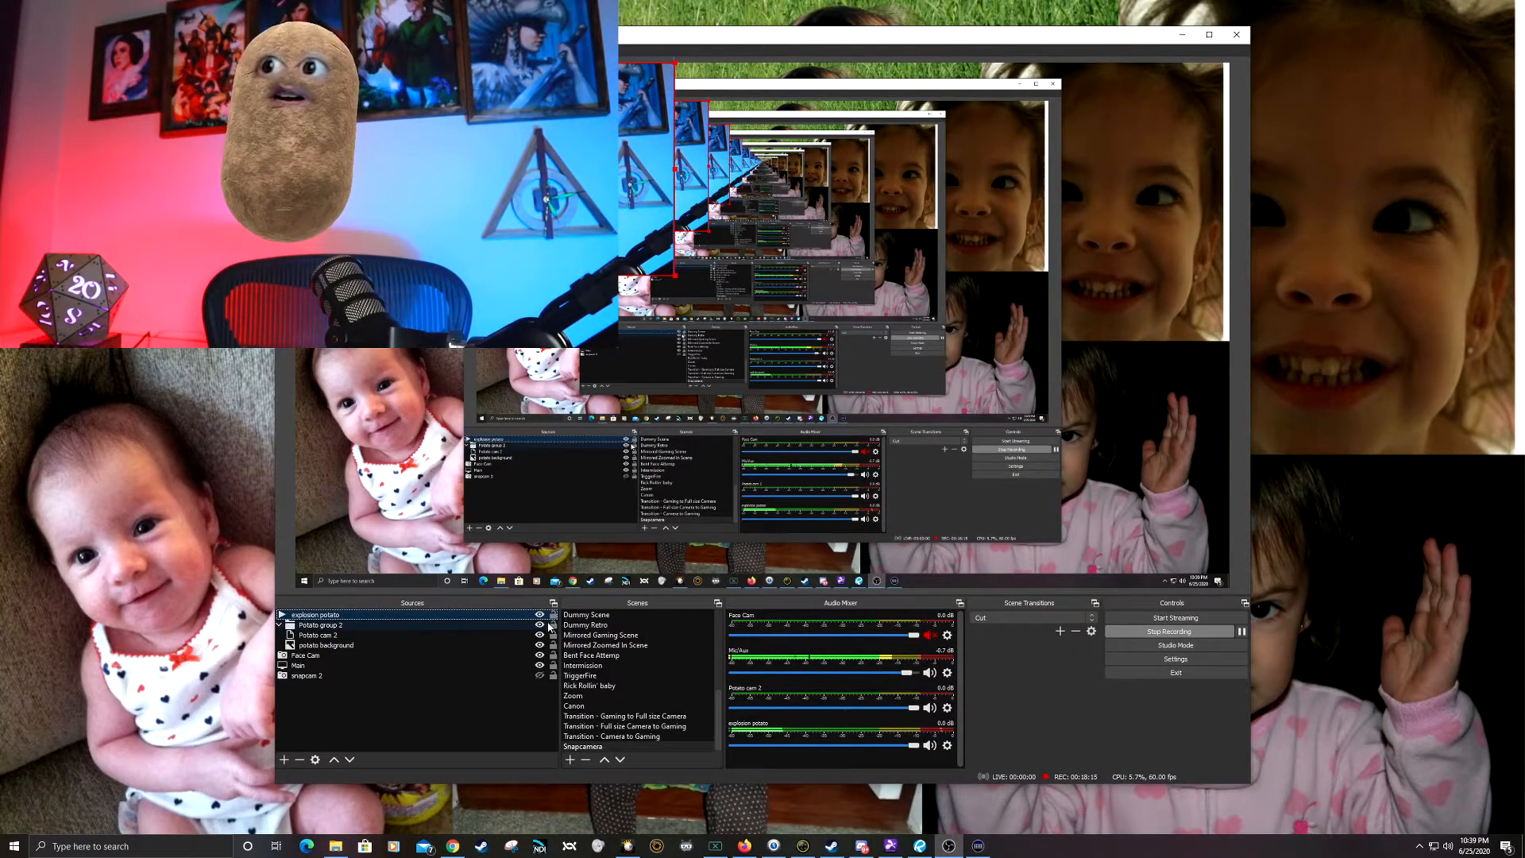
# Step: Recheck the loop and restart options of explosion potato, and toggle its visibility to replay the explosion over the potato
pyautogui.doubleClick(357, 616)
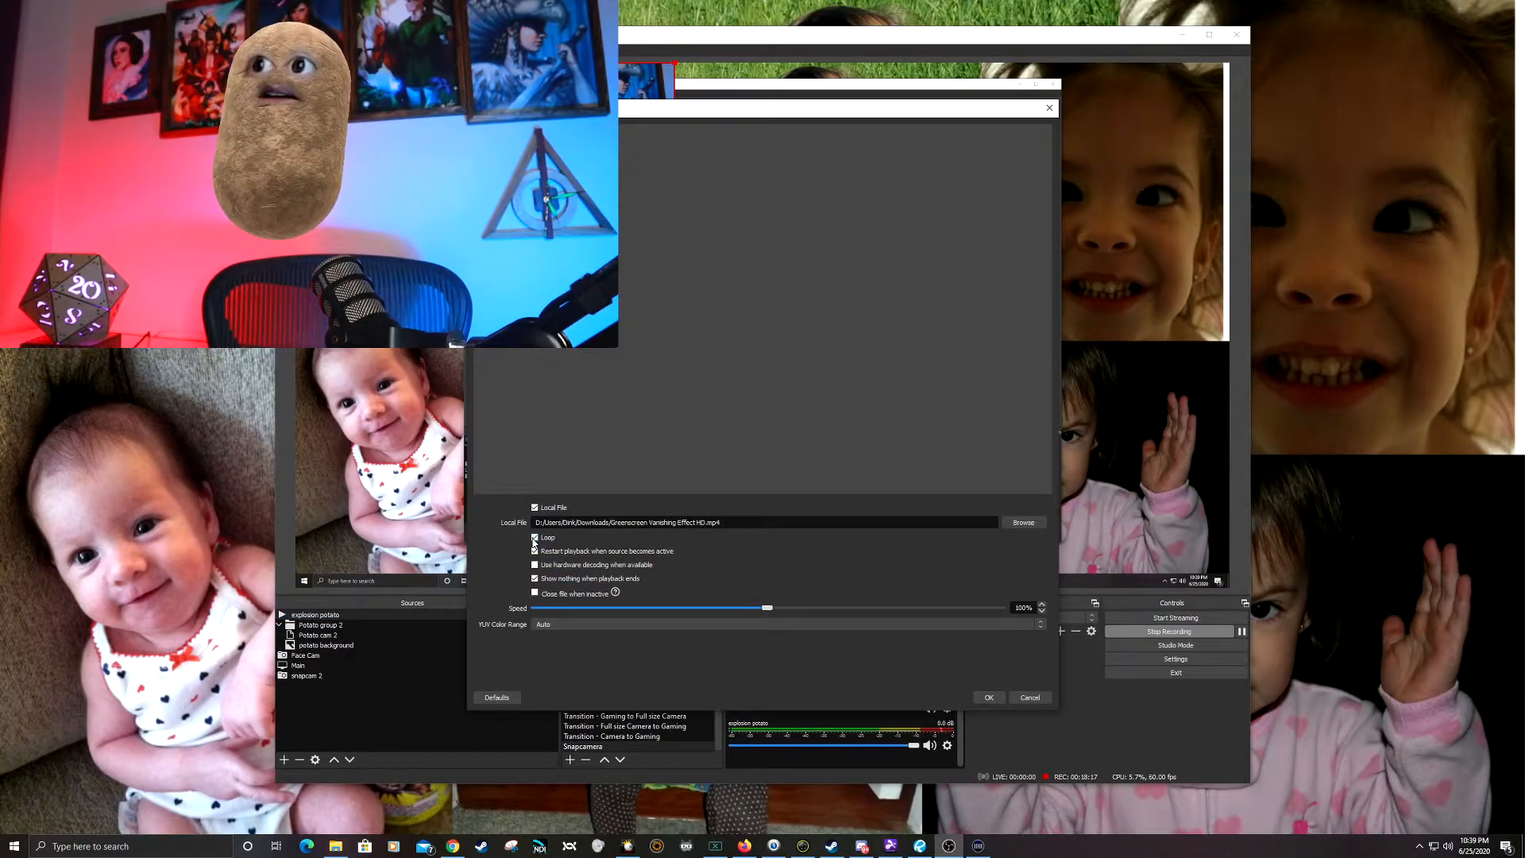
pyautogui.click(990, 697)
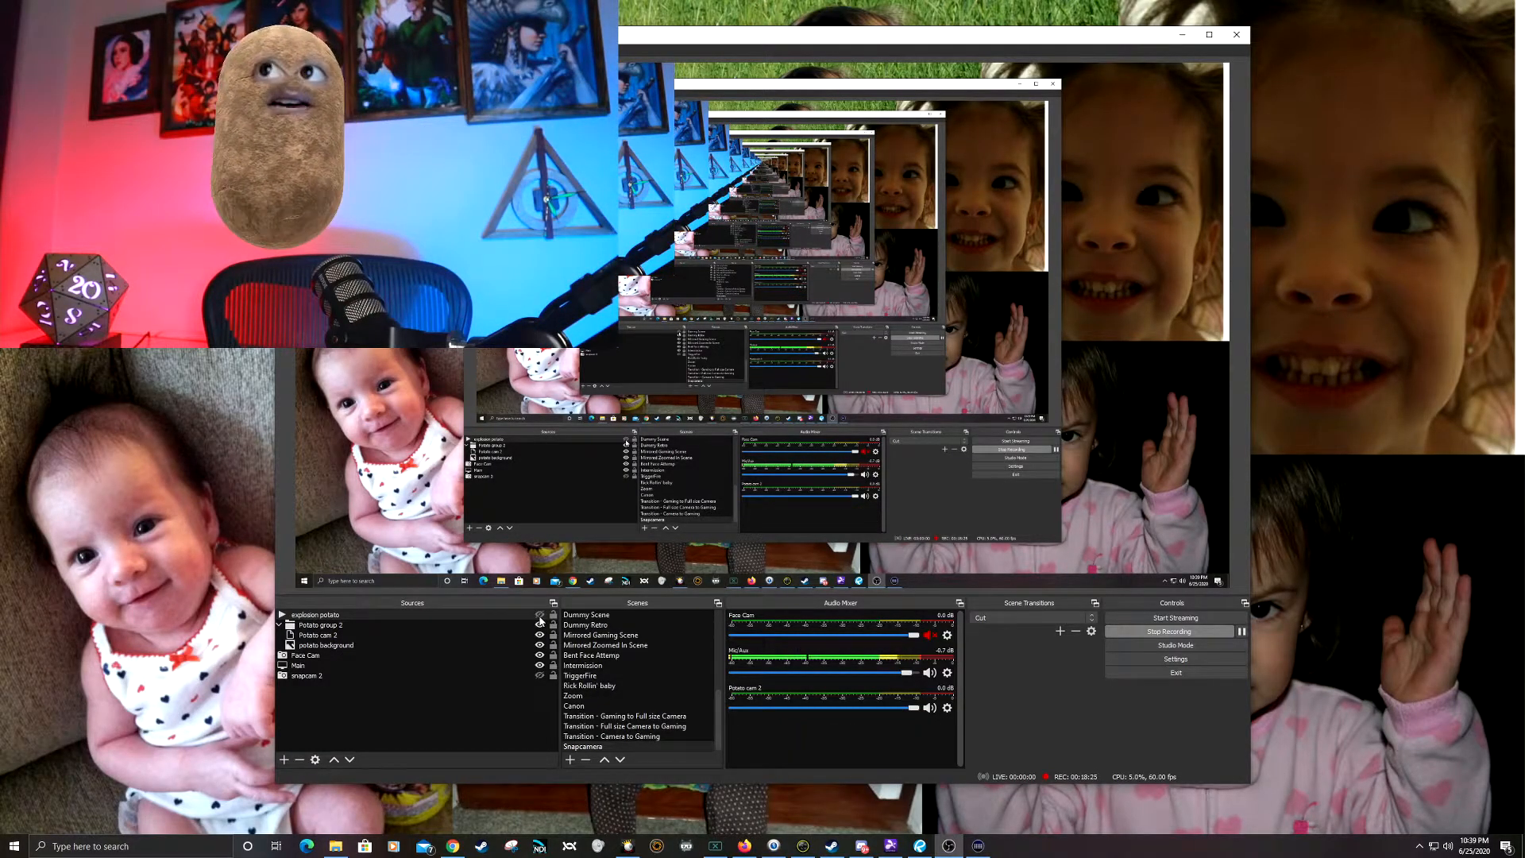
pyautogui.click(539, 614)
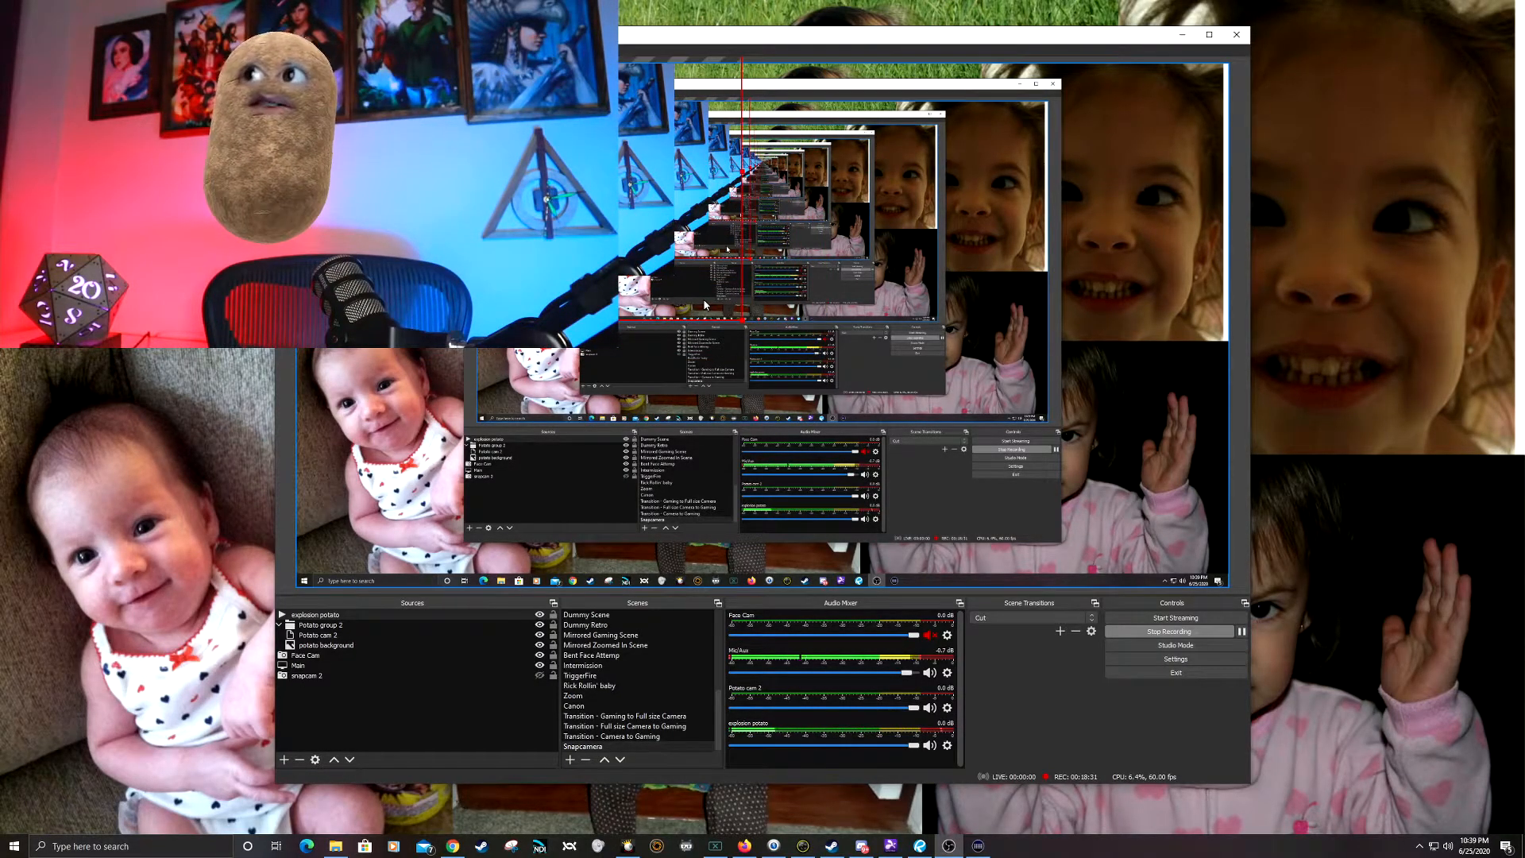
pyautogui.click(540, 617)
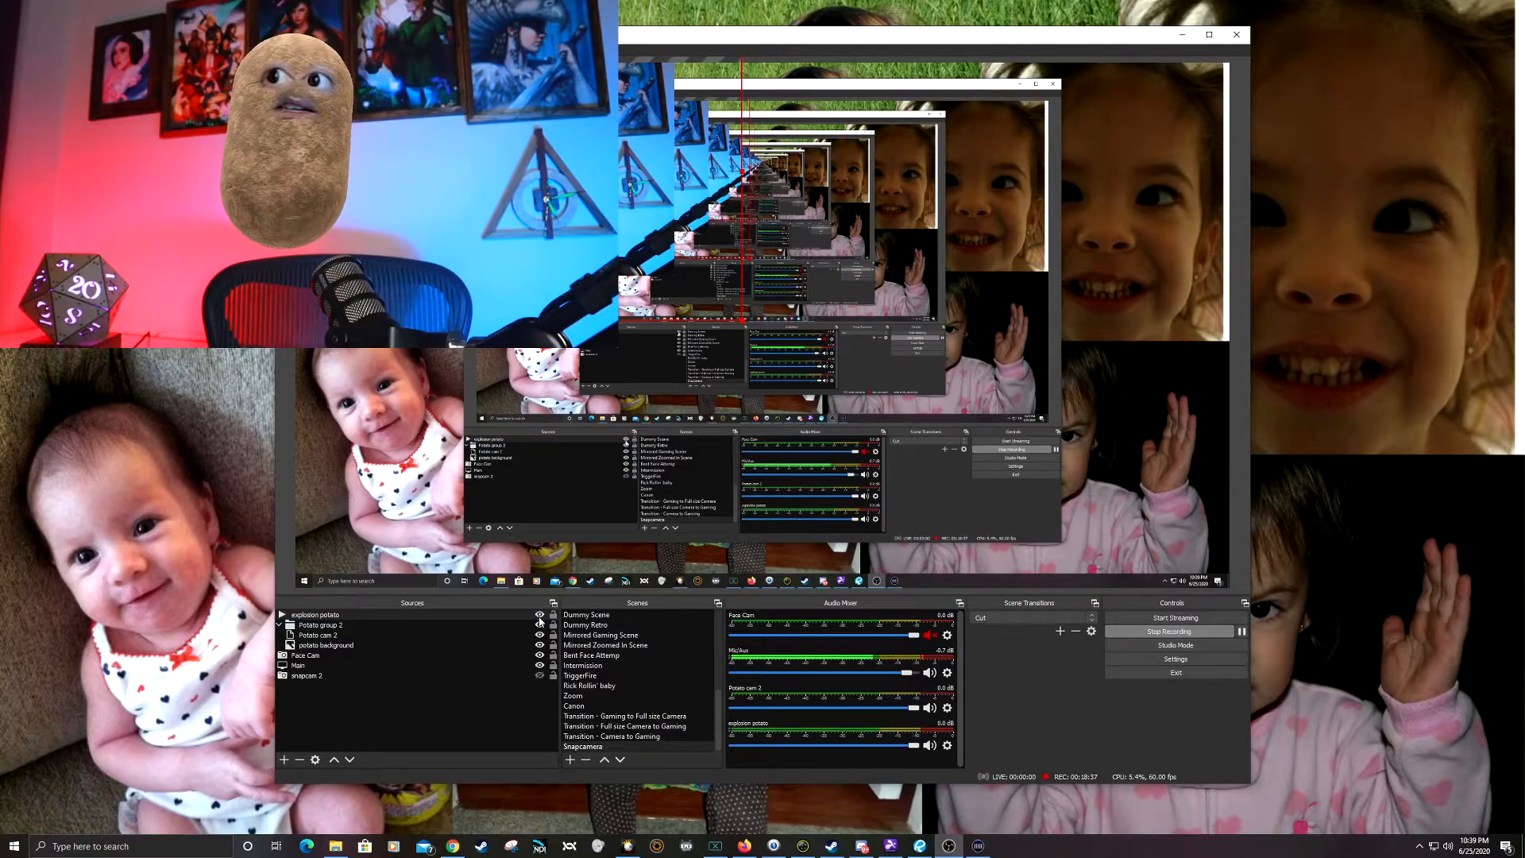
pyautogui.click(540, 616)
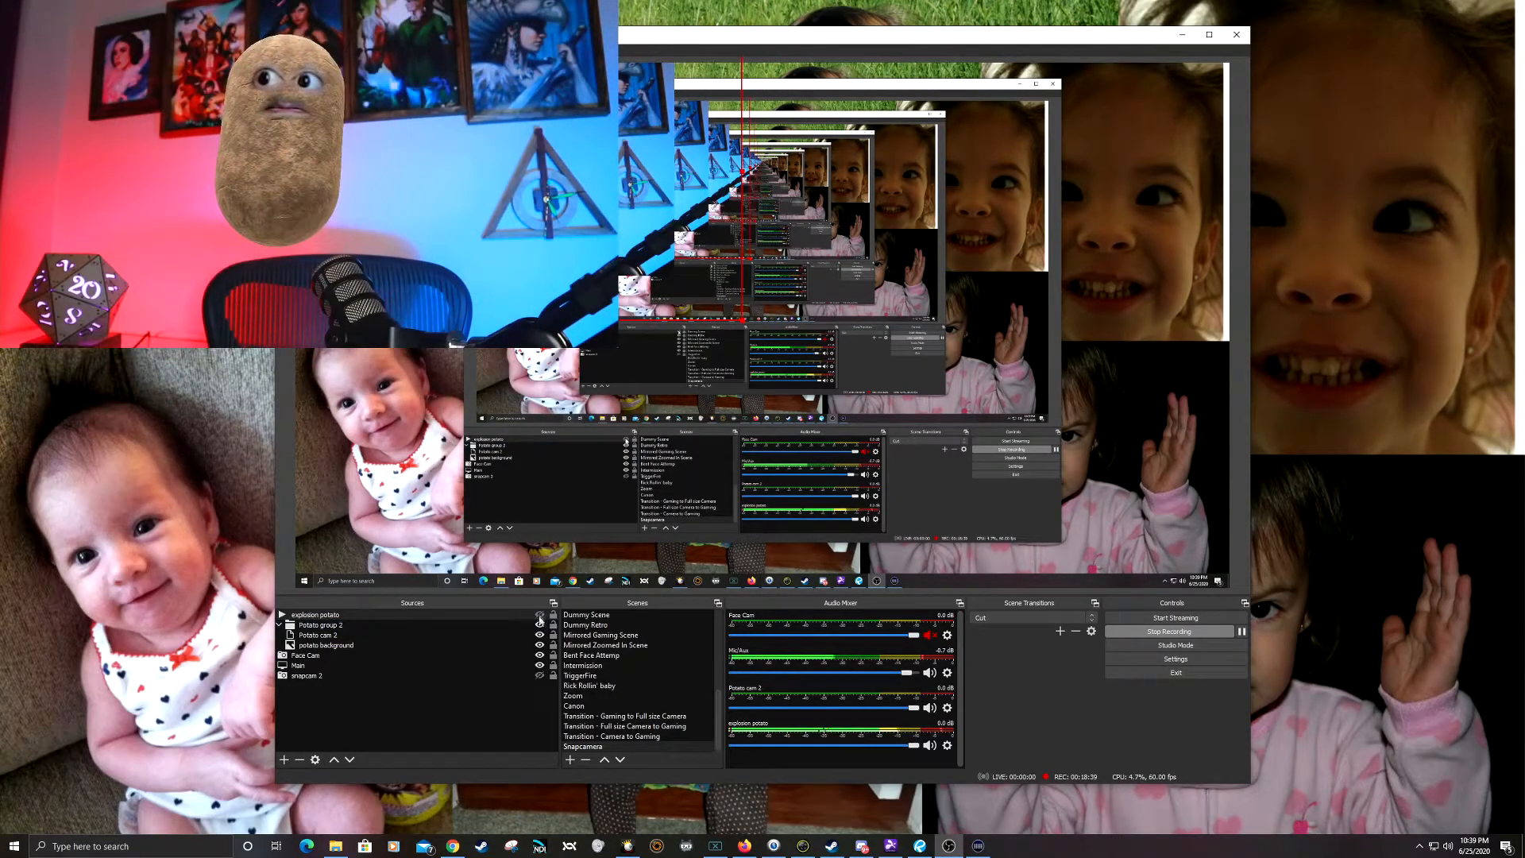
# Step: Toggle Potato group 2 and explosion potato to rehearse the swap between face cam and potato, leaving both hidden
pyautogui.click(540, 626)
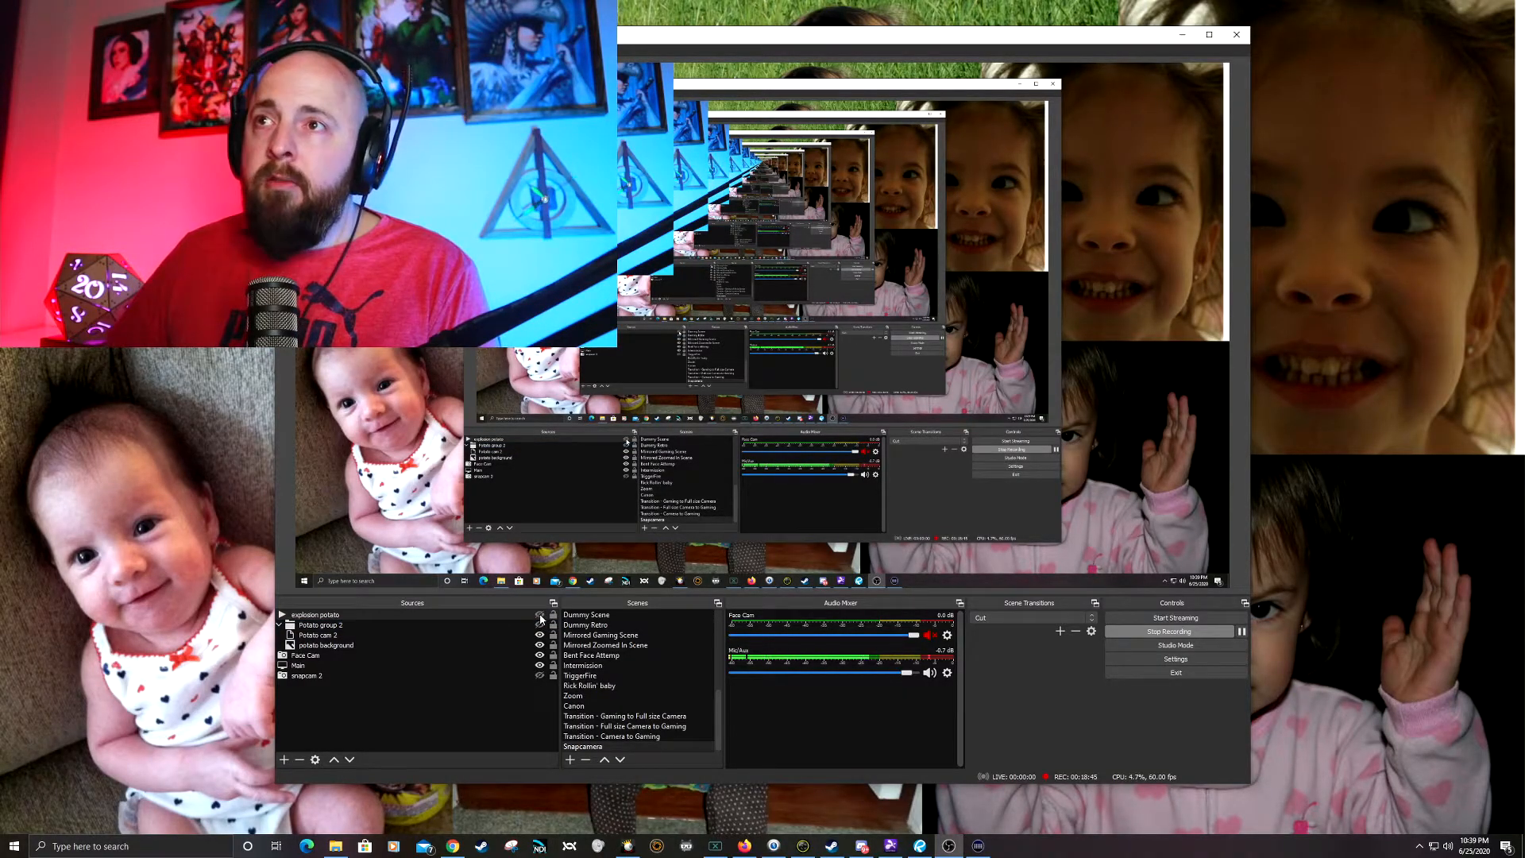
pyautogui.click(540, 618)
pyautogui.click(540, 626)
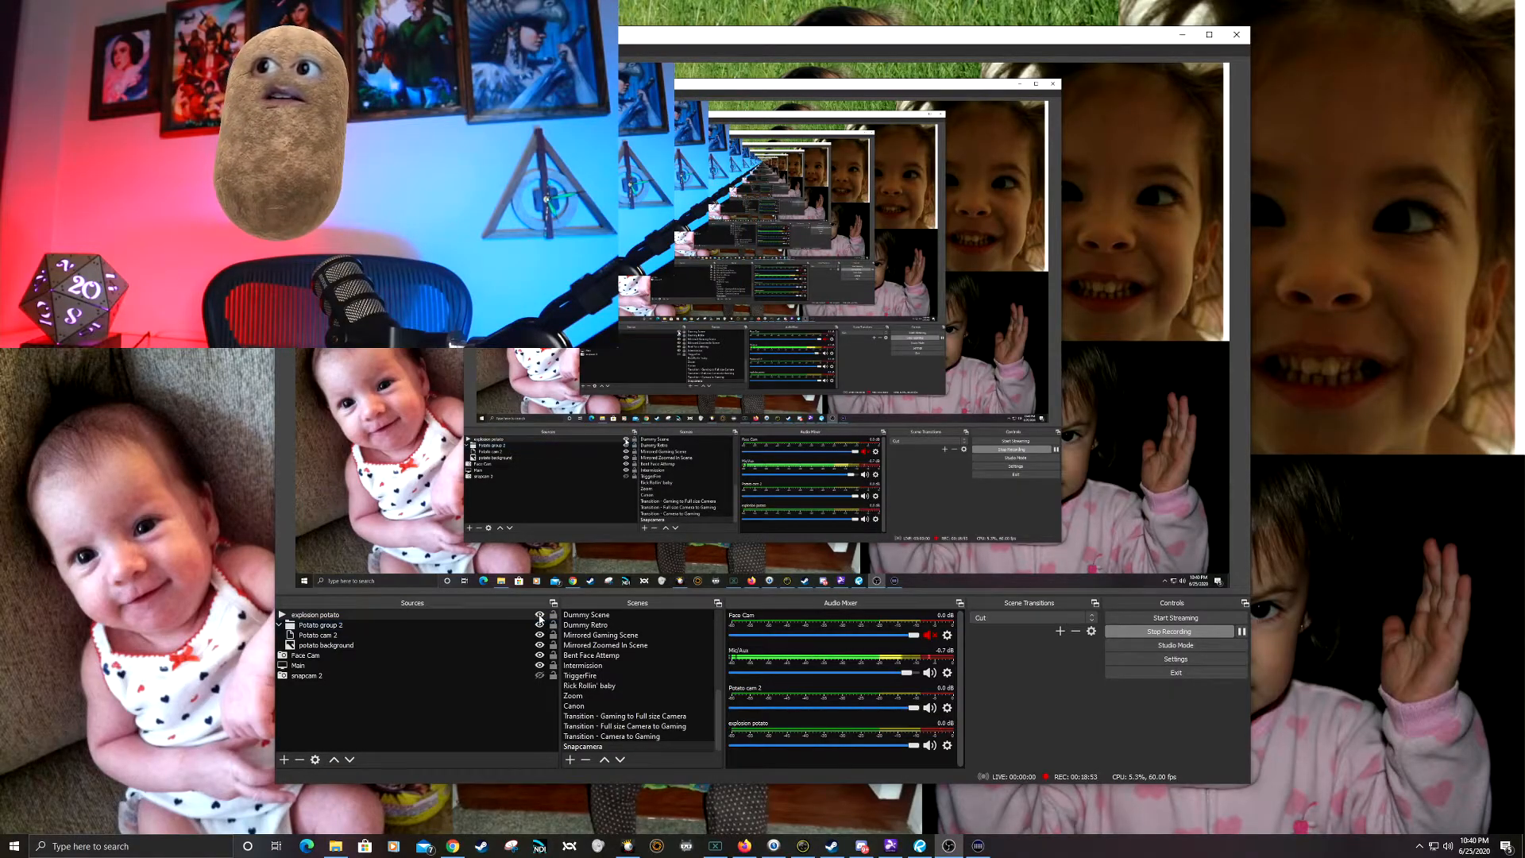
pyautogui.click(541, 616)
pyautogui.click(541, 615)
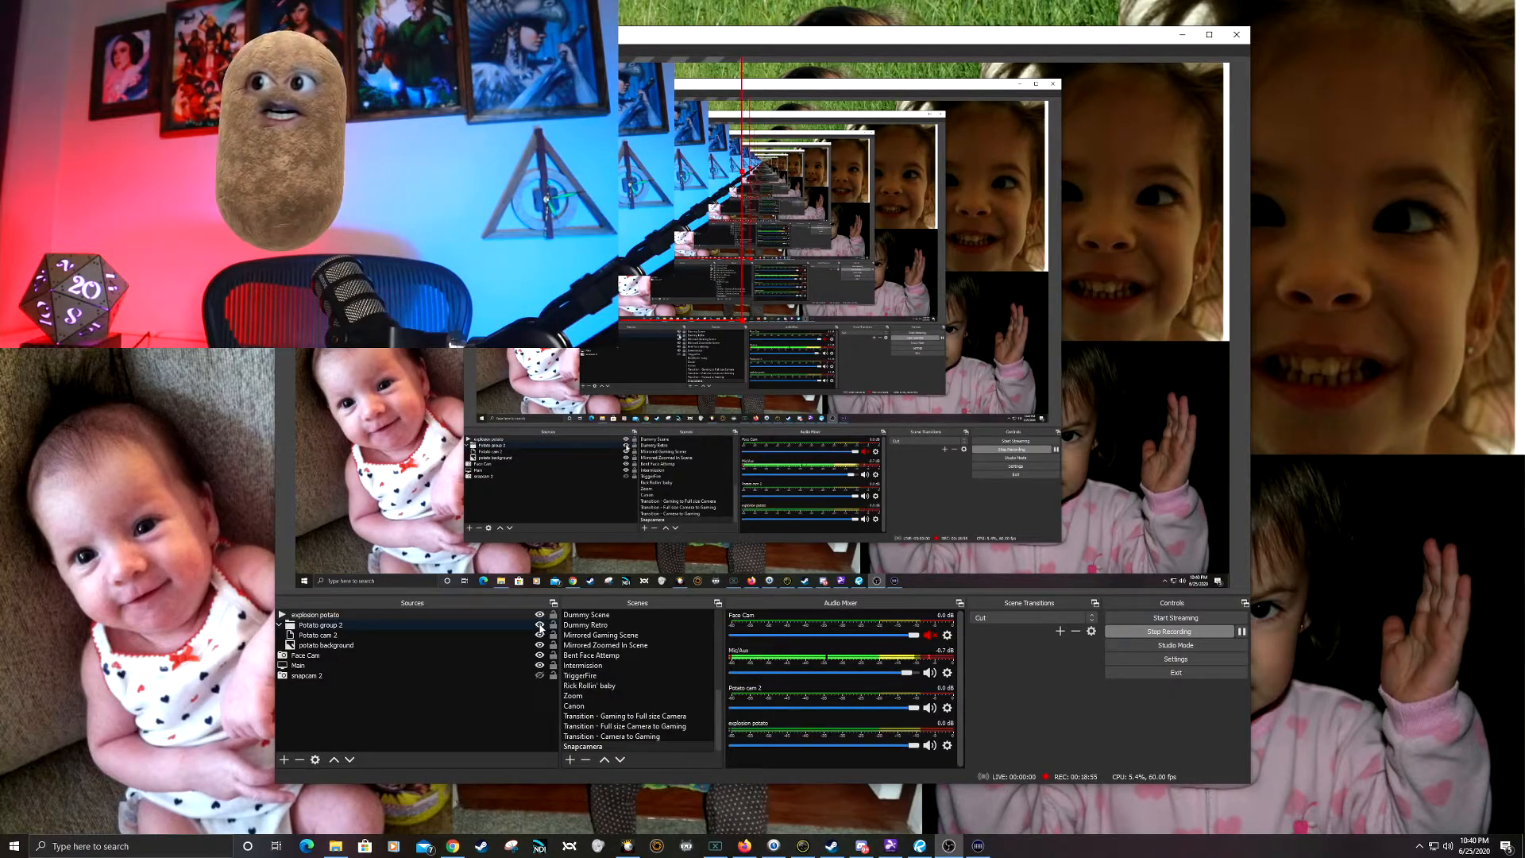
pyautogui.click(541, 626)
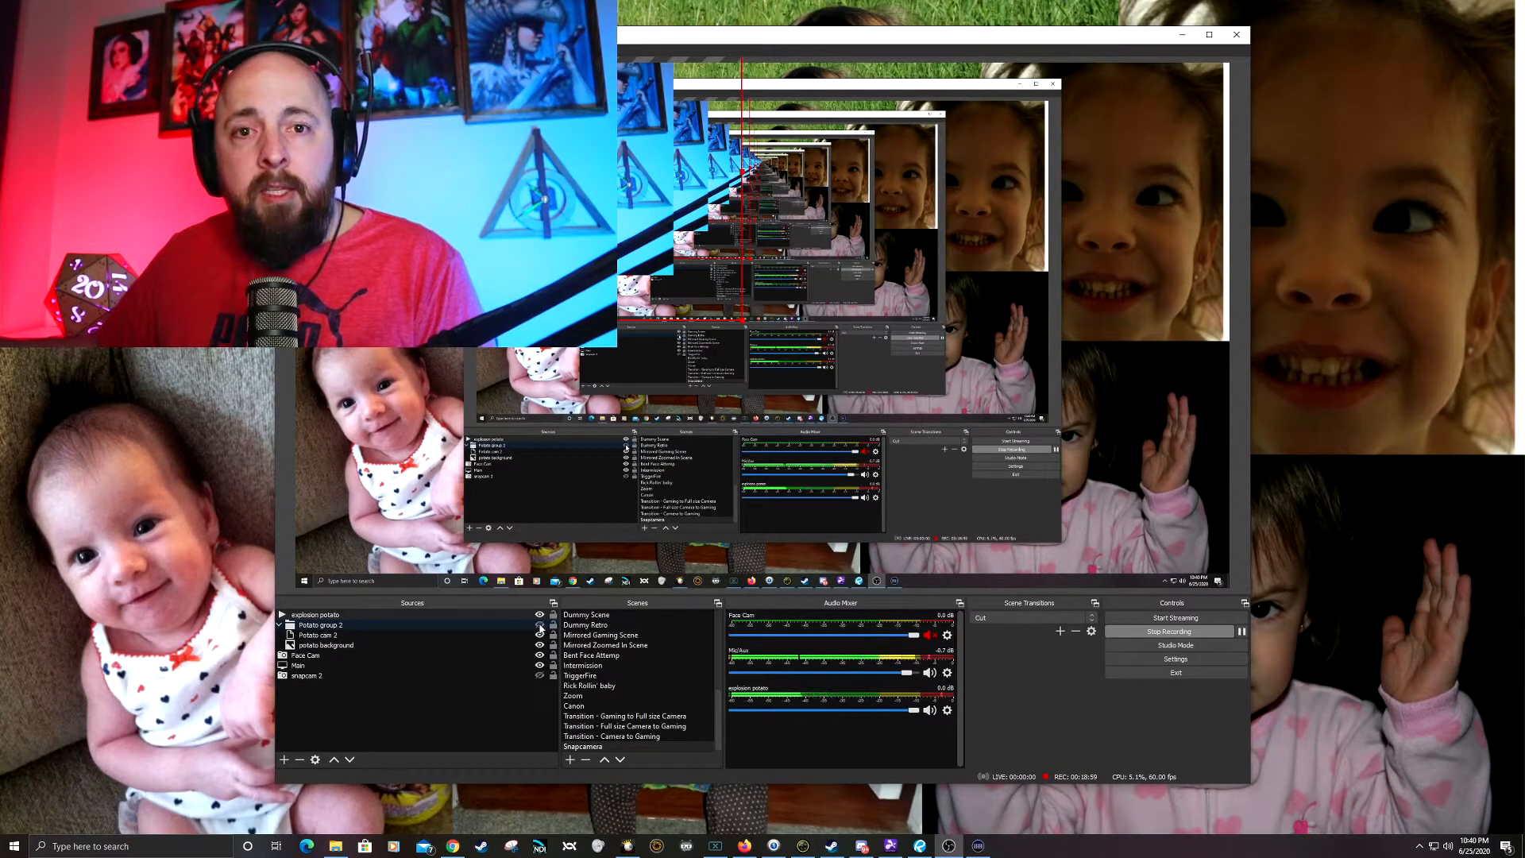
pyautogui.click(540, 616)
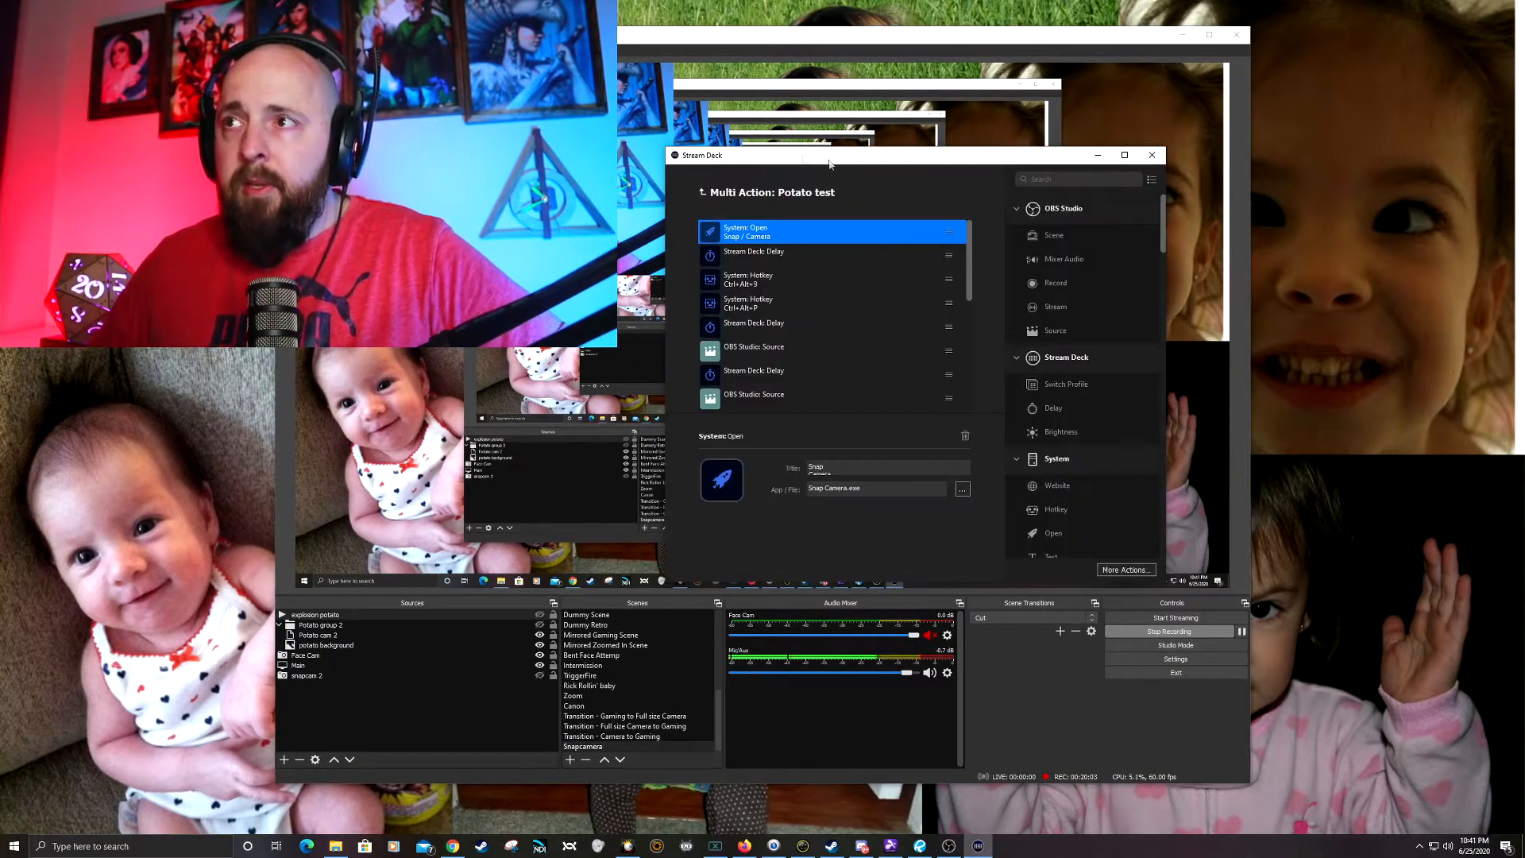
# Step: In Stream Deck, examine the delay and hotkey settings of the first actions in the Potato test multi action
pyautogui.moveTo(747, 151); pyautogui.dragTo(806, 147)
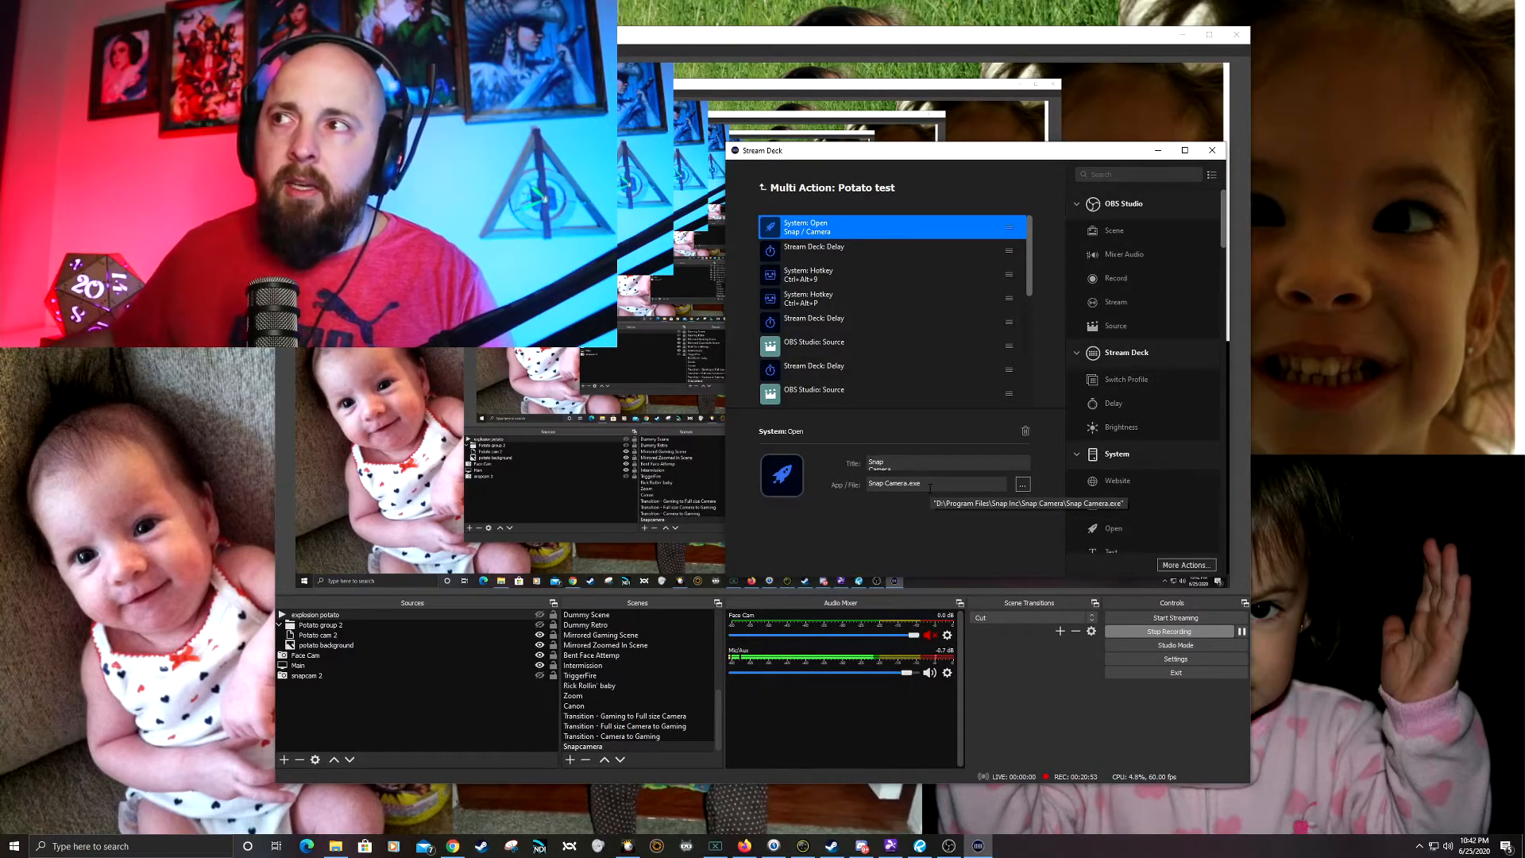
pyautogui.click(842, 251)
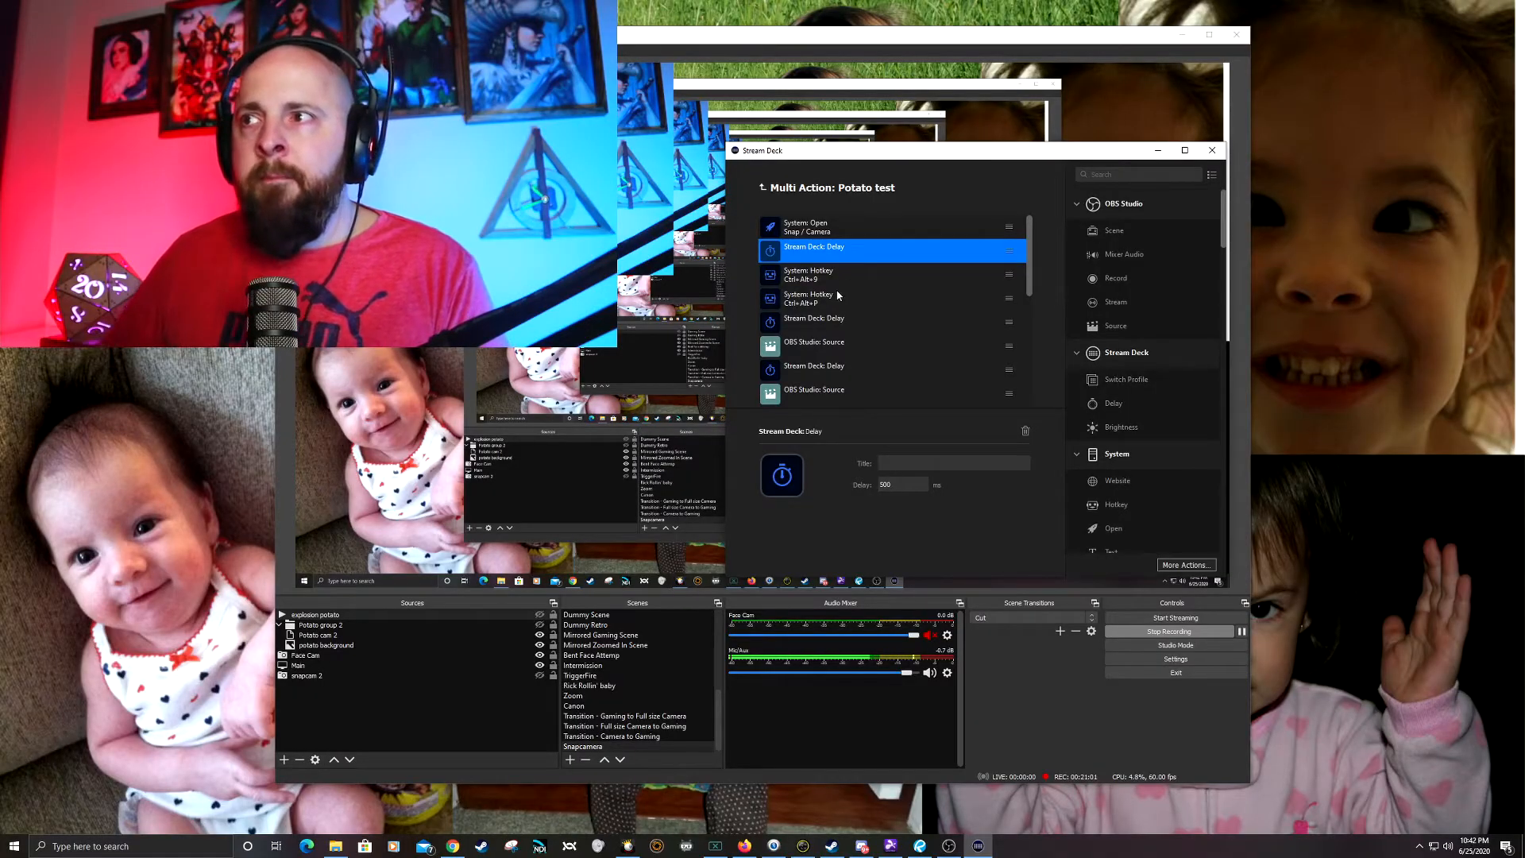
pyautogui.click(848, 277)
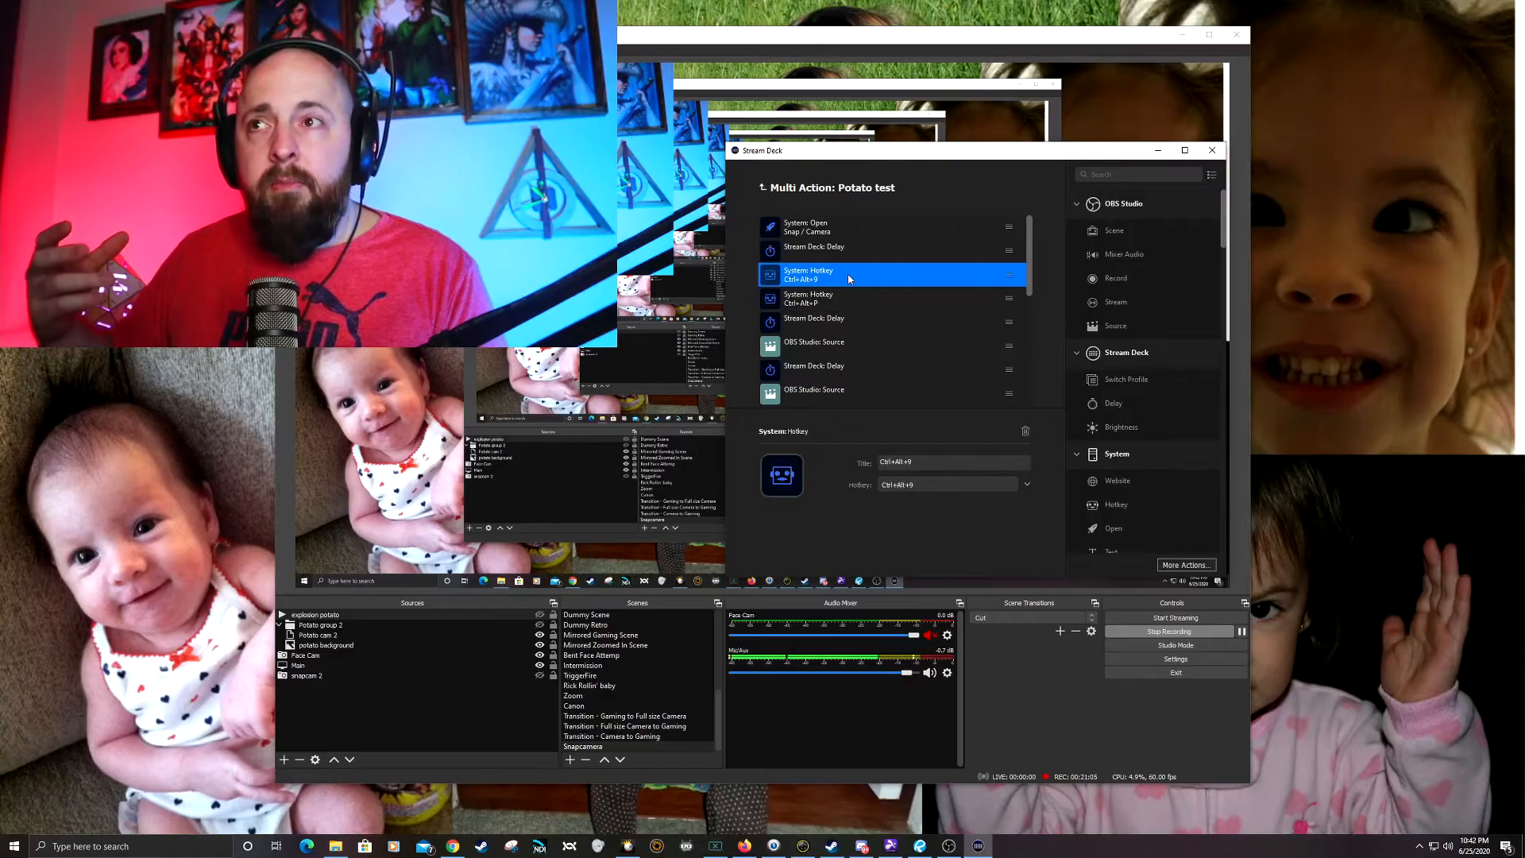
pyautogui.click(819, 302)
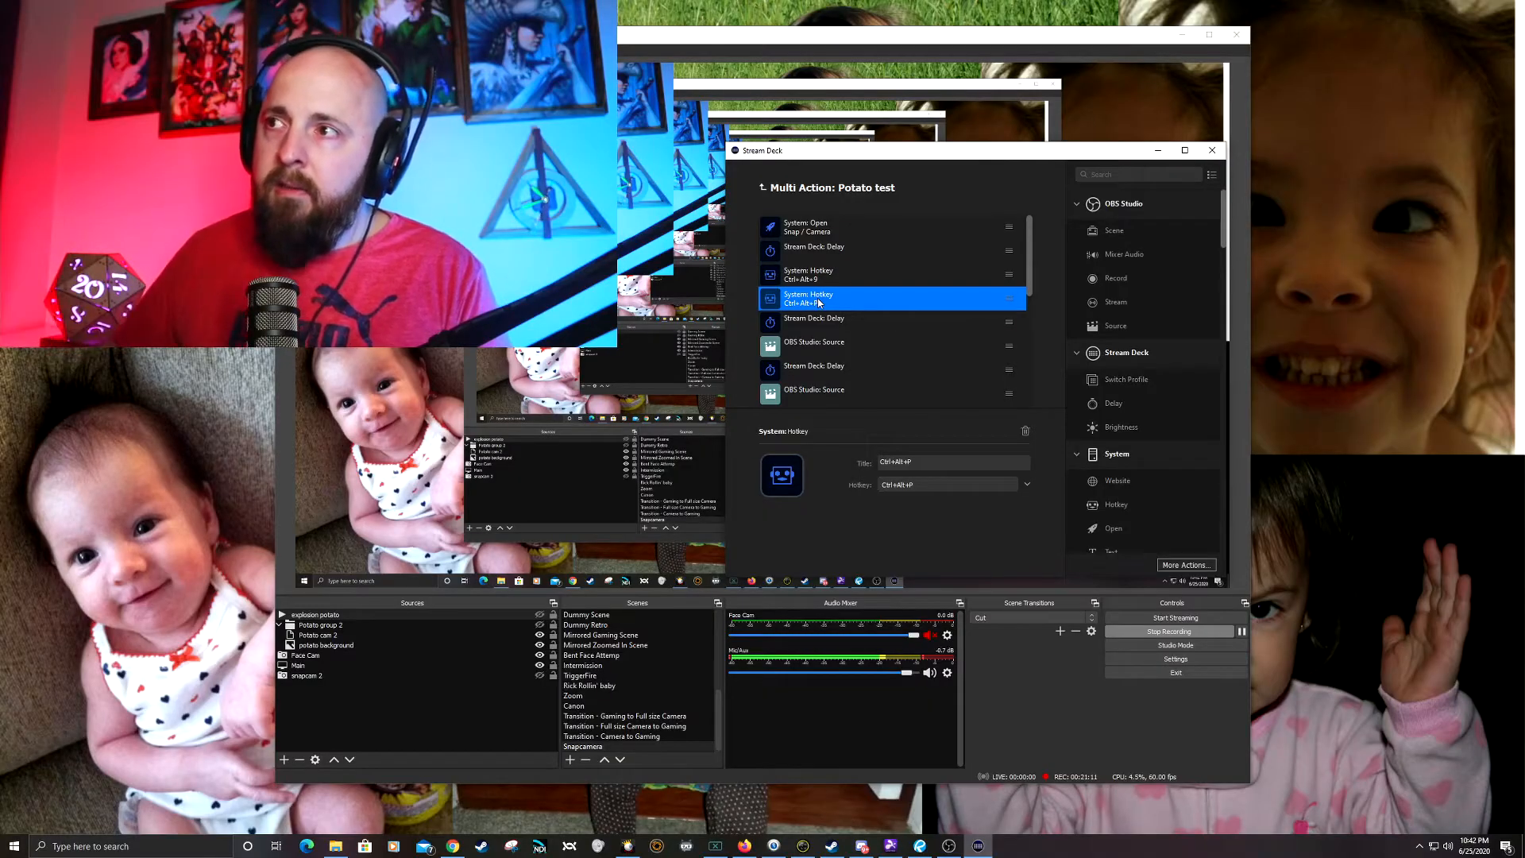
pyautogui.click(834, 321)
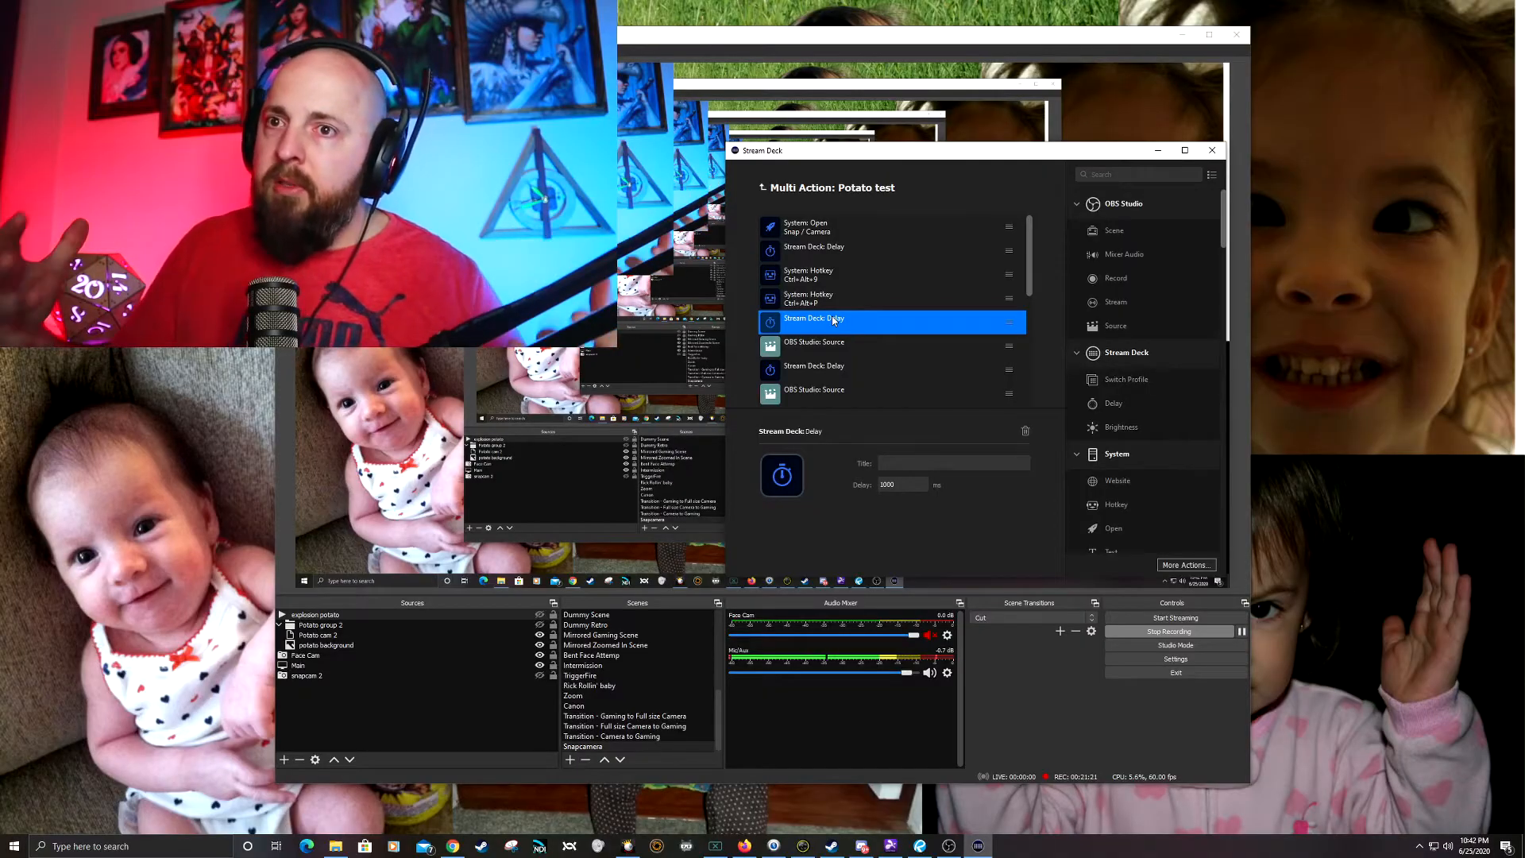
# Step: Point the first OBS Studio Source action in Potato test to the Snapcamera scene and its explosion potato source
pyautogui.click(838, 342)
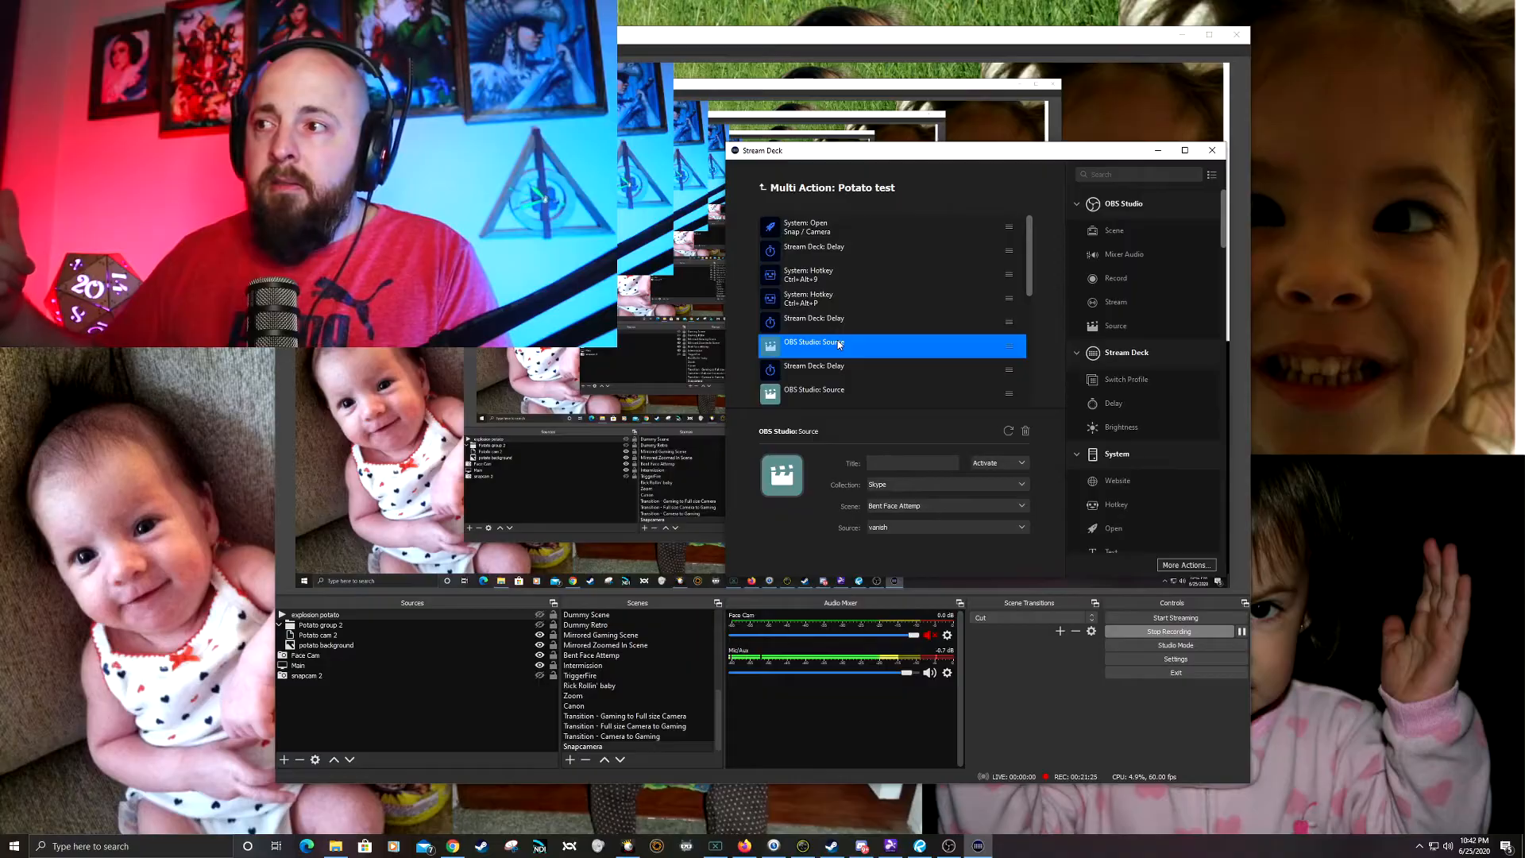
pyautogui.click(979, 508)
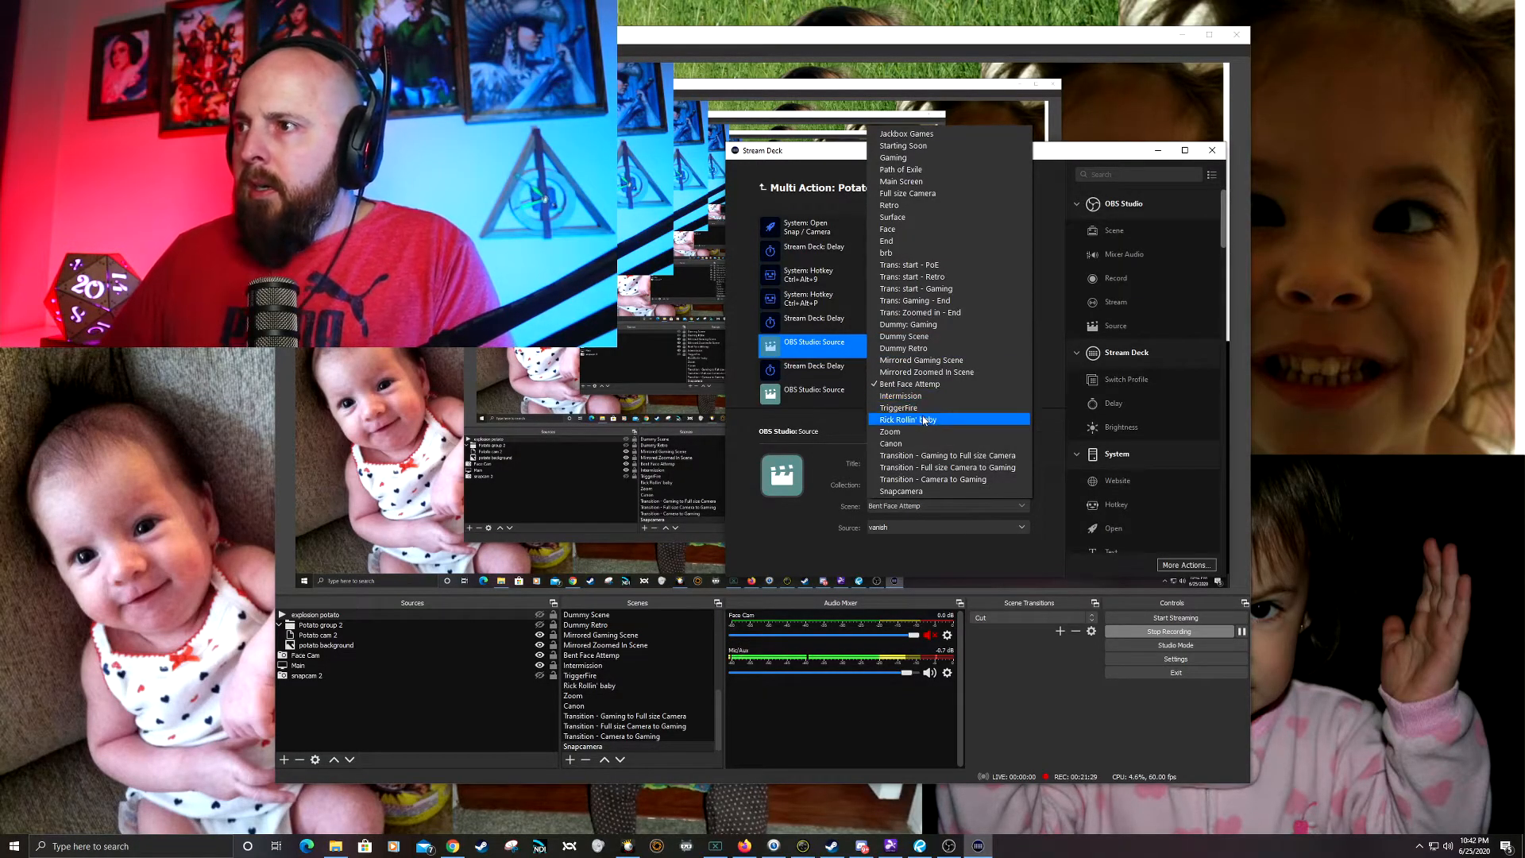
pyautogui.click(925, 491)
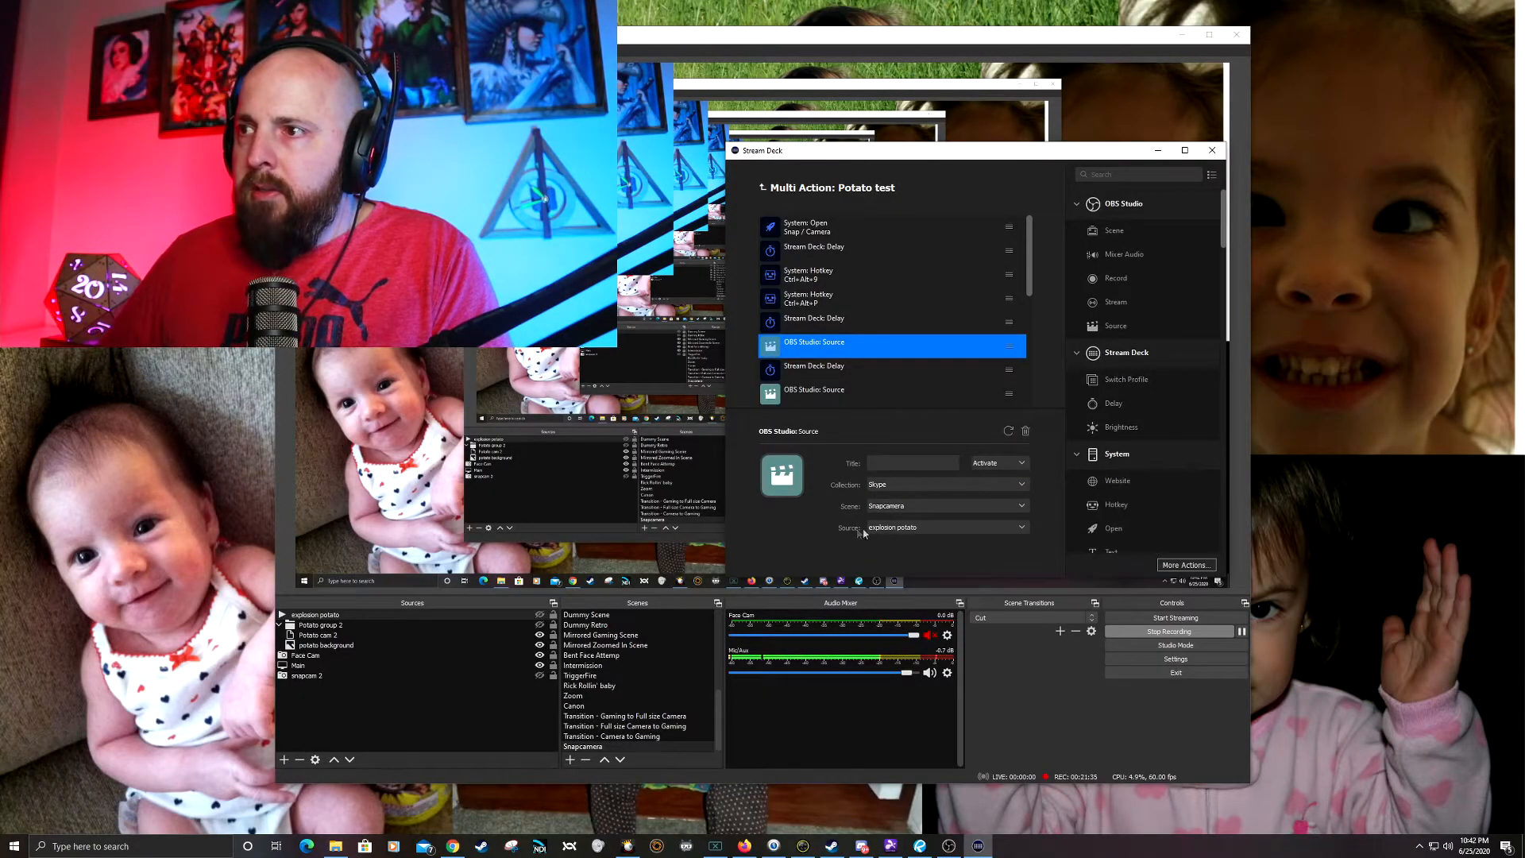
pyautogui.click(957, 528)
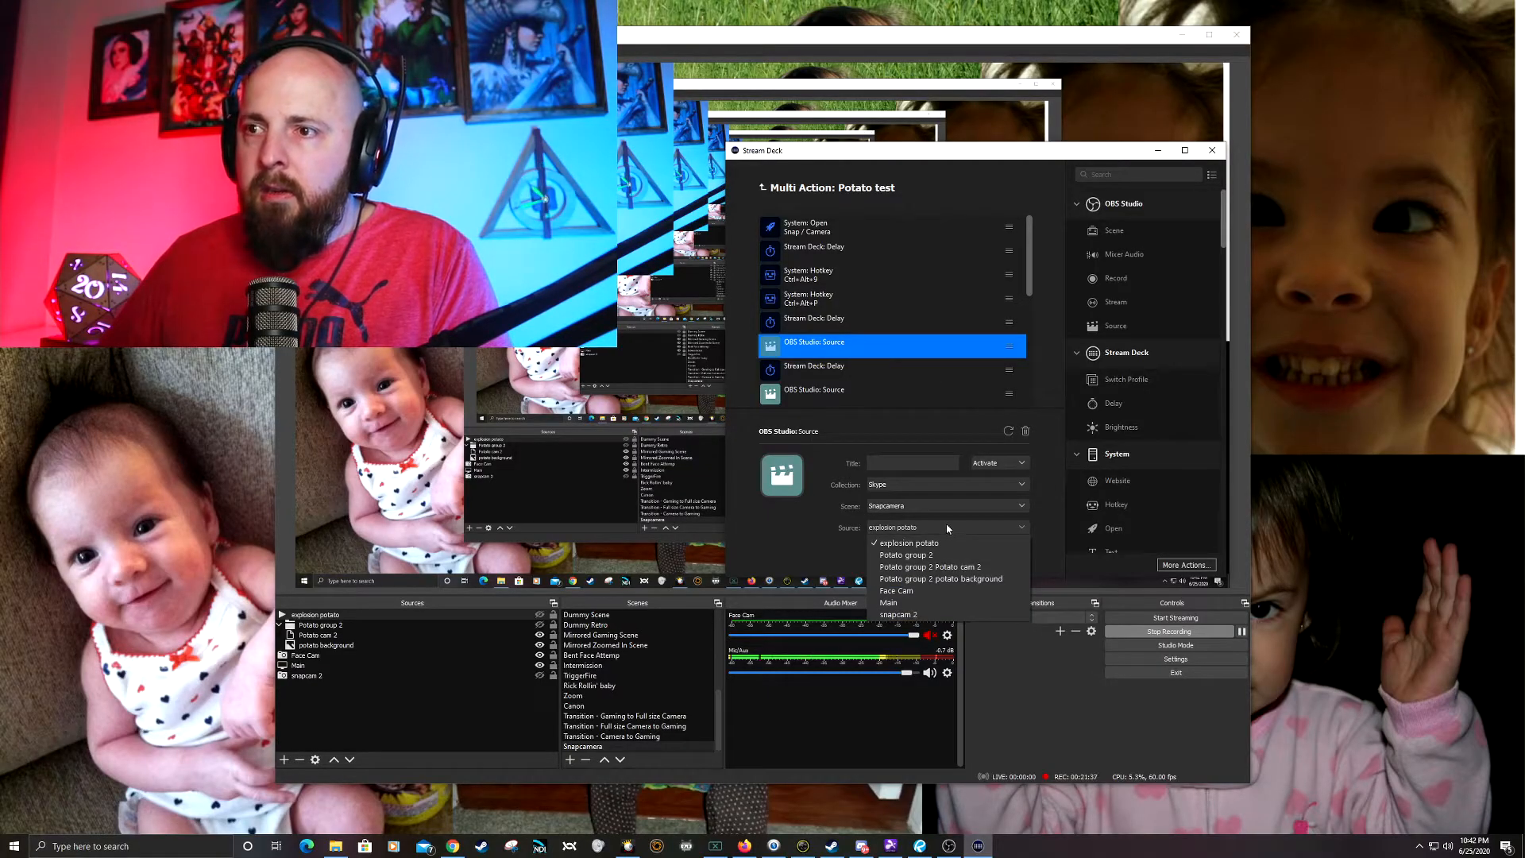
pyautogui.click(938, 545)
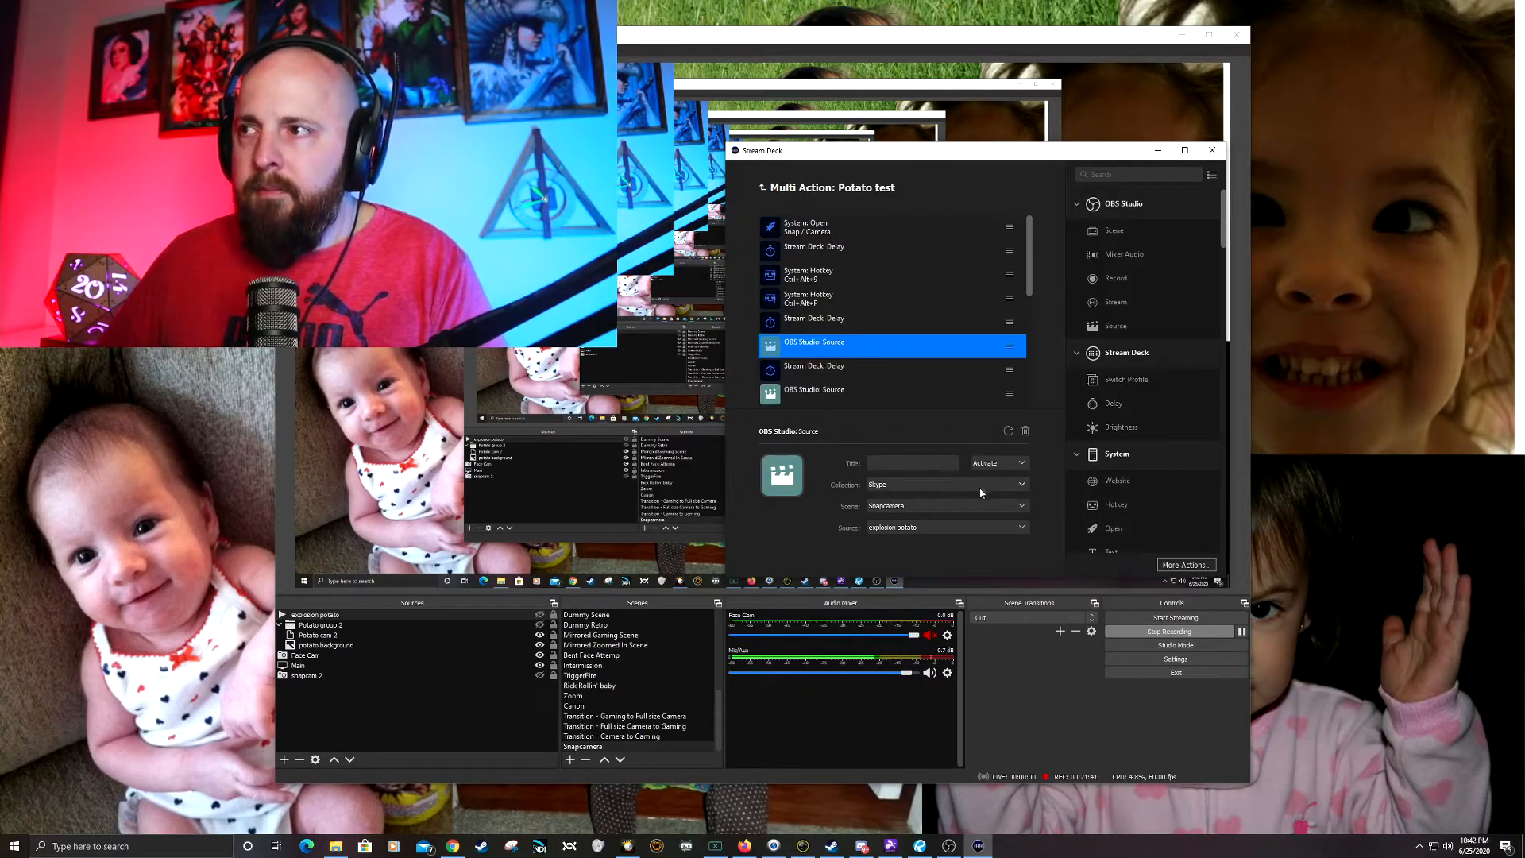
# Step: Point the second OBS Studio Source action in Potato test to the Snapcamera scene and its Potato group 2 source
pyautogui.click(821, 370)
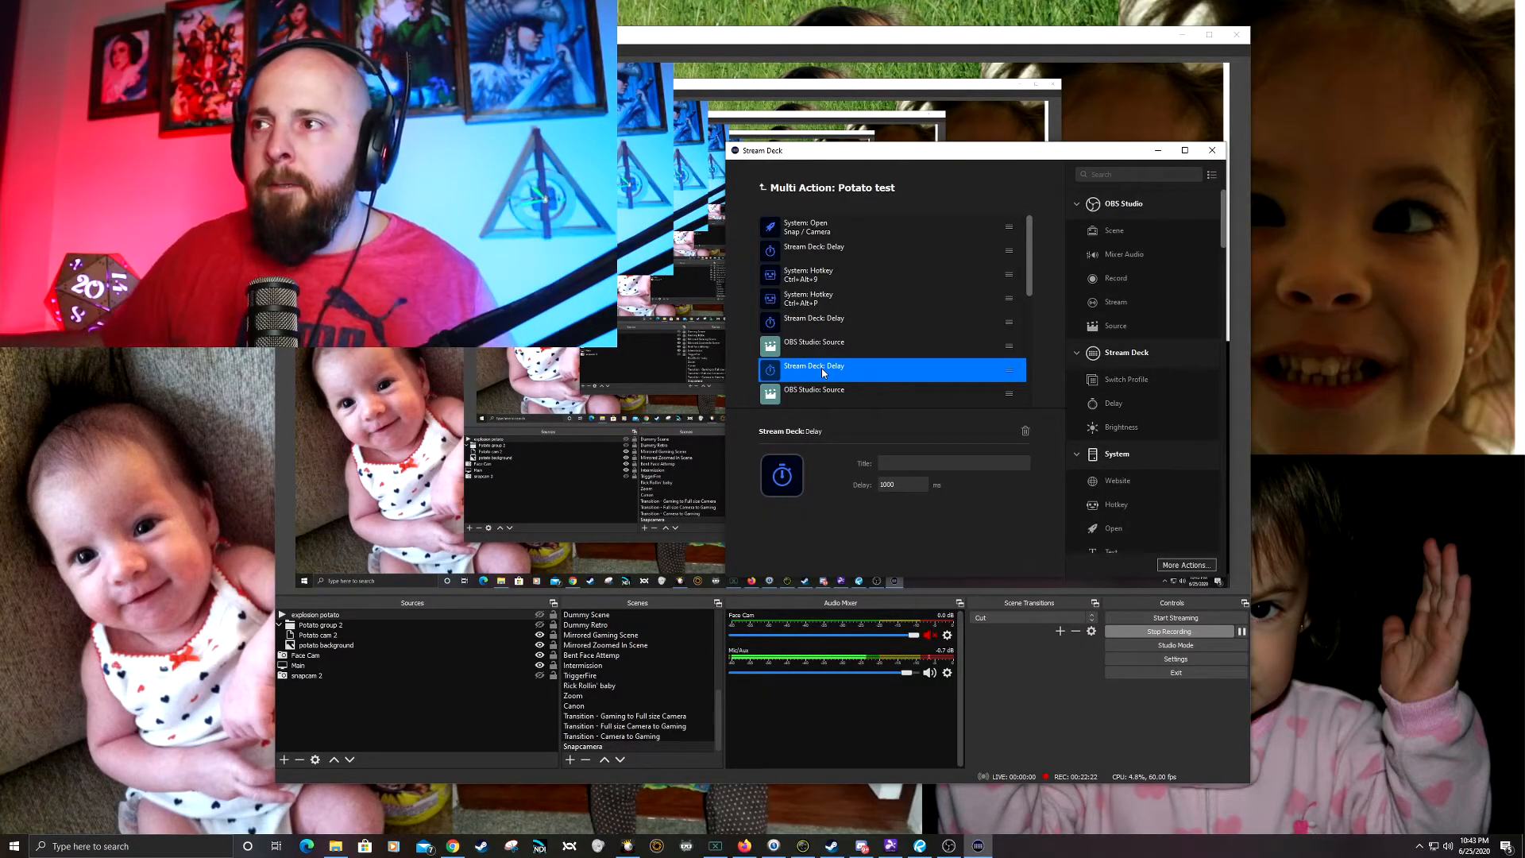
pyautogui.click(812, 387)
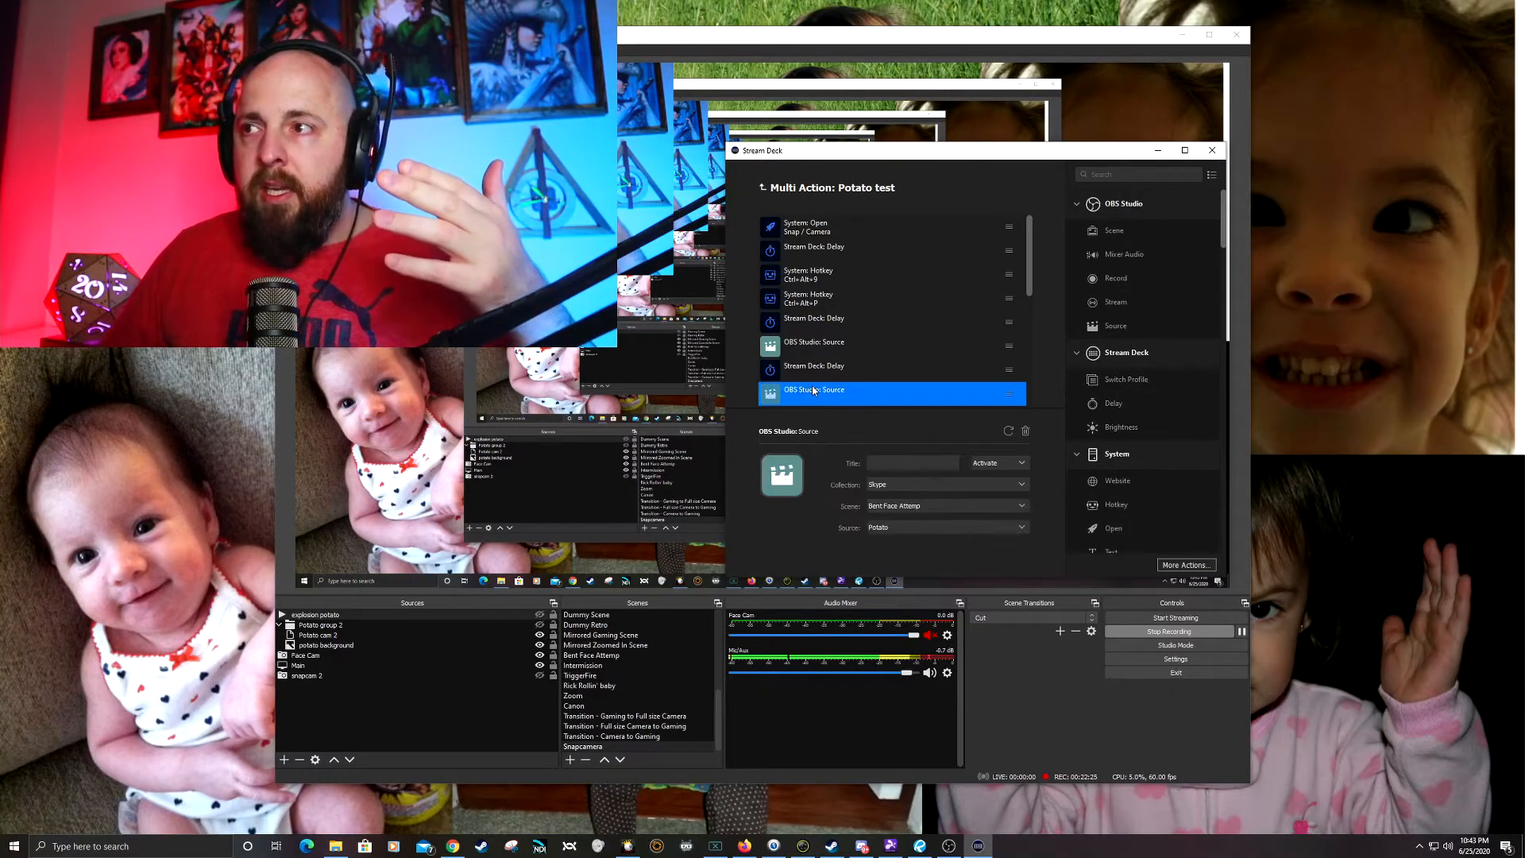
pyautogui.scroll(-1, 850, 389)
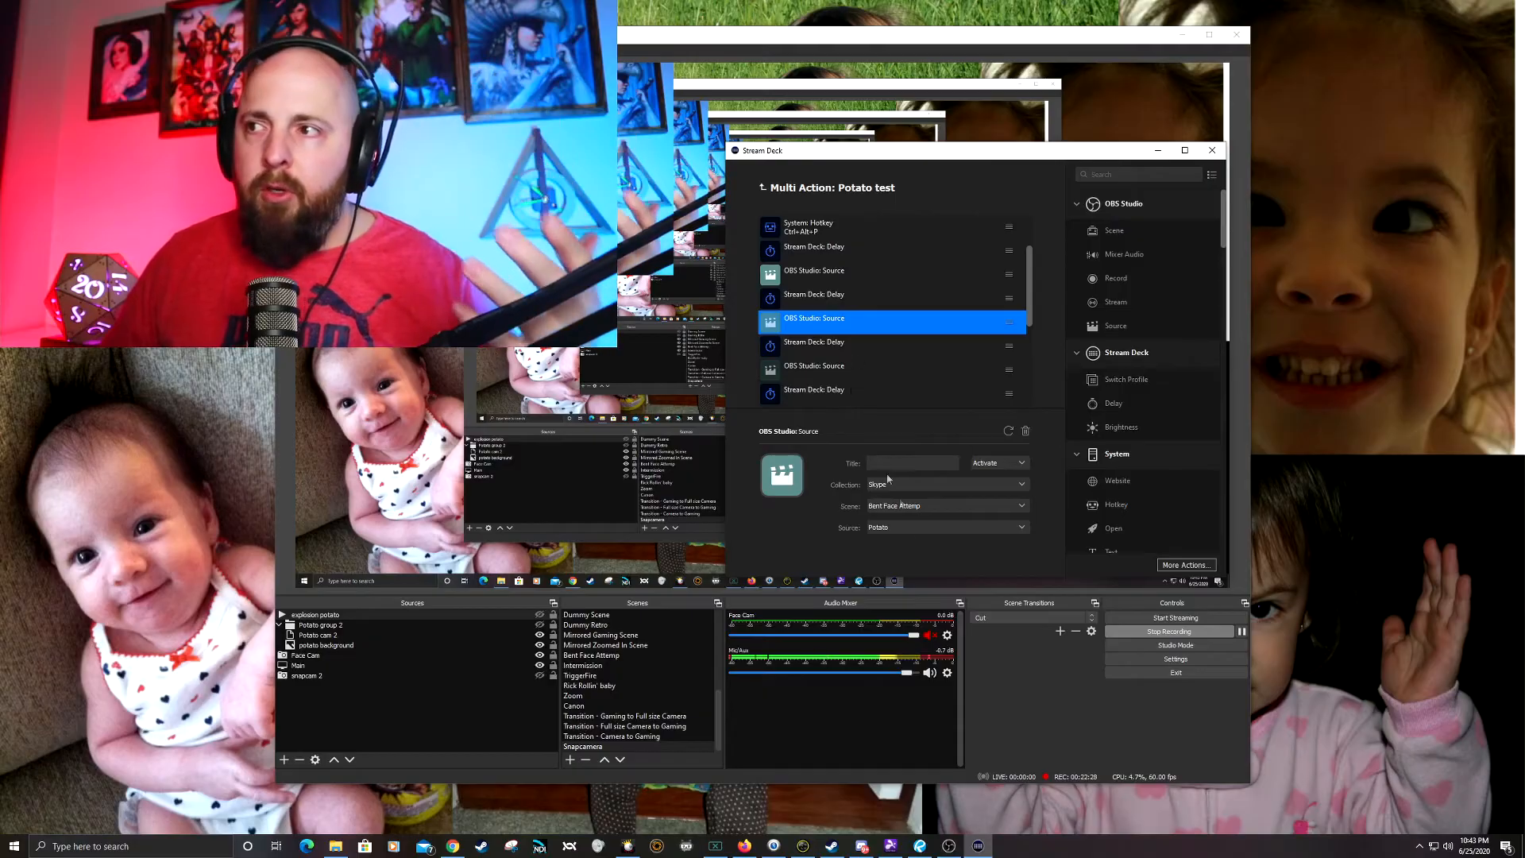
pyautogui.click(922, 505)
pyautogui.click(924, 510)
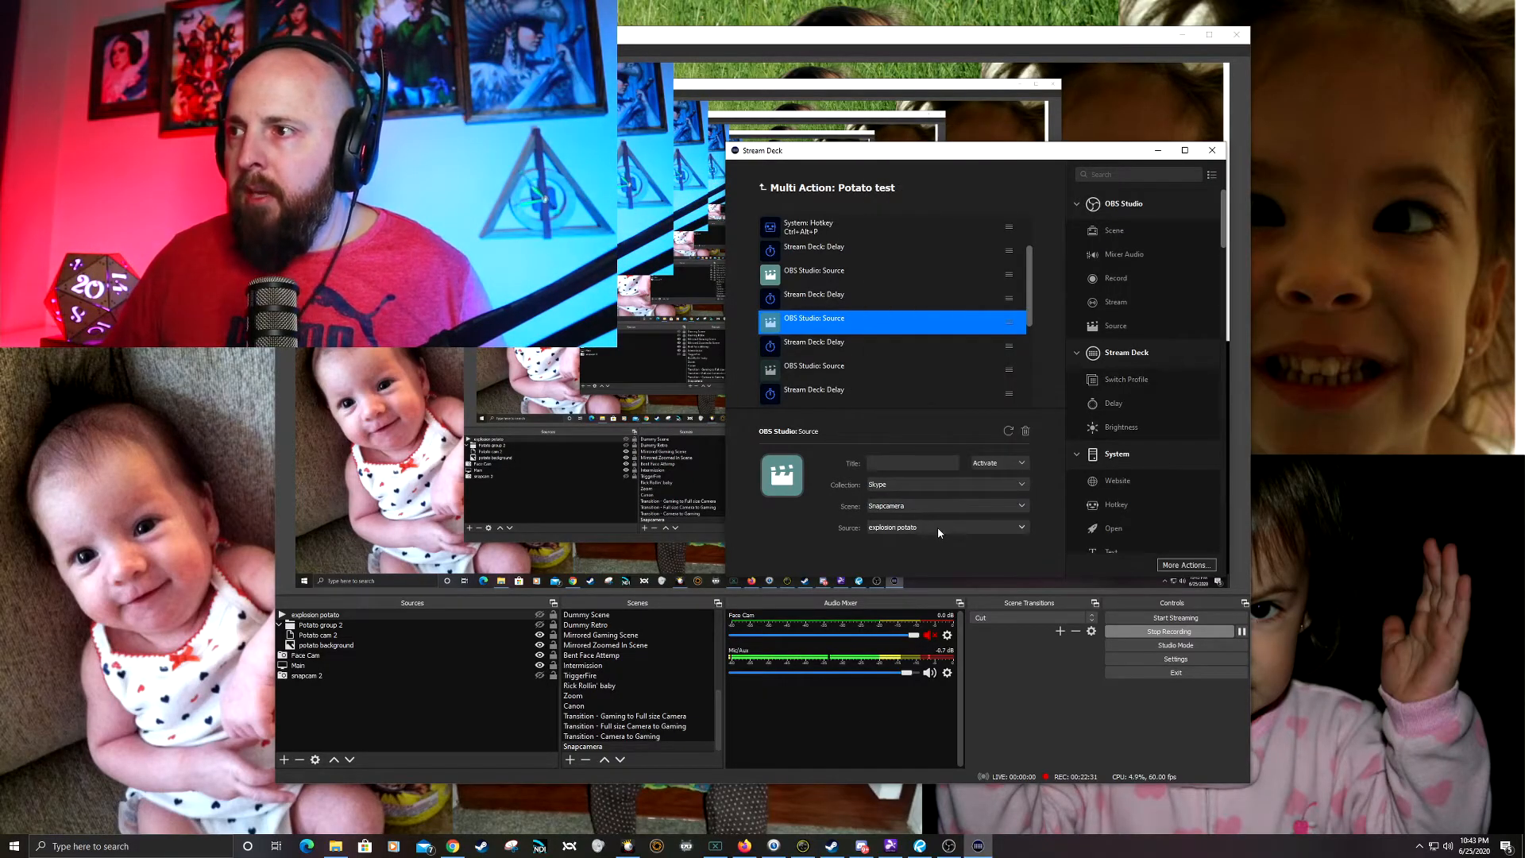
pyautogui.click(938, 528)
pyautogui.click(938, 555)
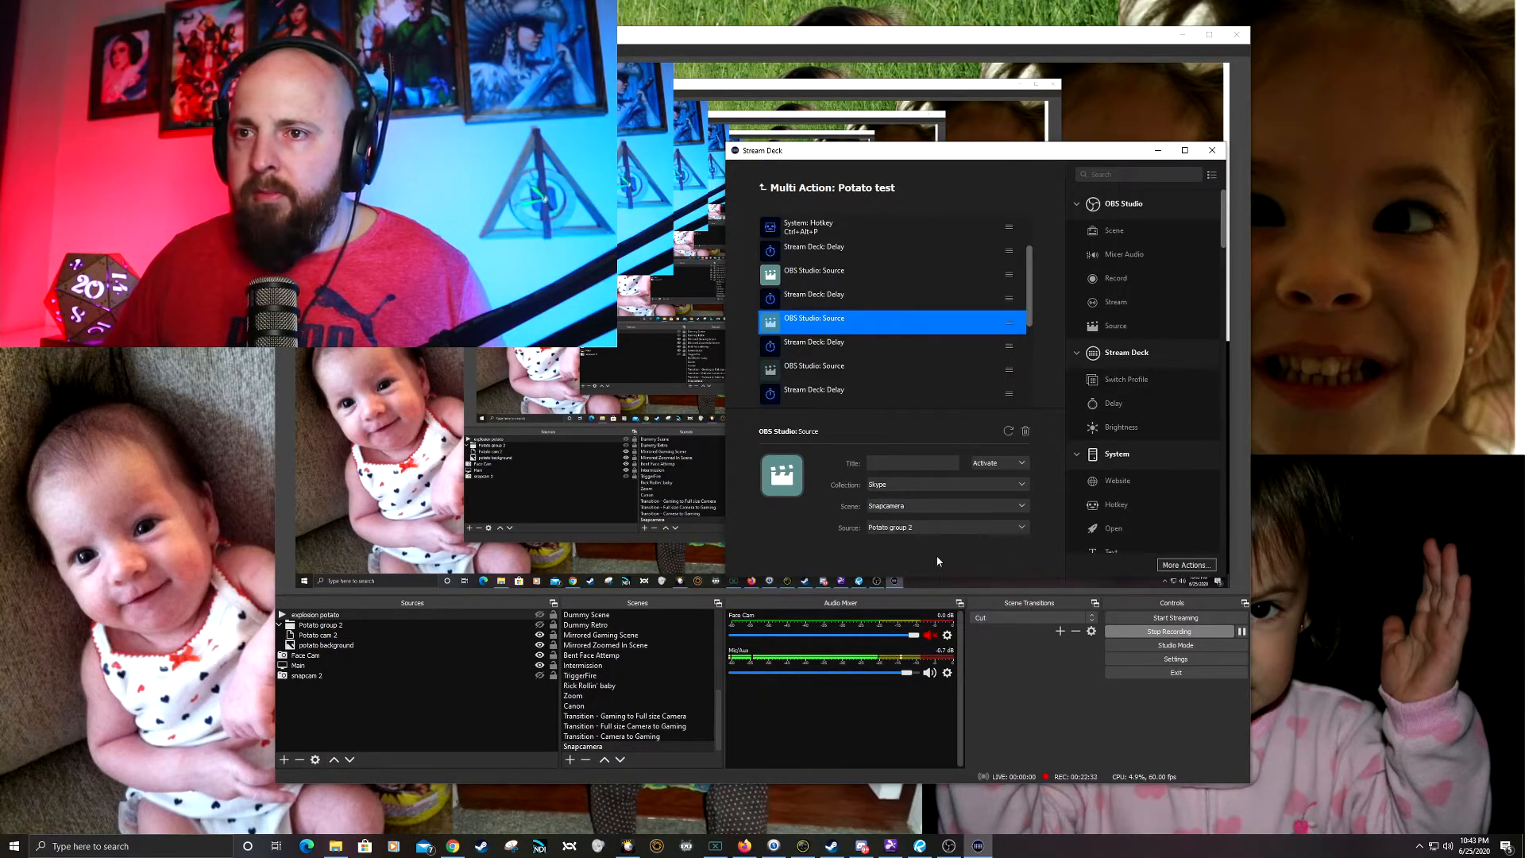
# Step: Point the third OBS Studio Source action, set to Deactivate, to the Snapcamera scene and its explosion potato source
pyautogui.click(832, 348)
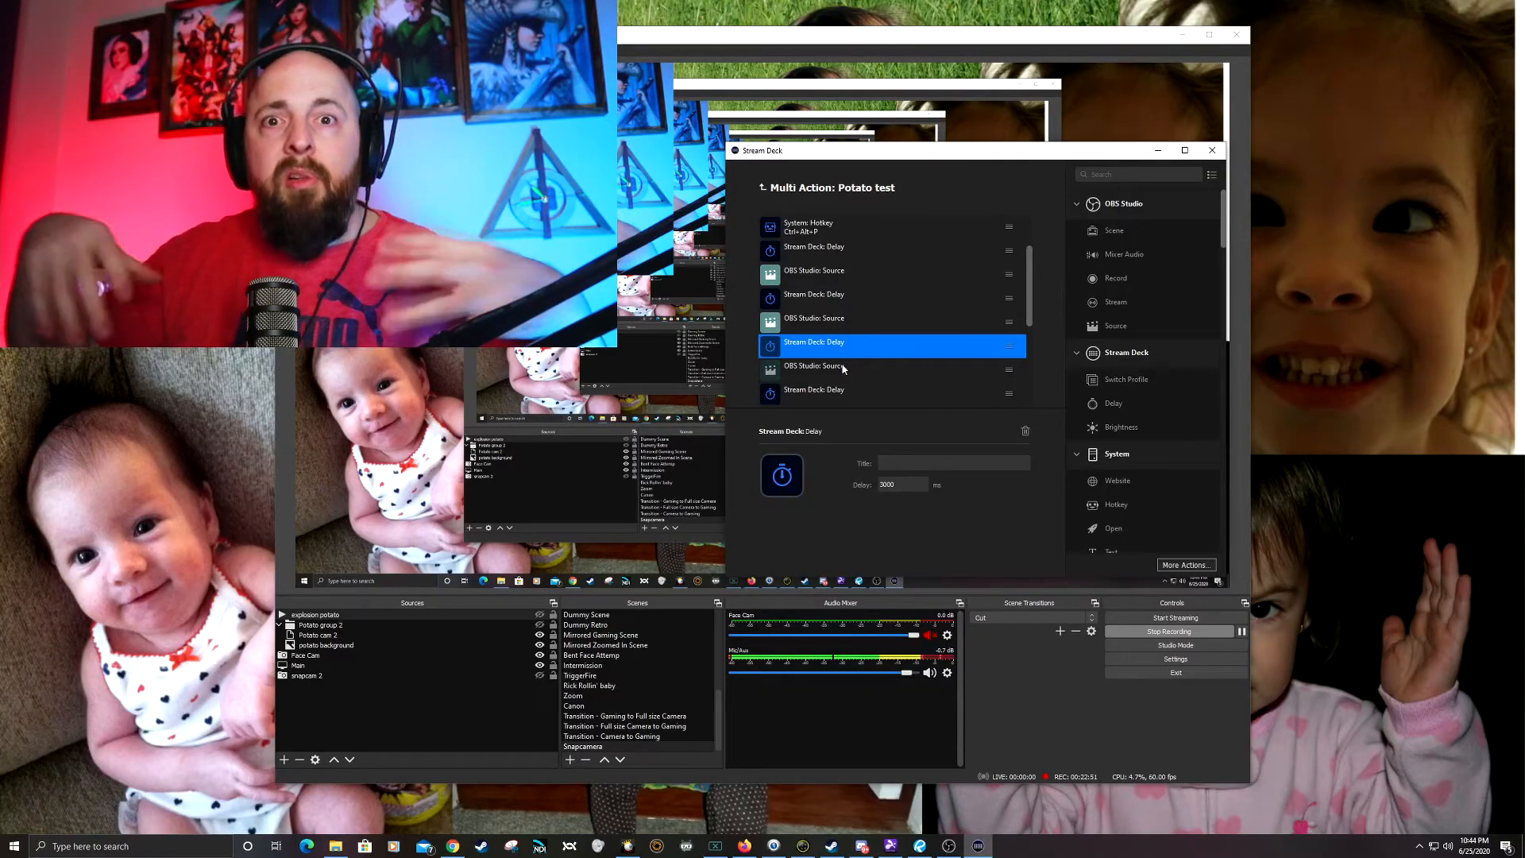
pyautogui.click(844, 368)
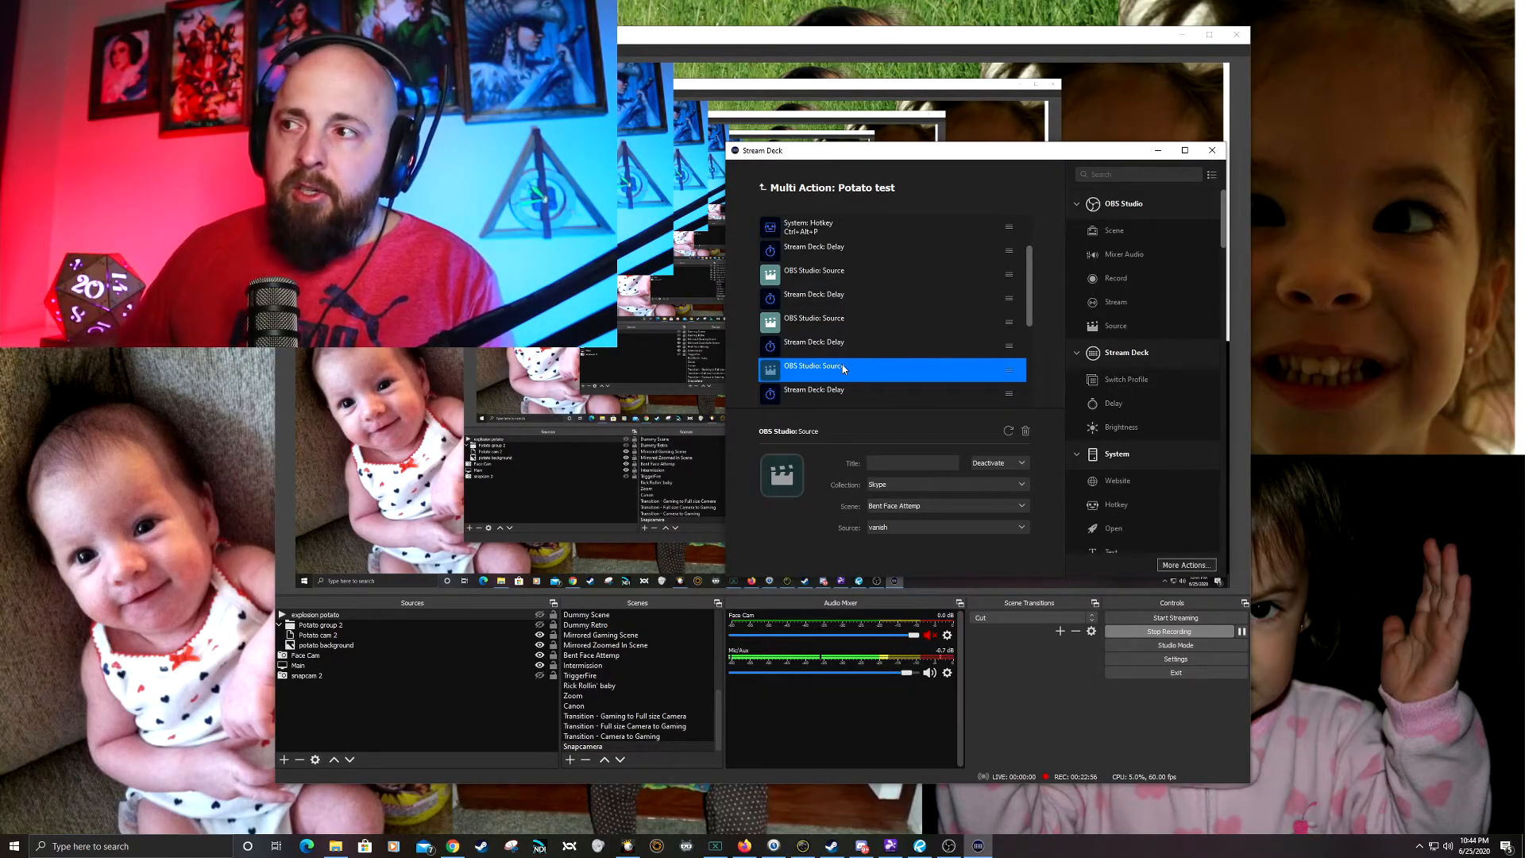
pyautogui.click(932, 505)
pyautogui.click(927, 488)
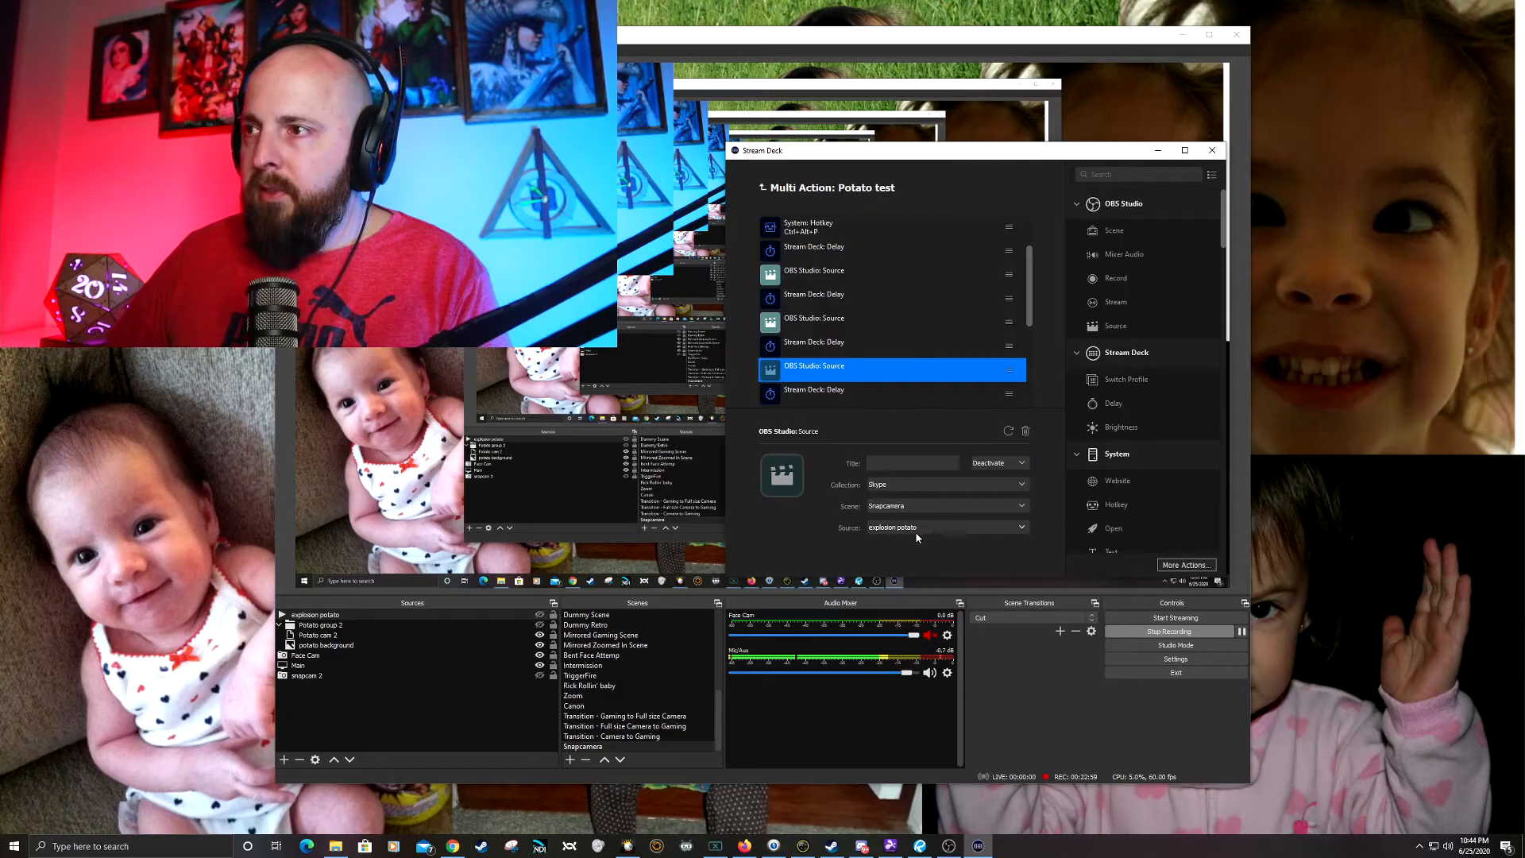
pyautogui.click(926, 528)
pyautogui.click(906, 555)
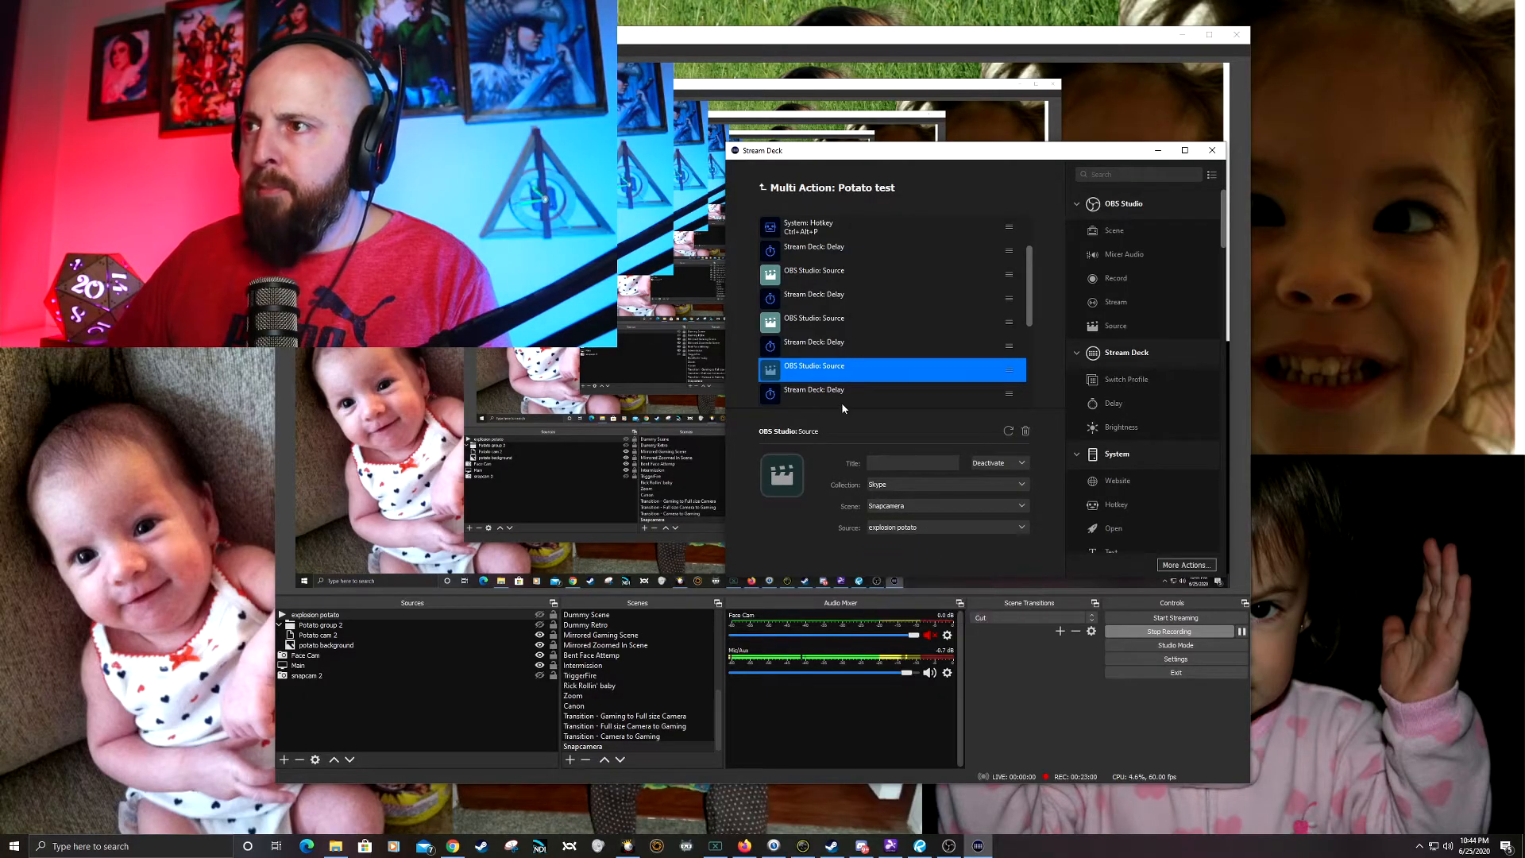
# Step: Point the fourth OBS Studio Source action, set to Activate, to the Snapcamera scene and its explosion potato source
pyautogui.click(826, 392)
pyautogui.scroll(-3, 859, 357)
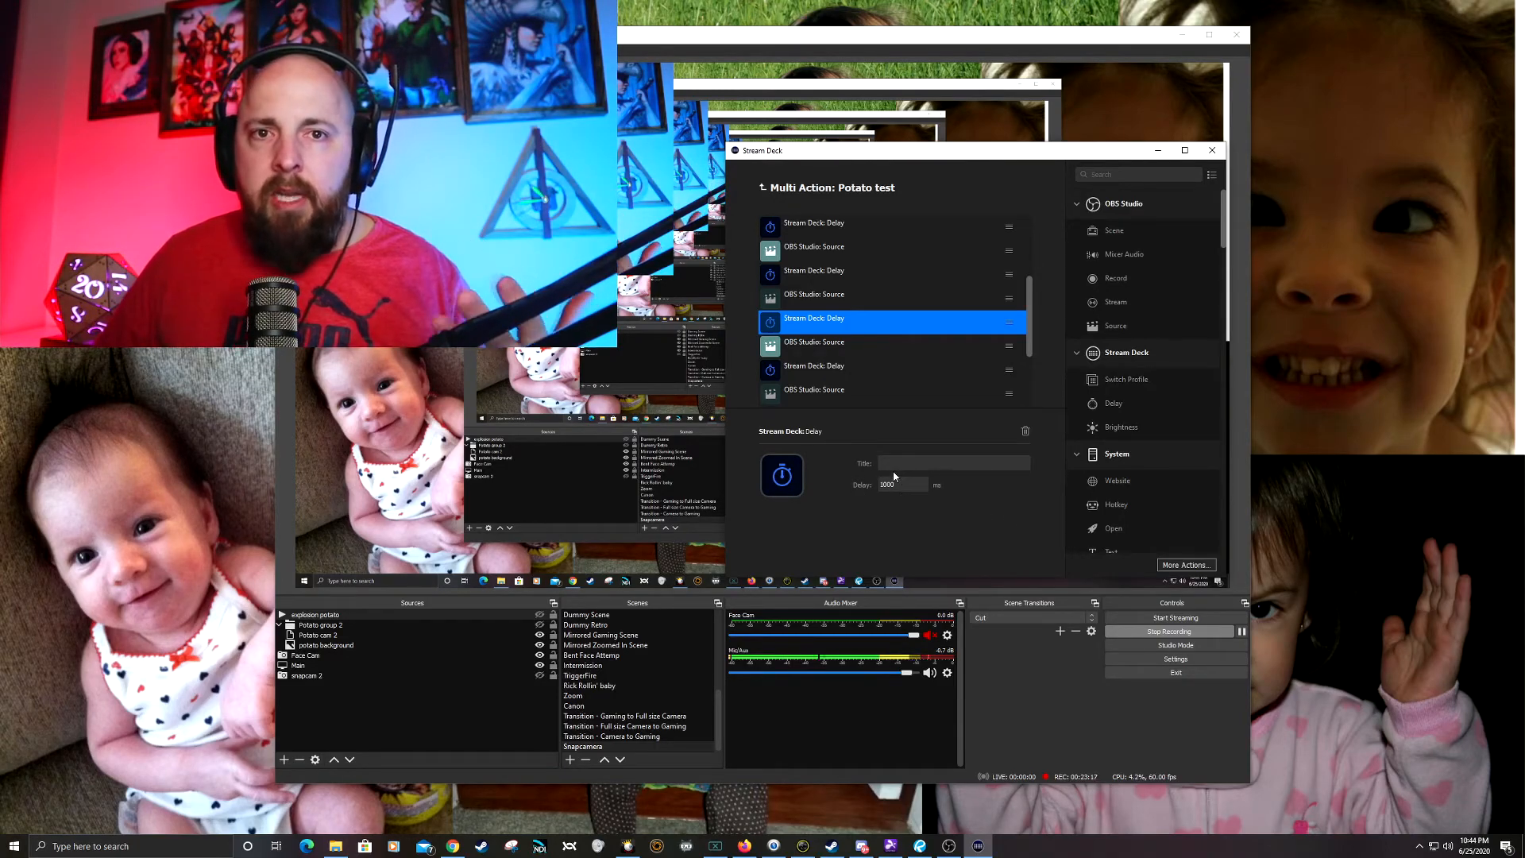
pyautogui.click(826, 345)
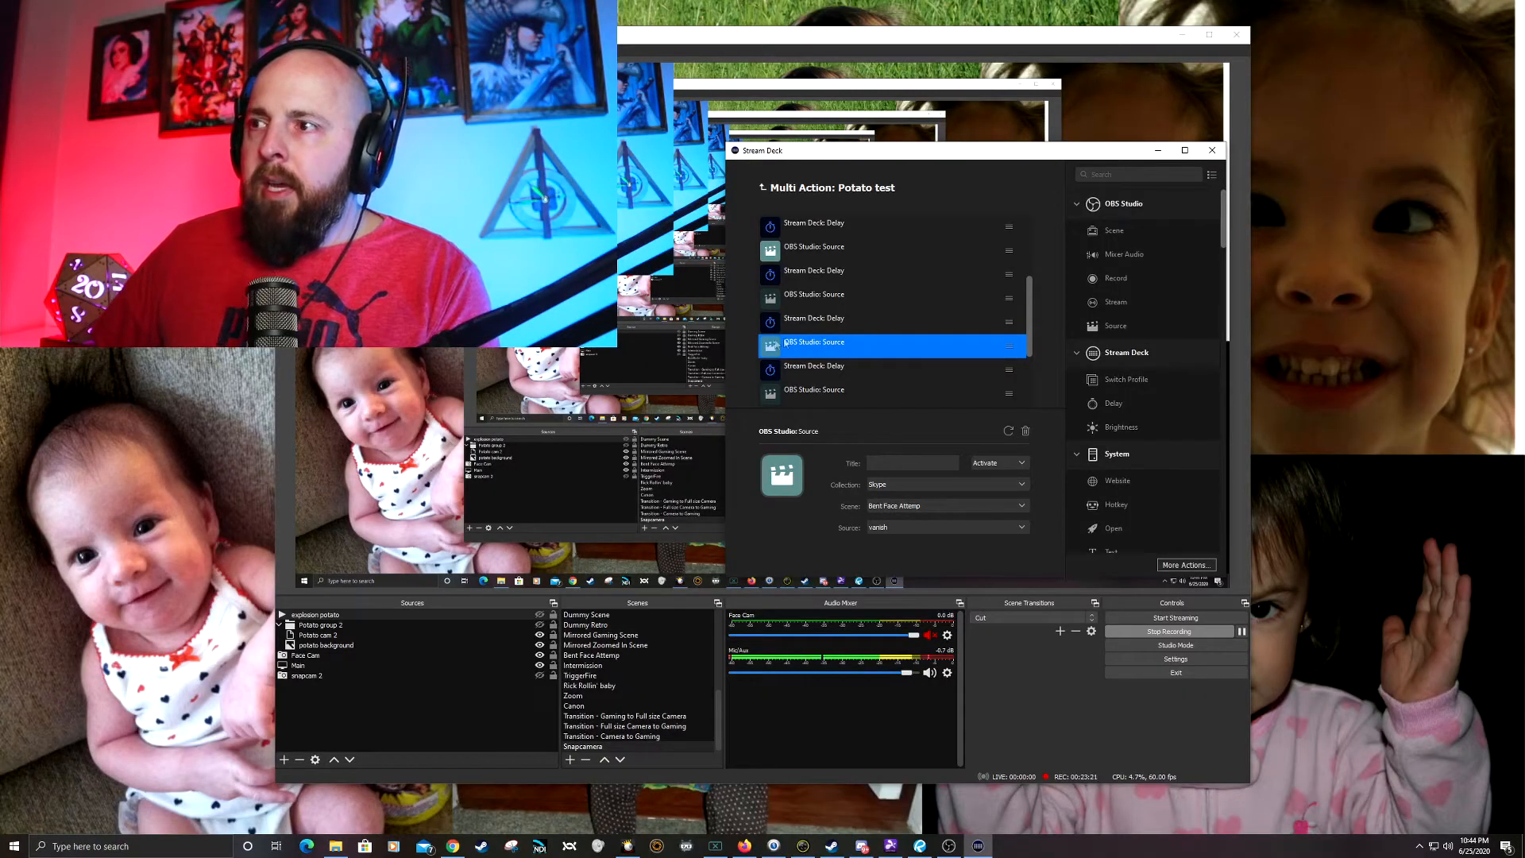
pyautogui.click(918, 508)
pyautogui.click(921, 476)
pyautogui.click(912, 530)
pyautogui.click(922, 545)
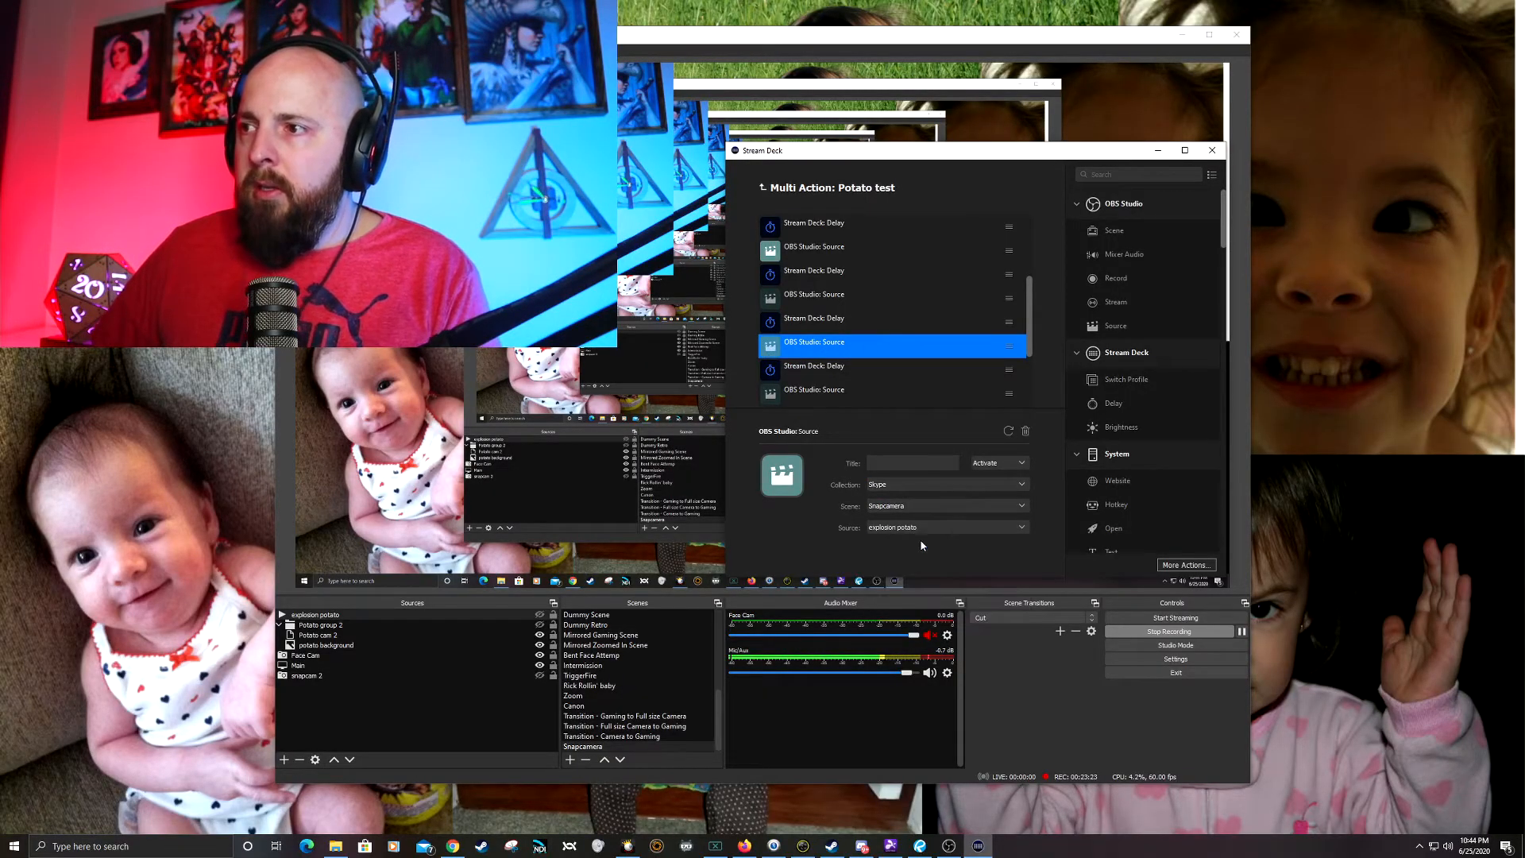
# Step: Examine the delay after the fourth Source action, the Source action that deactivates Potato, and the delay following it
pyautogui.click(814, 369)
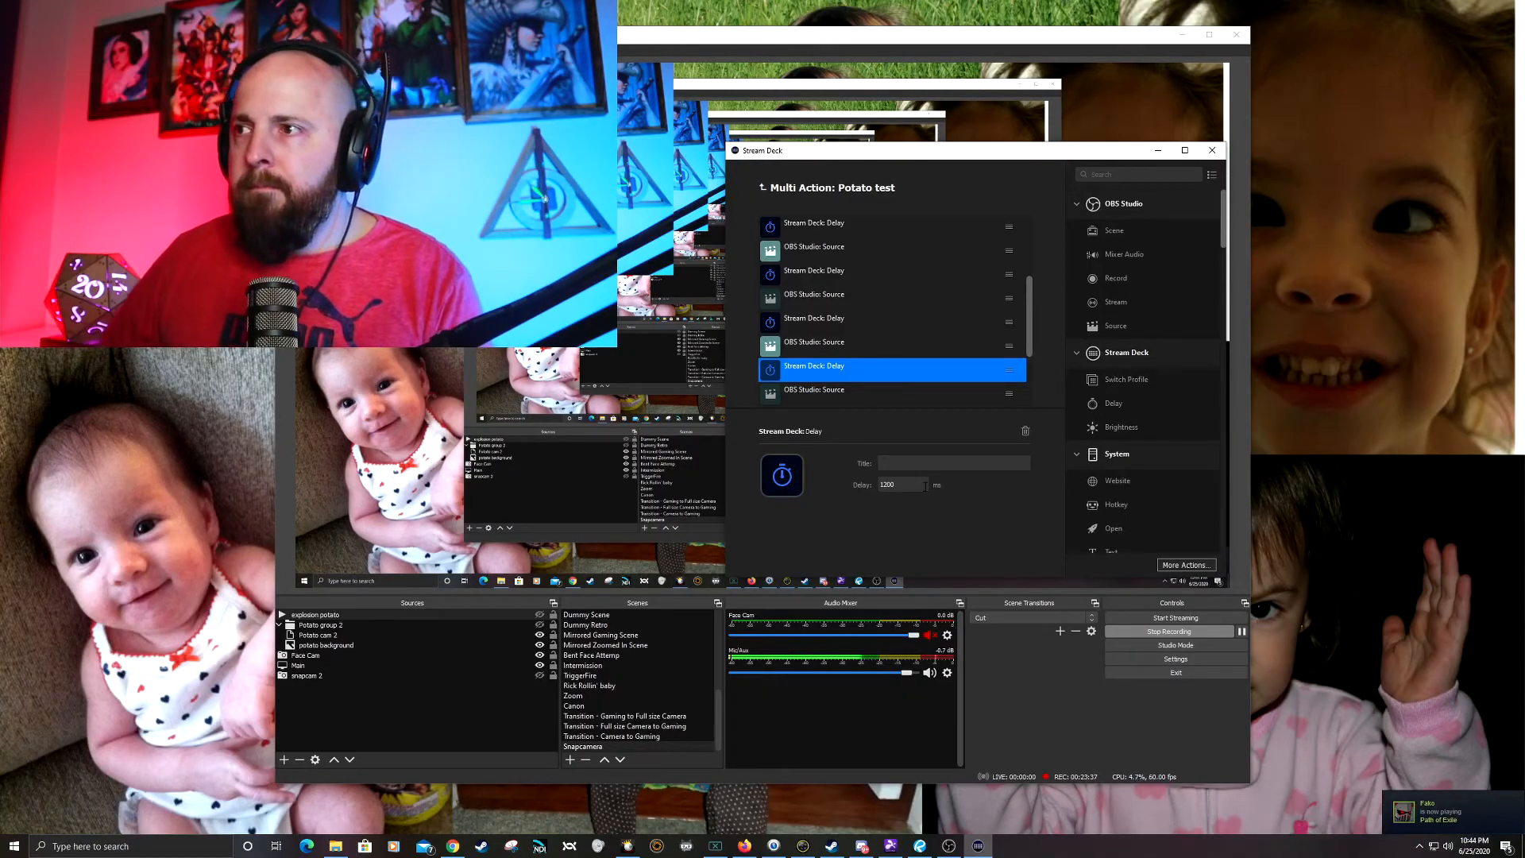
pyautogui.scroll(-1, 877, 401)
pyautogui.press('Down')
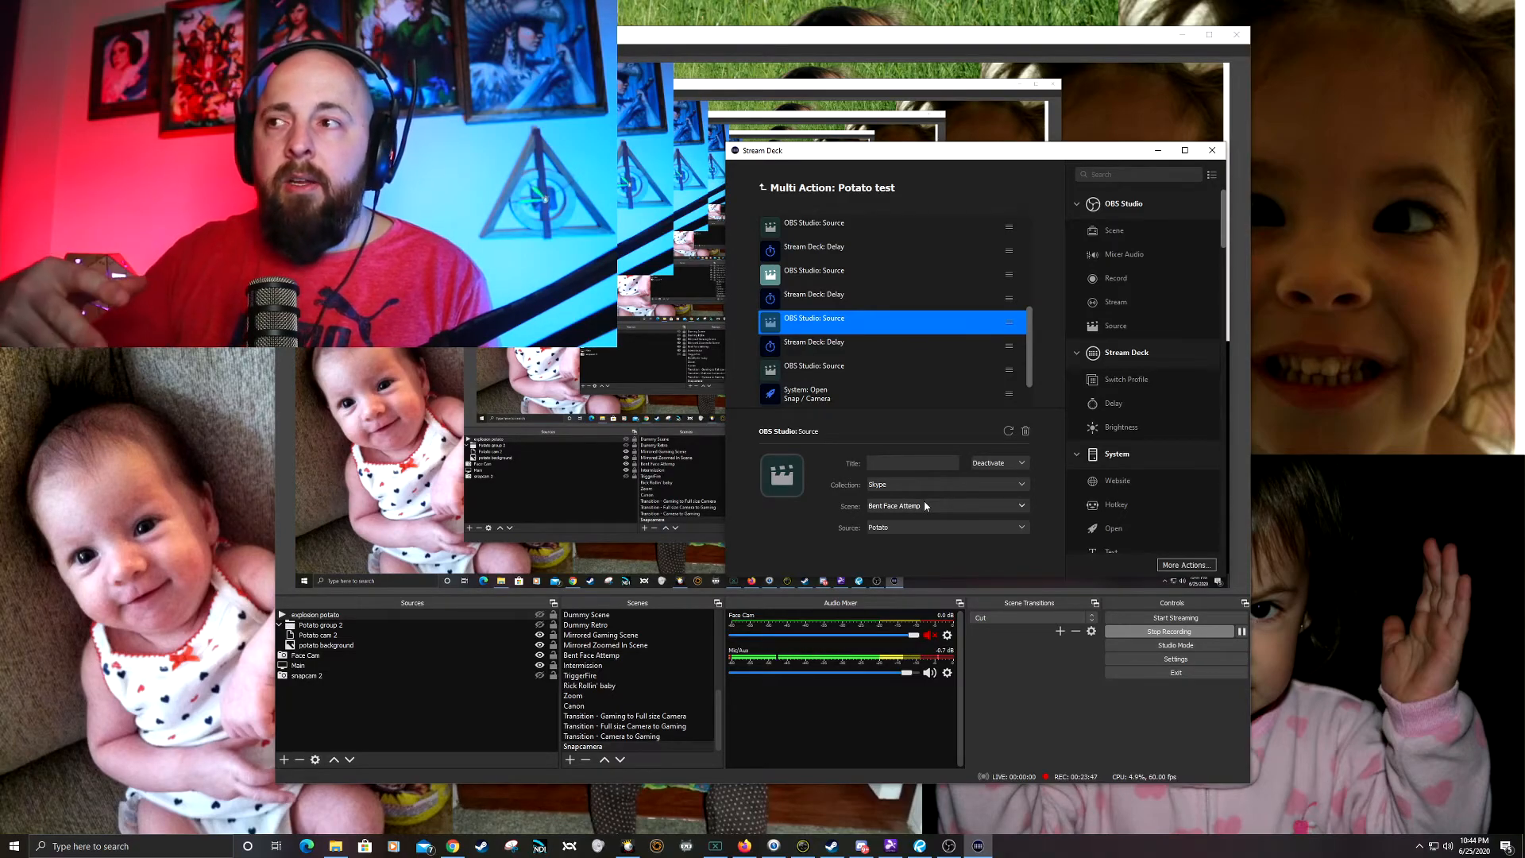
pyautogui.click(802, 346)
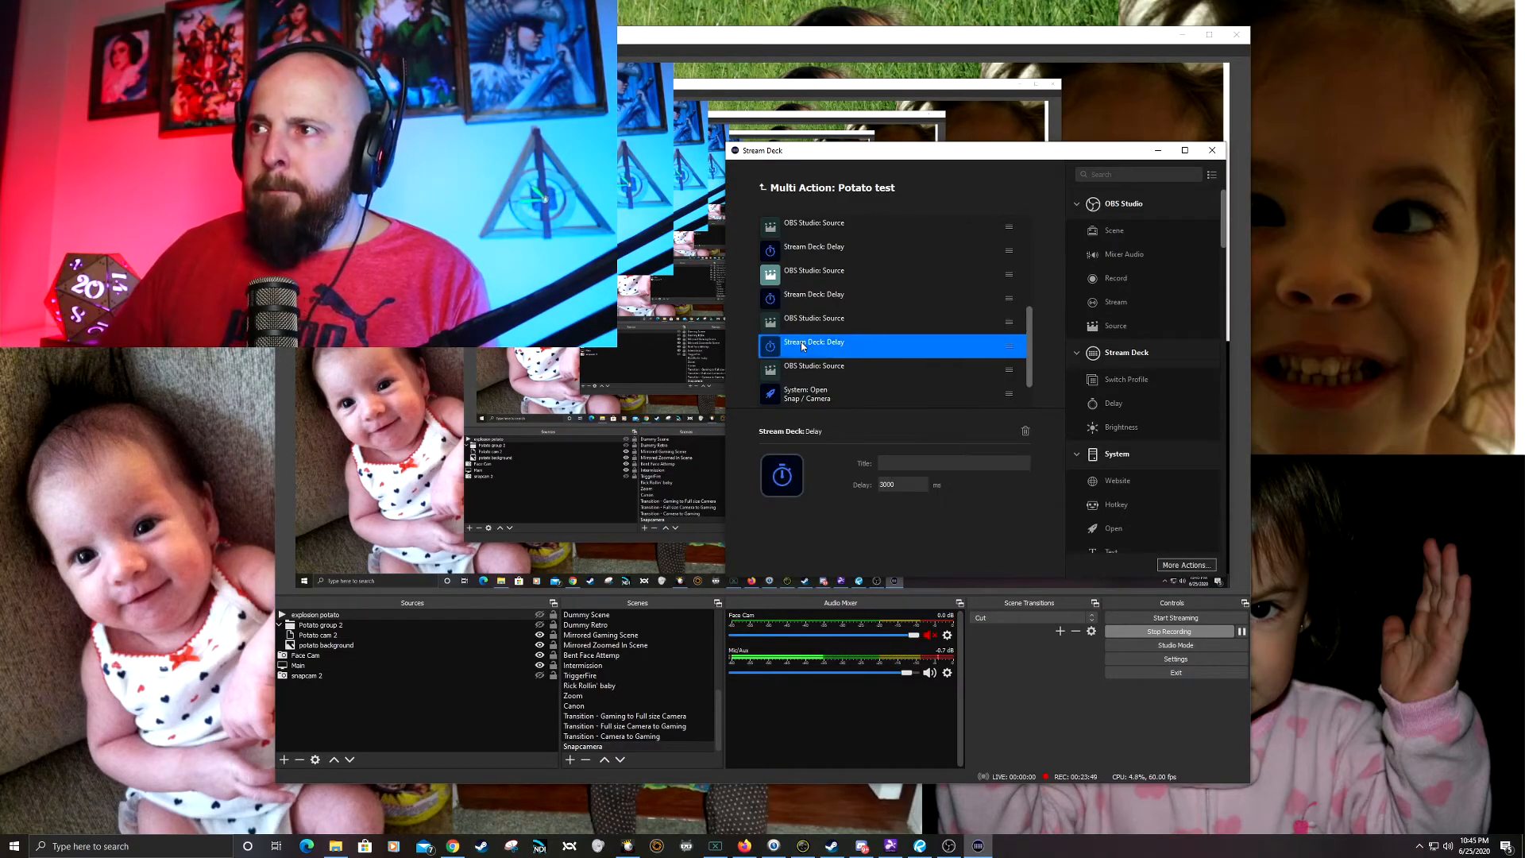
# Step: Point the last OBS Studio Source action, set to Deactivate, to the Snapcamera scene and its explosion potato source
pyautogui.click(855, 371)
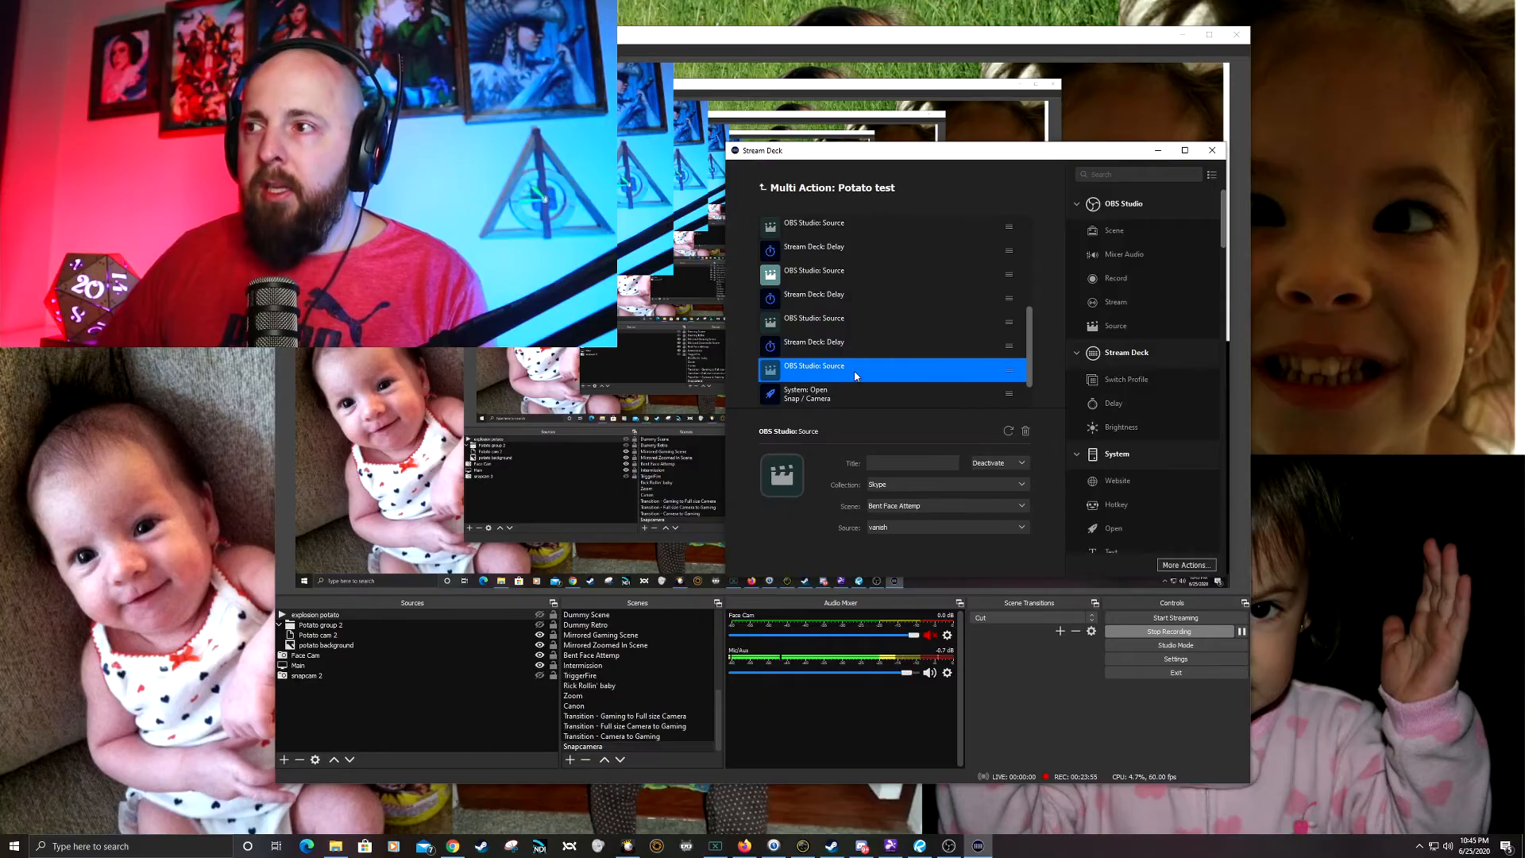
pyautogui.click(932, 504)
pyautogui.click(932, 493)
pyautogui.click(894, 530)
pyautogui.click(921, 542)
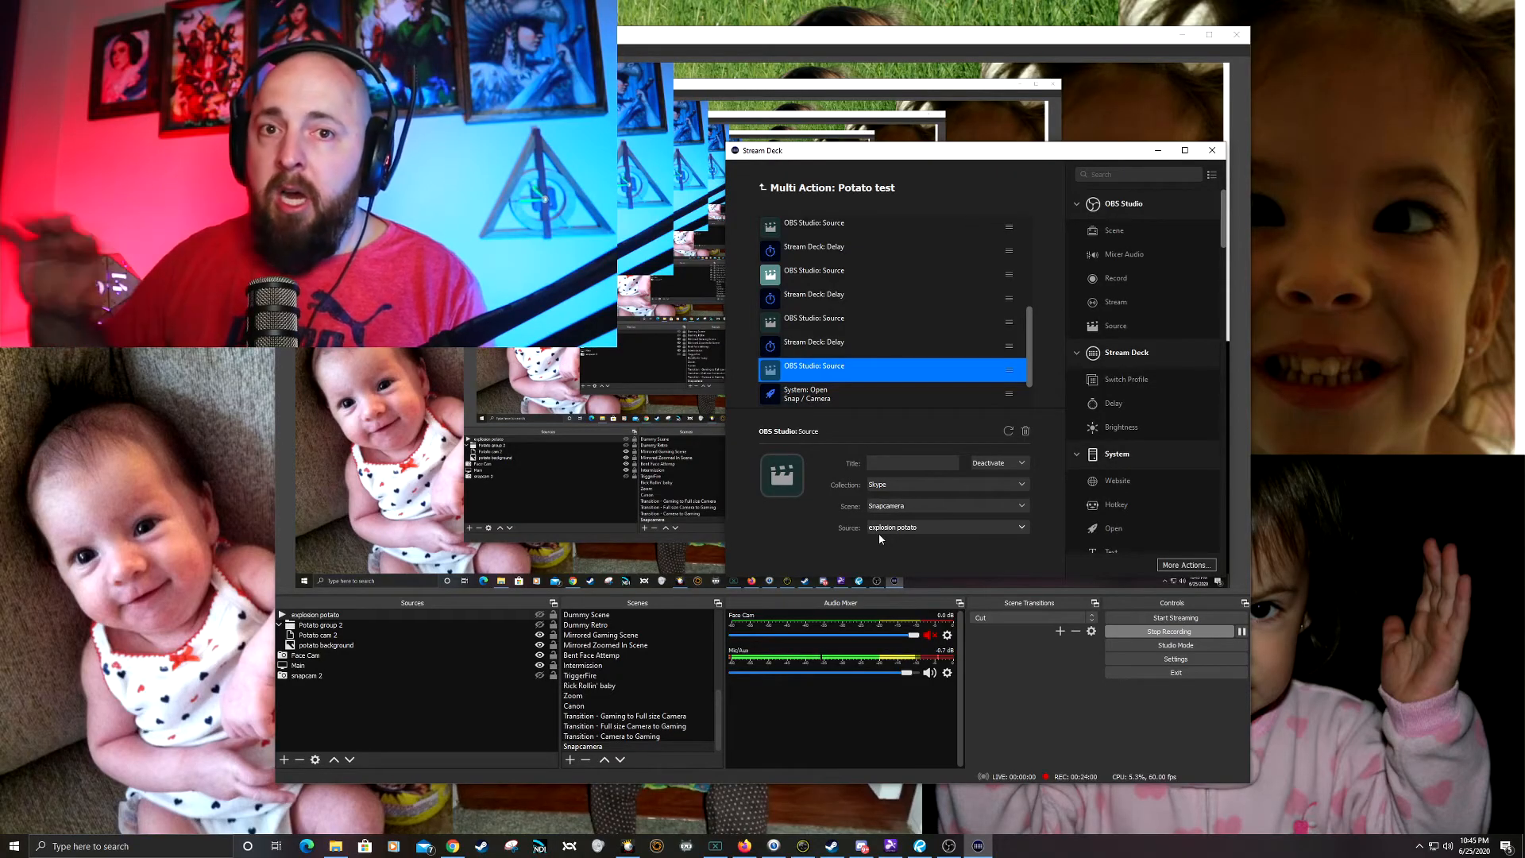
# Step: Review the closing Snap Camera open, delay and hotkey actions of Potato test, and return to the deck's key overview
pyautogui.scroll(-1, 808, 369)
pyautogui.click(820, 352)
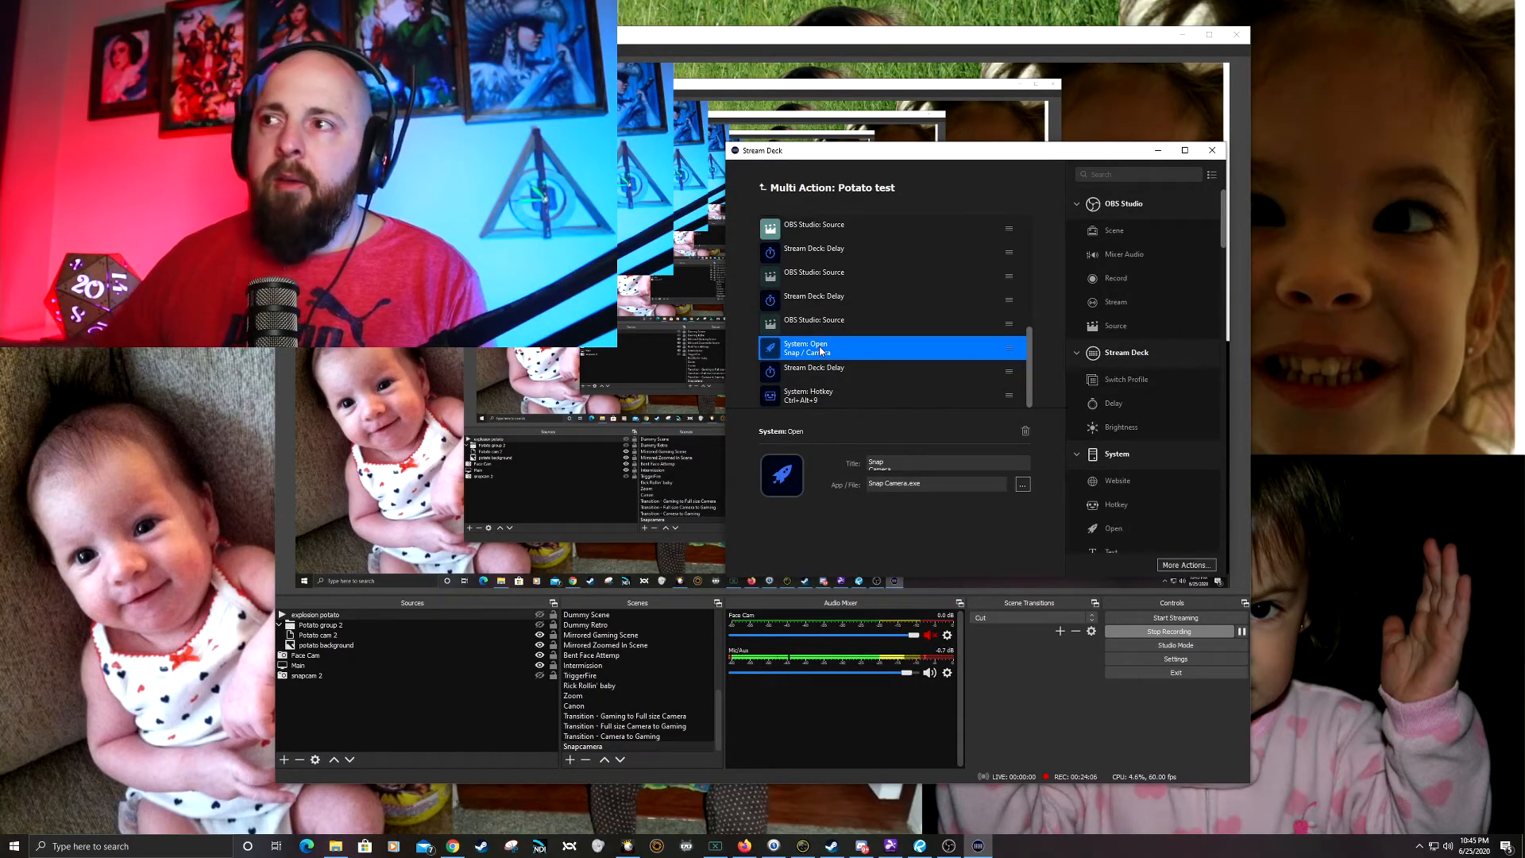
pyautogui.click(824, 373)
pyautogui.click(840, 399)
pyautogui.click(827, 353)
pyautogui.click(824, 372)
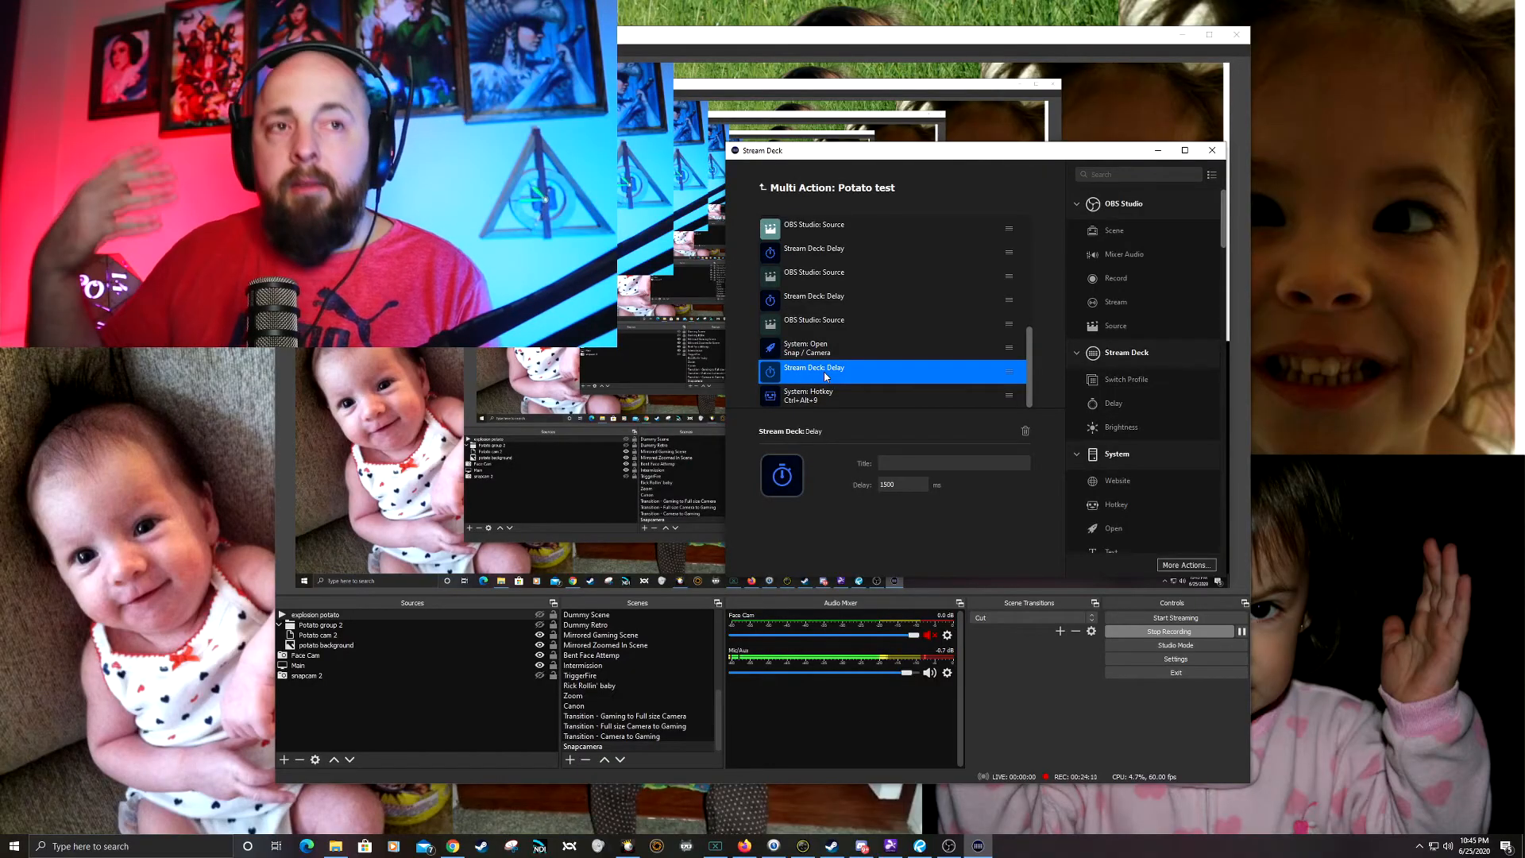
pyautogui.click(837, 398)
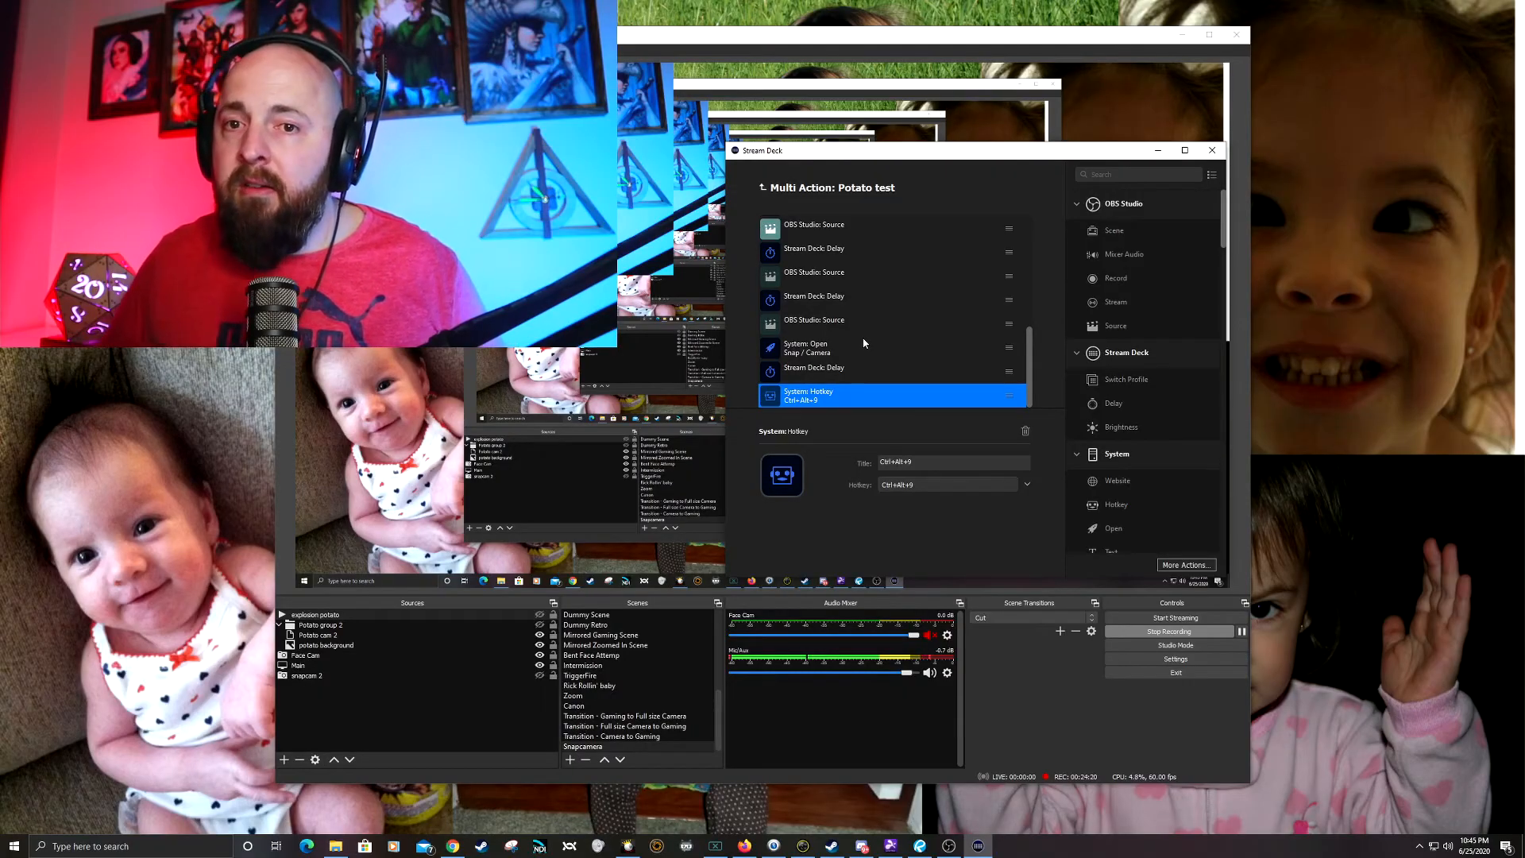
pyautogui.click(763, 189)
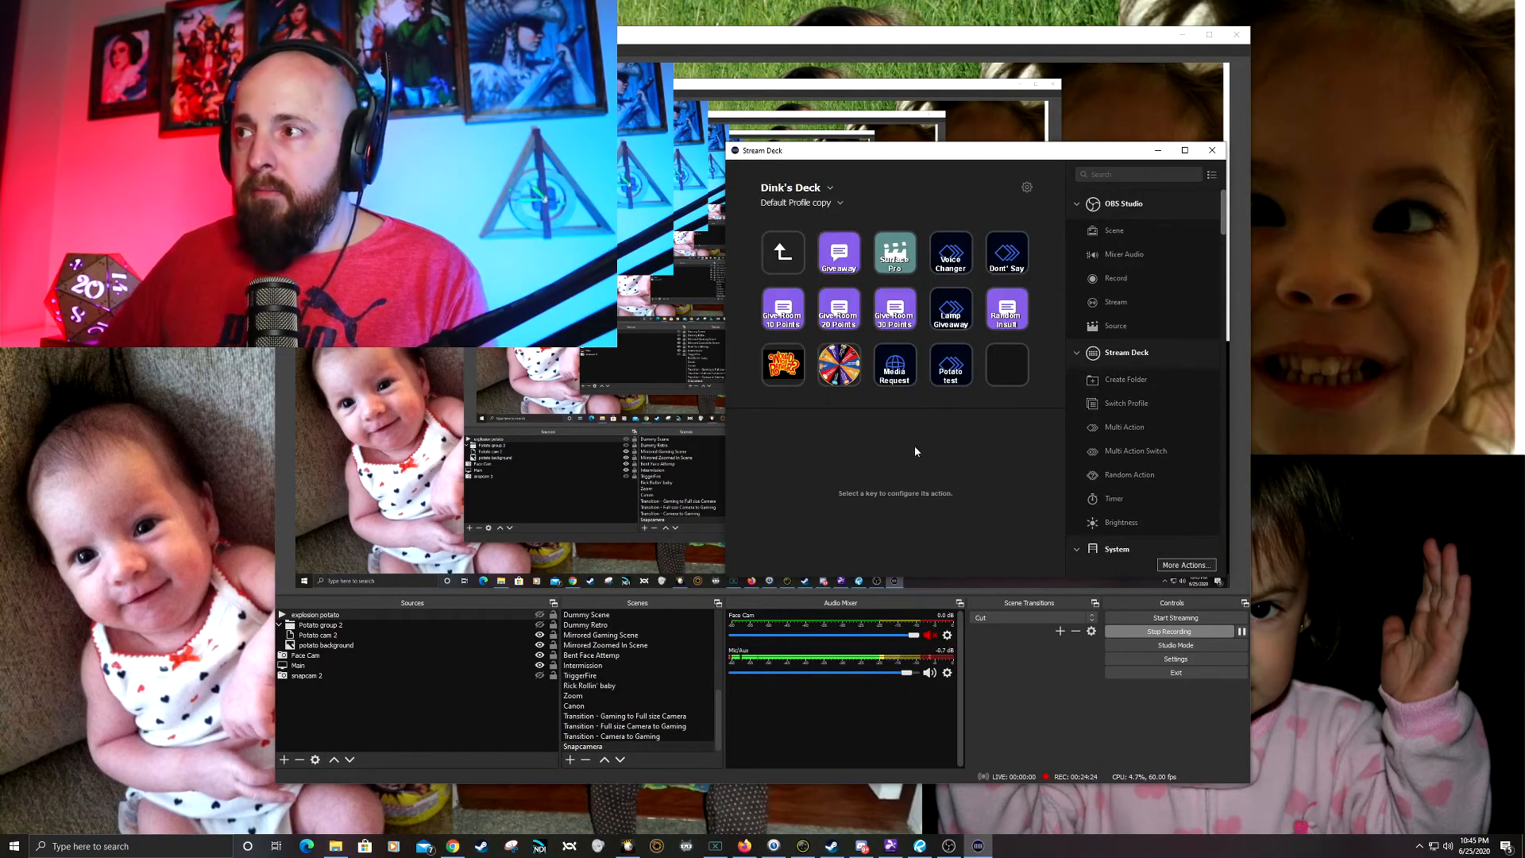